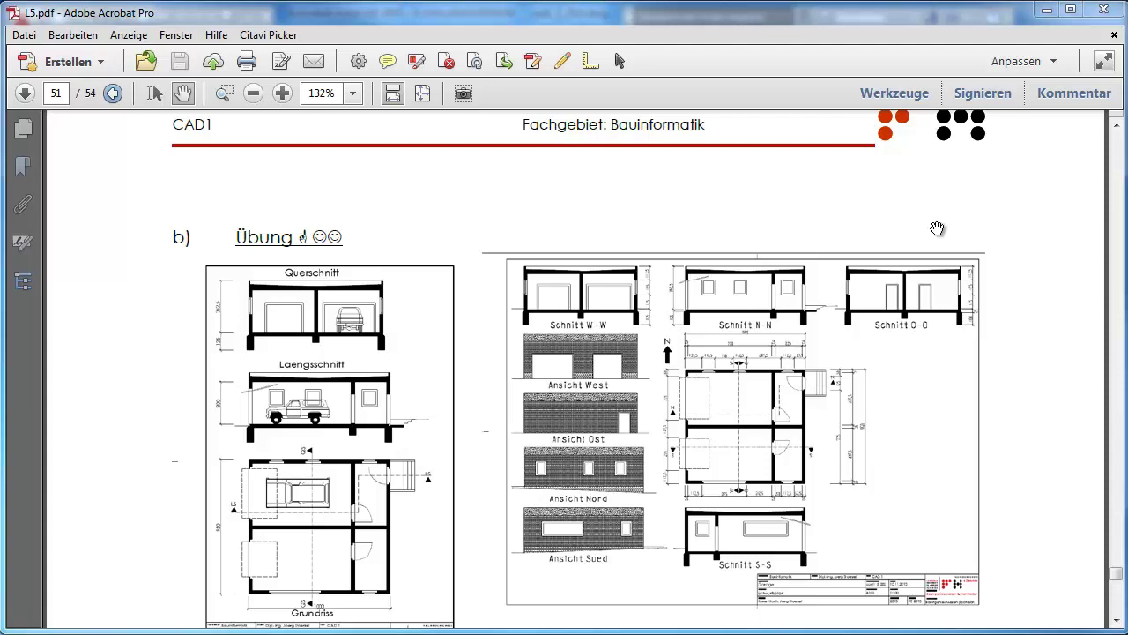
Step: Pan the L5.pdf exercise page upward with the Hand tool to see more of it
drag(494, 411, 481, 365)
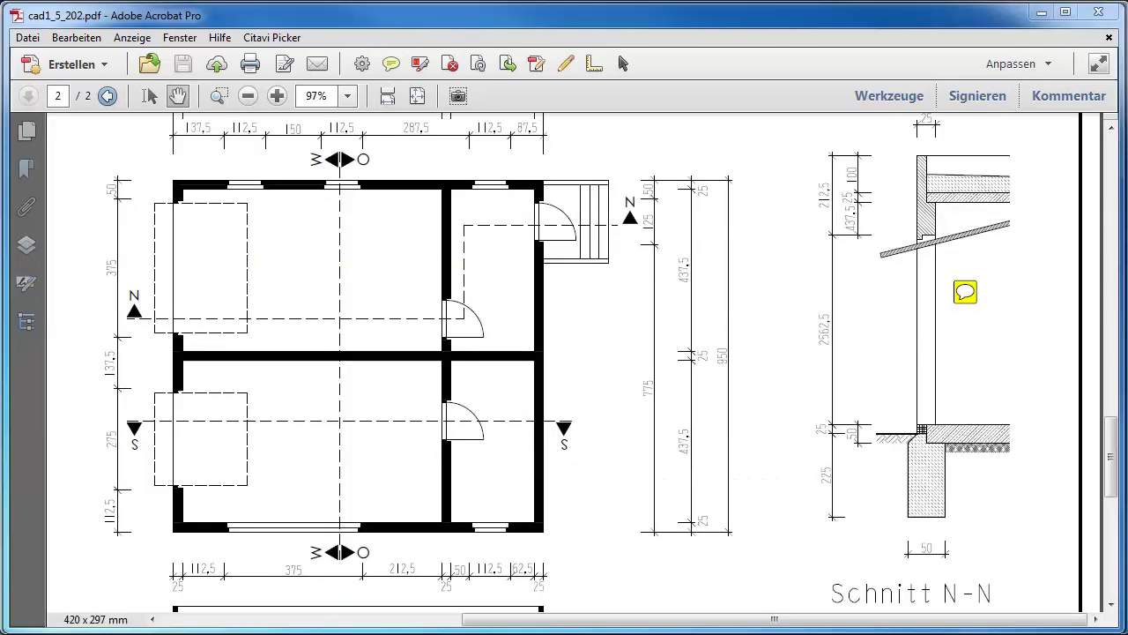
Step: Switch between the fitted page and the enlarged view a few times, then go to page 1
click(417, 95)
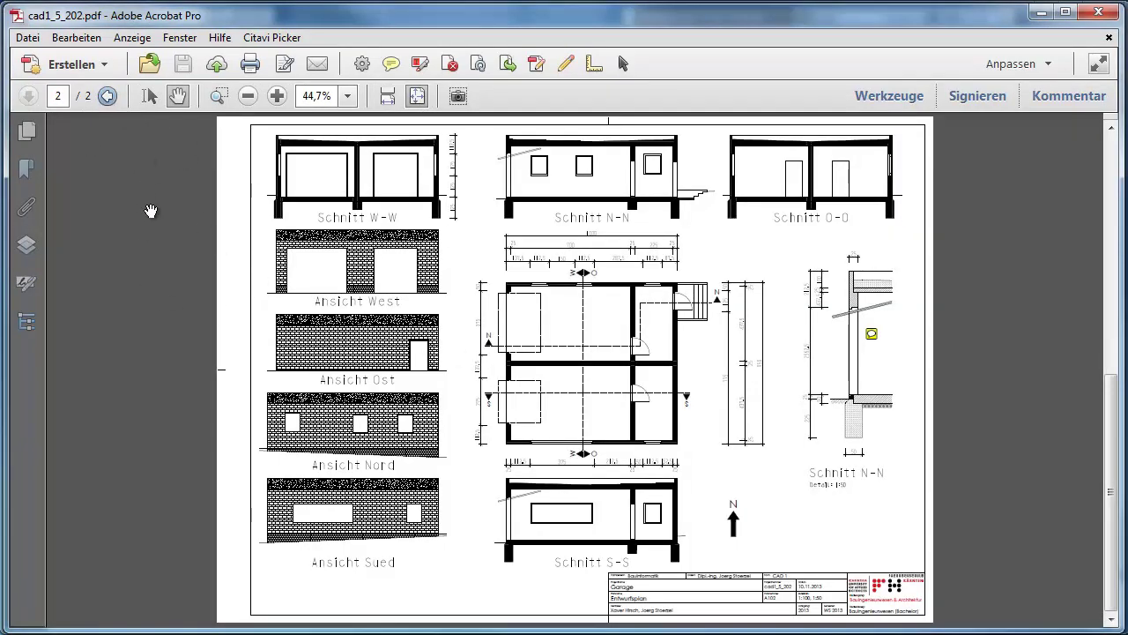
key(alt+Left)
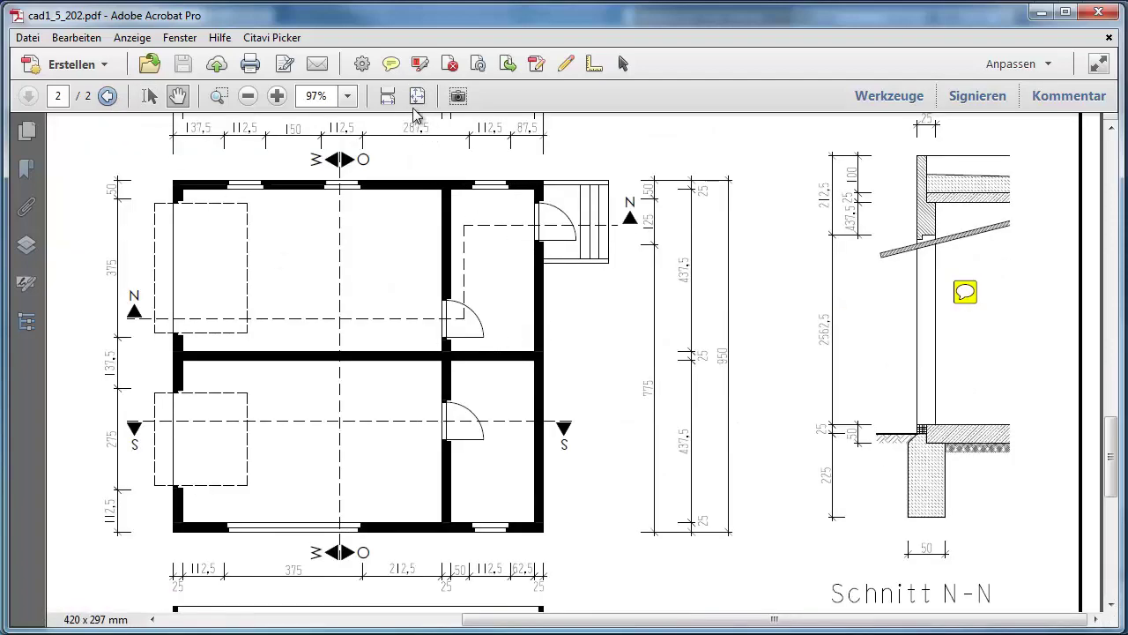
click(417, 95)
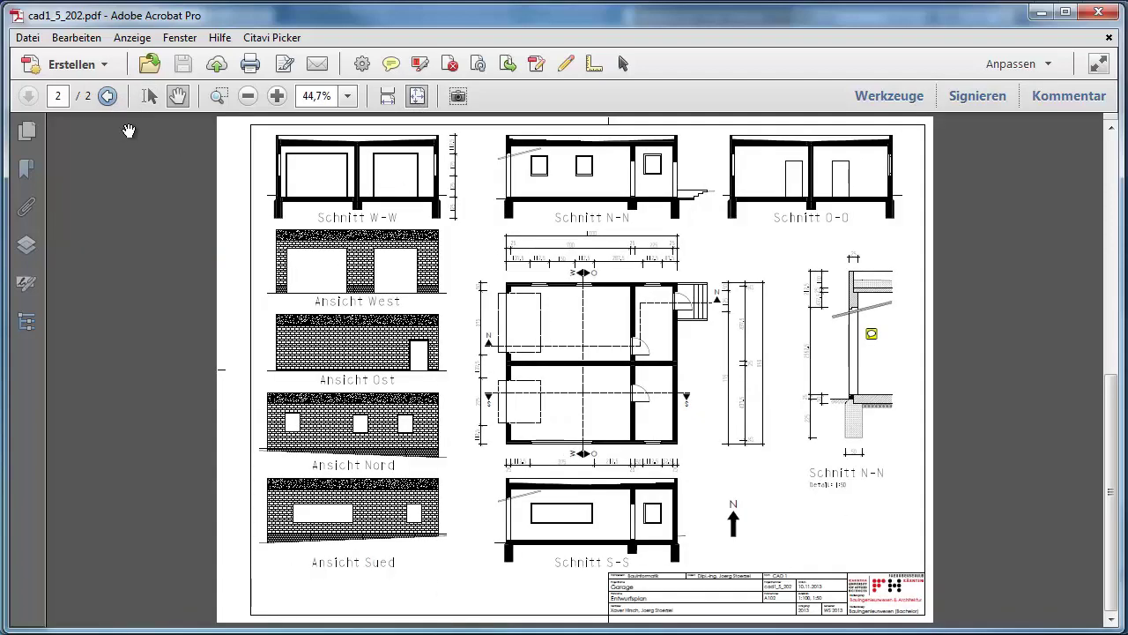
click(105, 97)
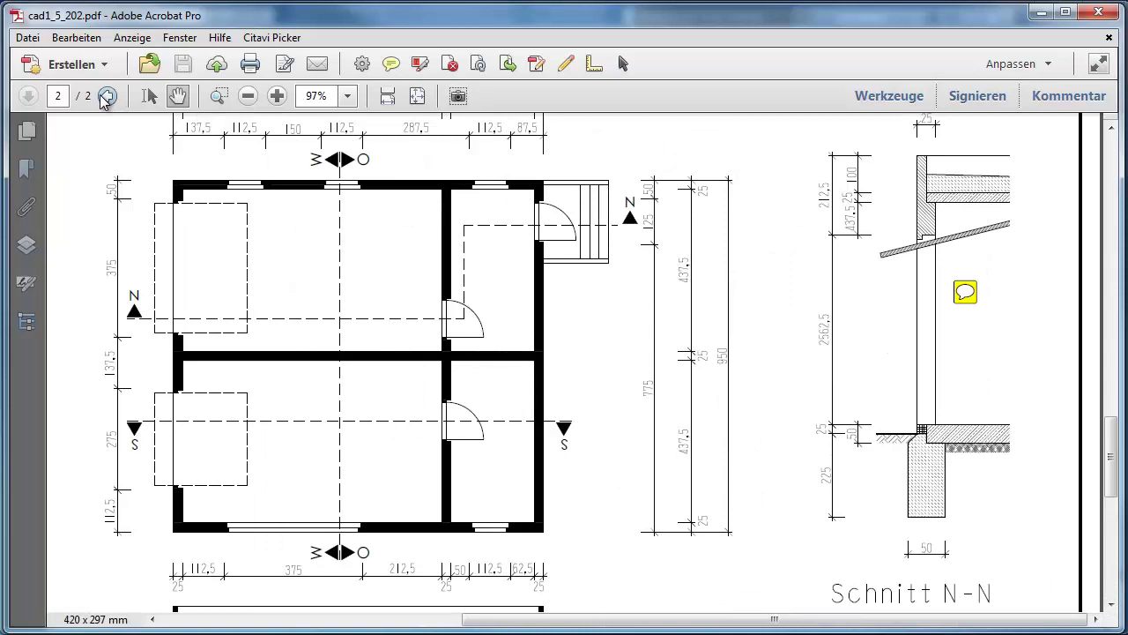
click(105, 97)
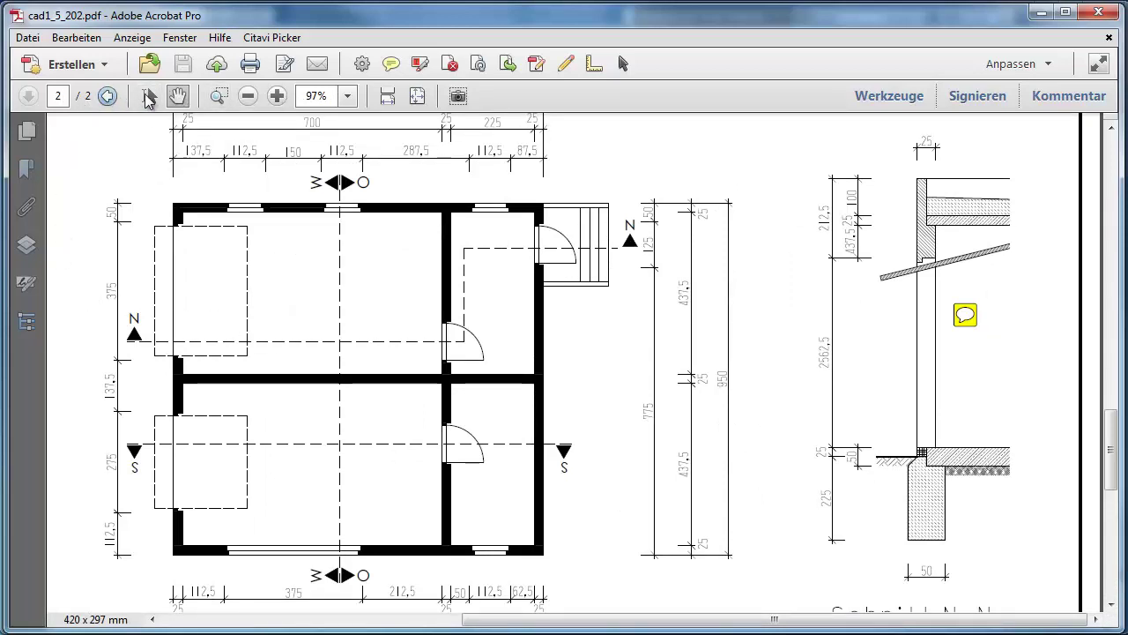
click(417, 97)
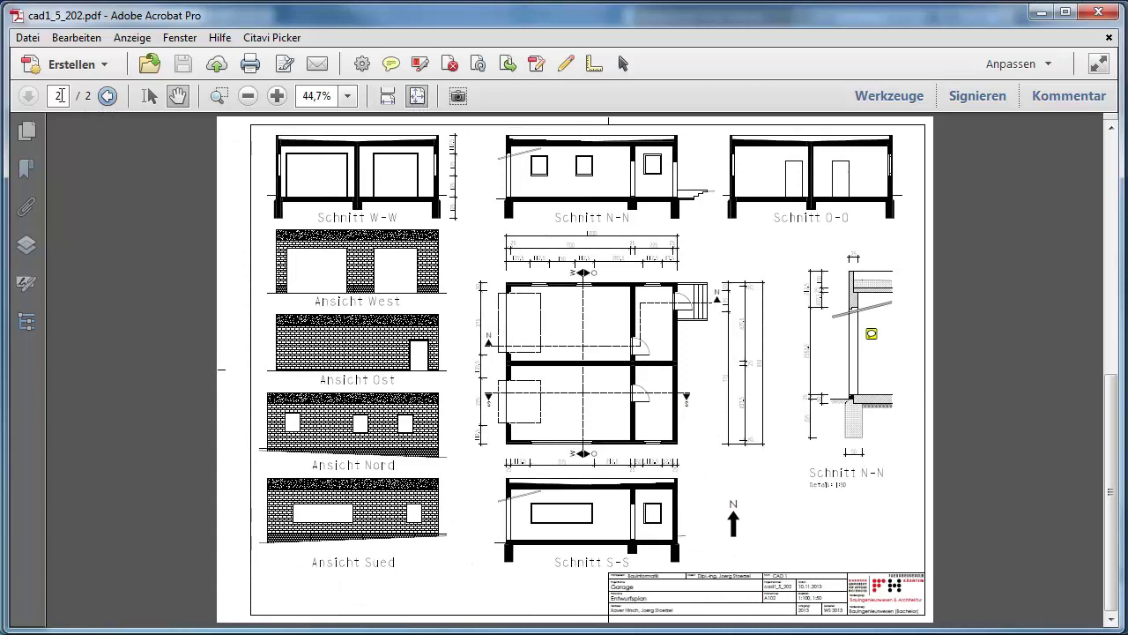
text(1)
key(Return)
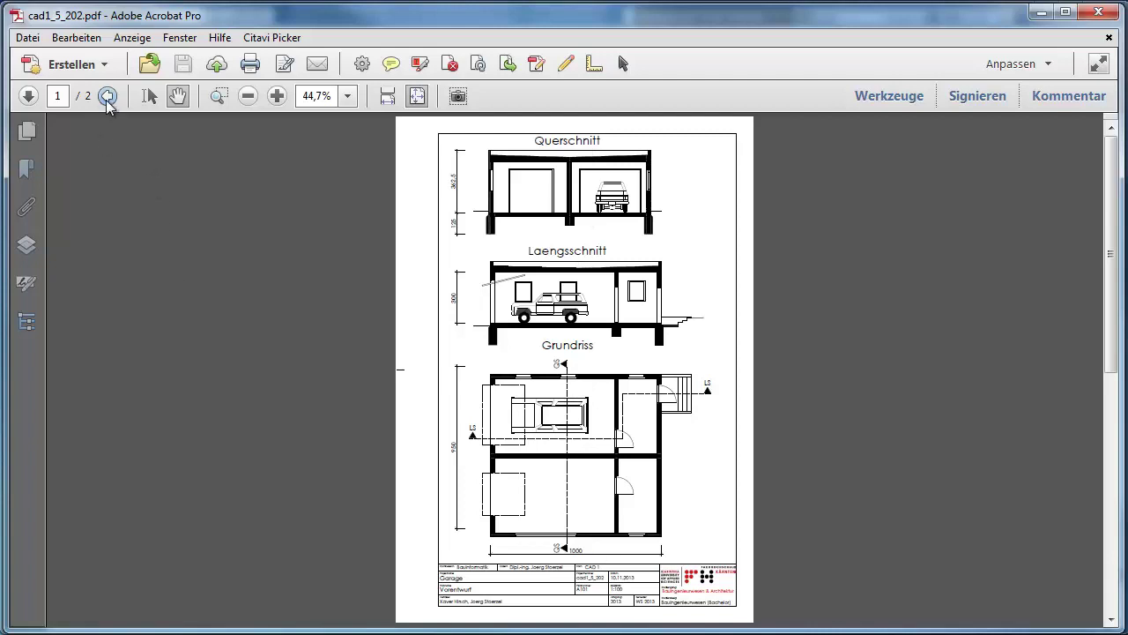
Step: On page 2, marquee-zoom into the floor plan and Schnitt N-N detail, then fit the page
click(28, 95)
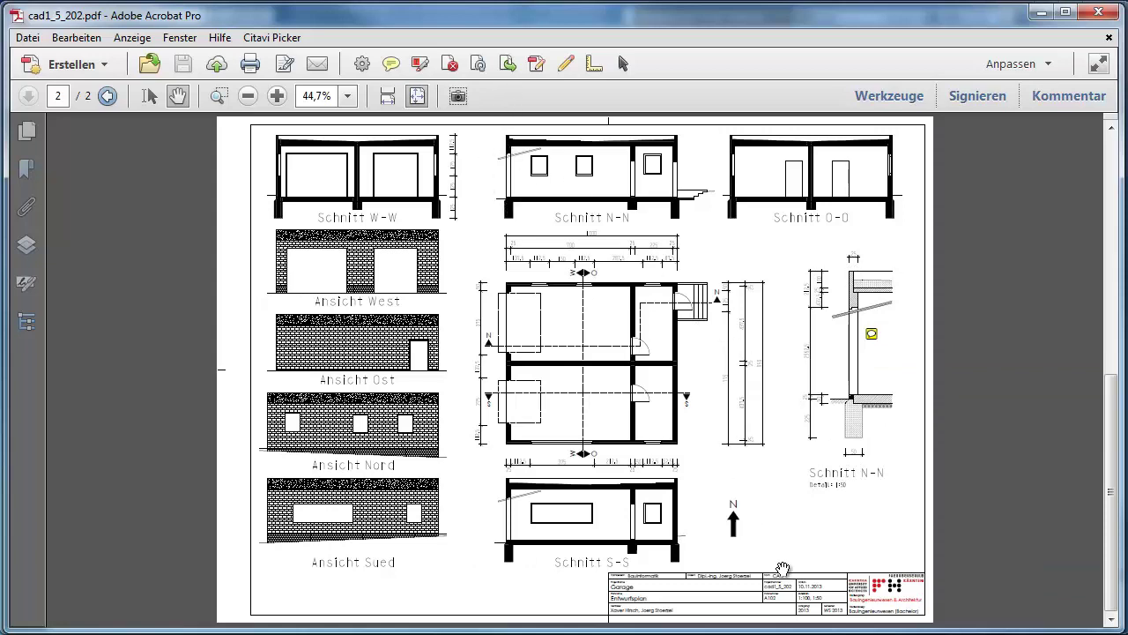
click(219, 96)
drag(779, 247, 906, 482)
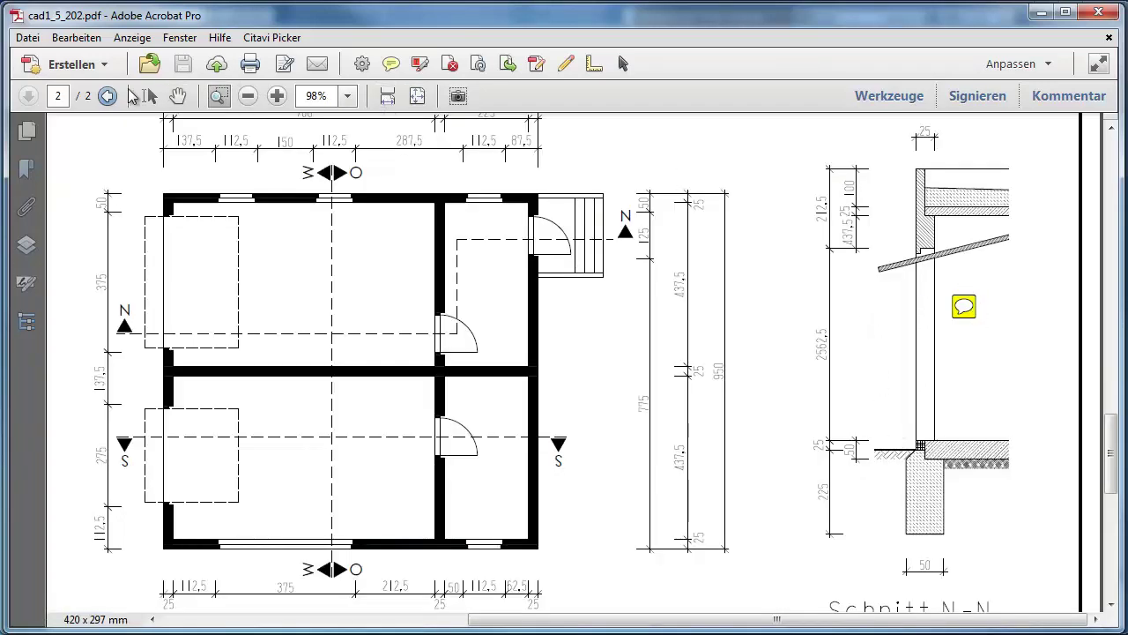
click(177, 95)
mouse_move(964, 306)
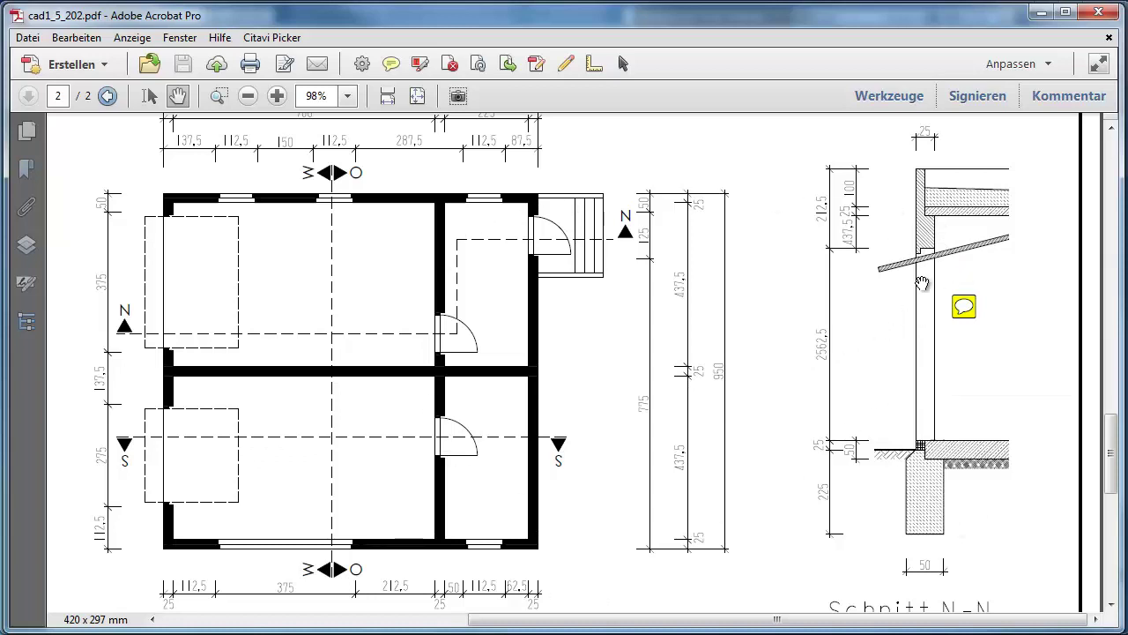
click(417, 96)
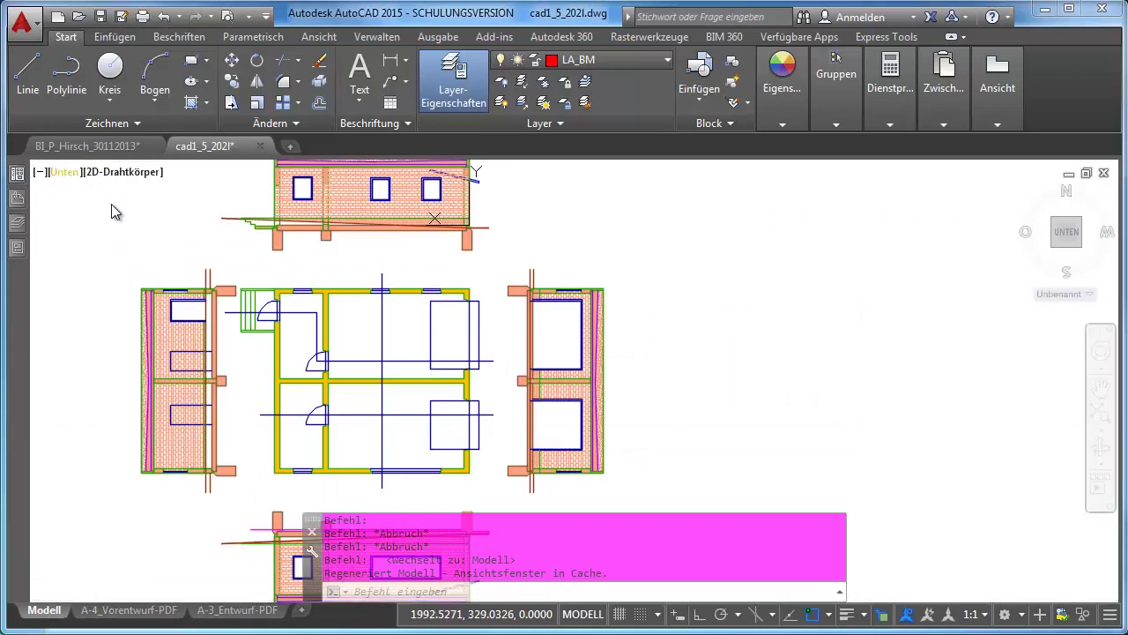
Step: Bring all plans and sections into view, then restore the saved Grundriss view
scroll(206, 261, down, 4)
mouse_move(206, 262)
middle_down()
mouse_move(501, 330)
mouse_move(549, 323)
middle_up()
scroll(549, 322, up, 4)
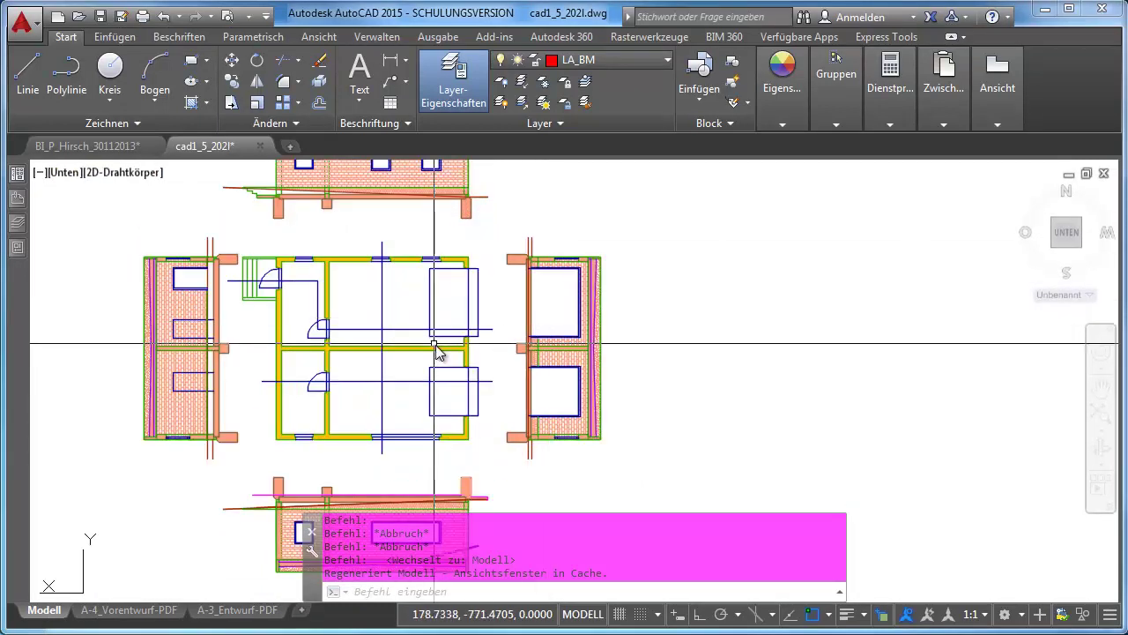
scroll(433, 344, down, 2)
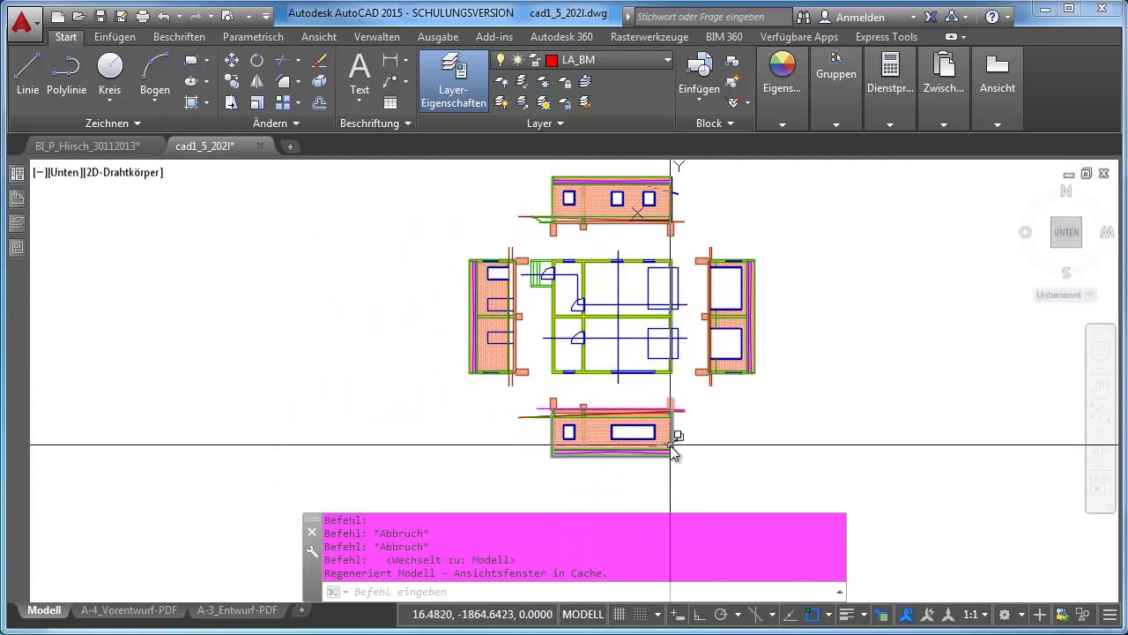
click(62, 173)
mouse_move(172, 191)
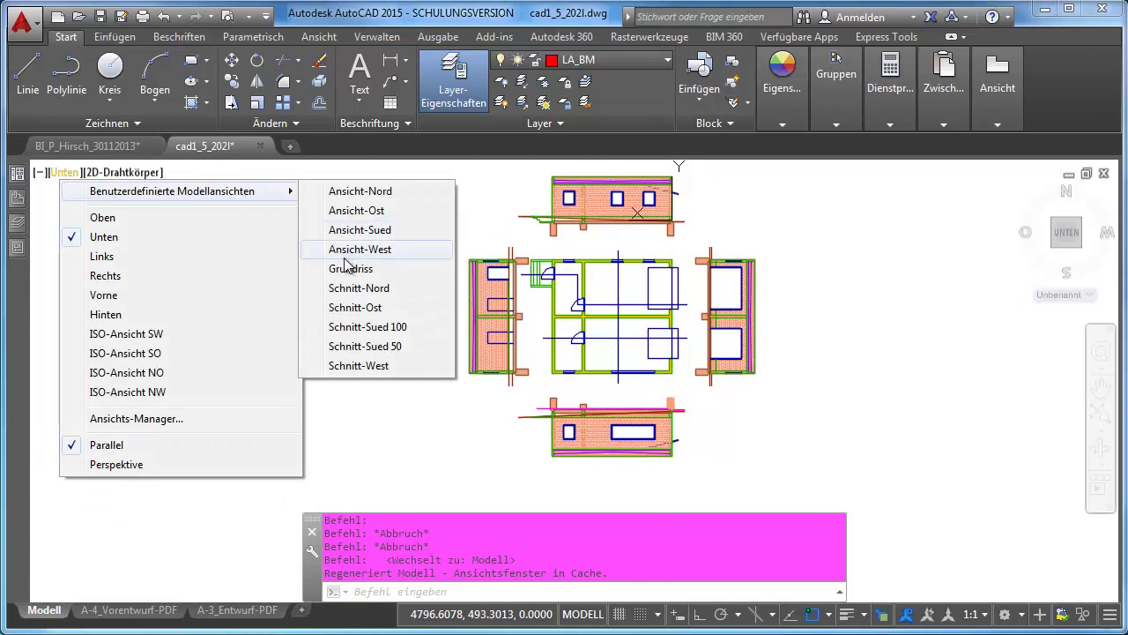
click(351, 267)
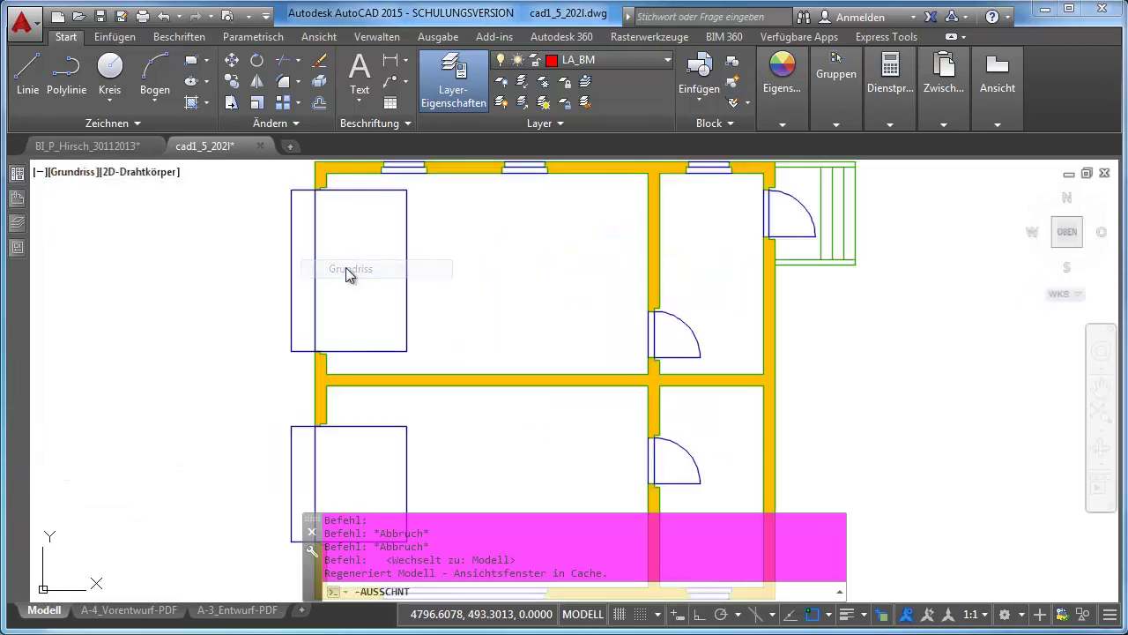
Step: Restore Schnitt-Sued 100, then Schnitt-Sued 50, and zoom out to the sections below
click(65, 173)
mouse_move(176, 192)
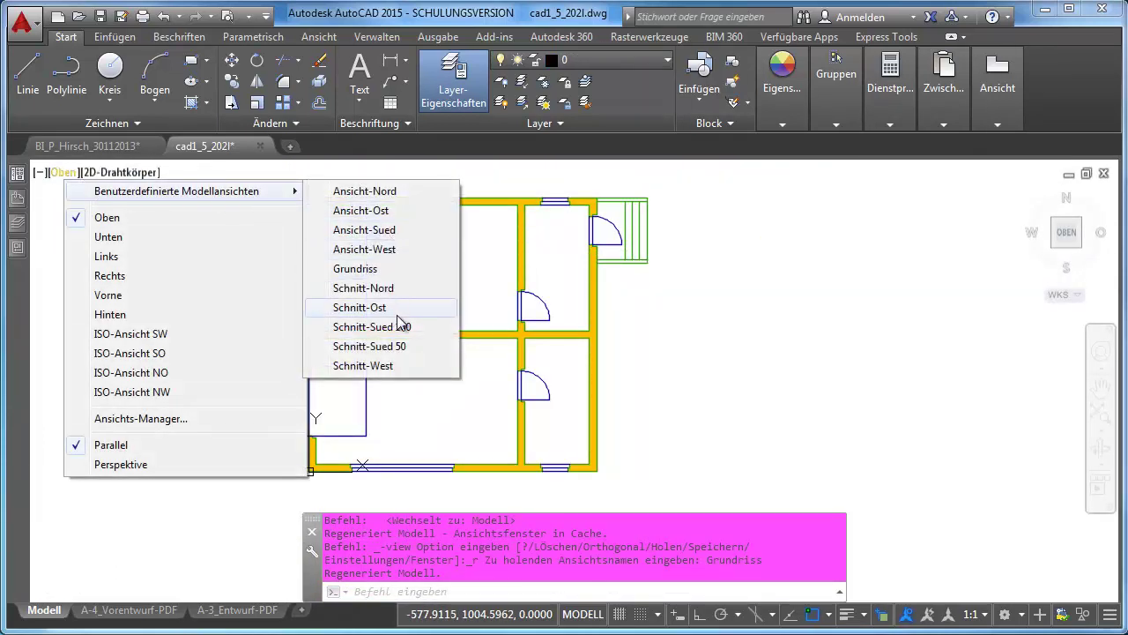
click(399, 327)
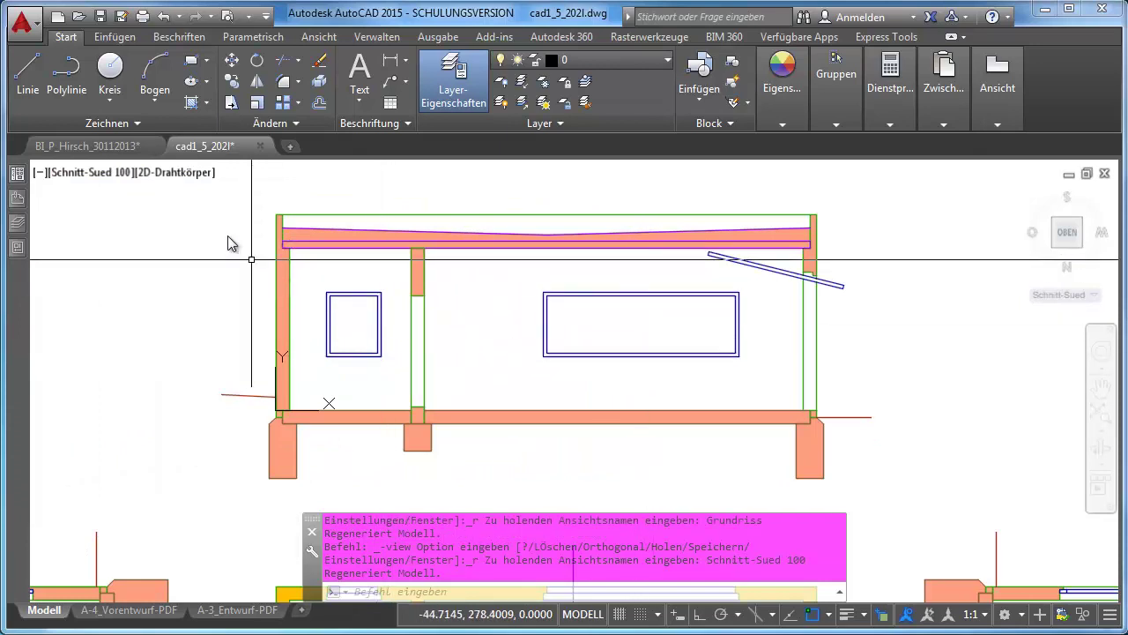
click(88, 170)
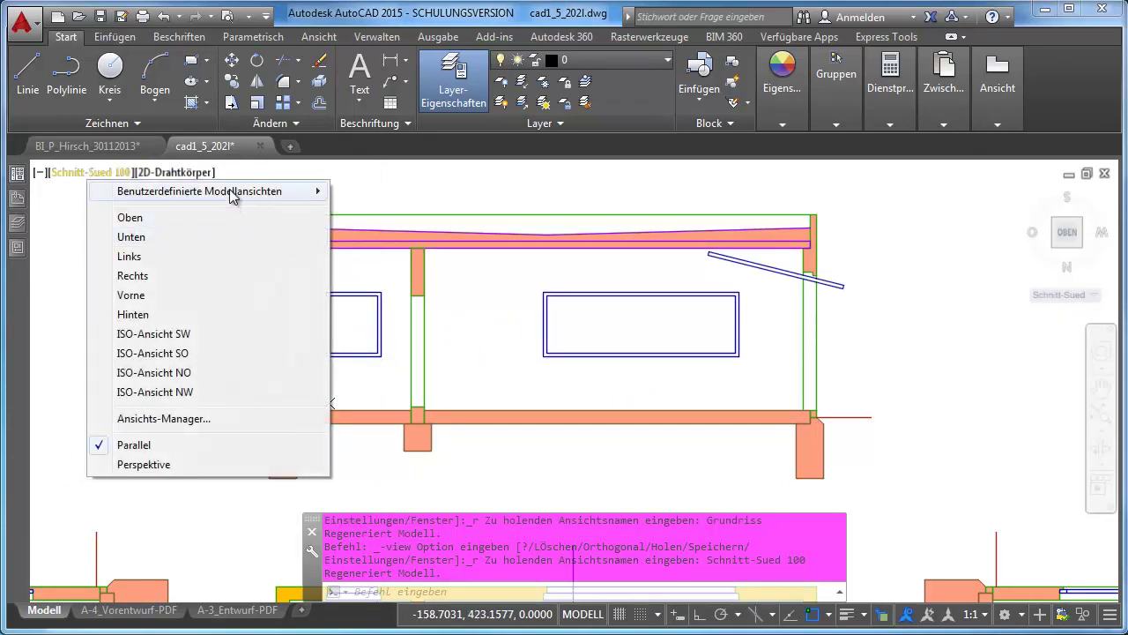
mouse_move(200, 191)
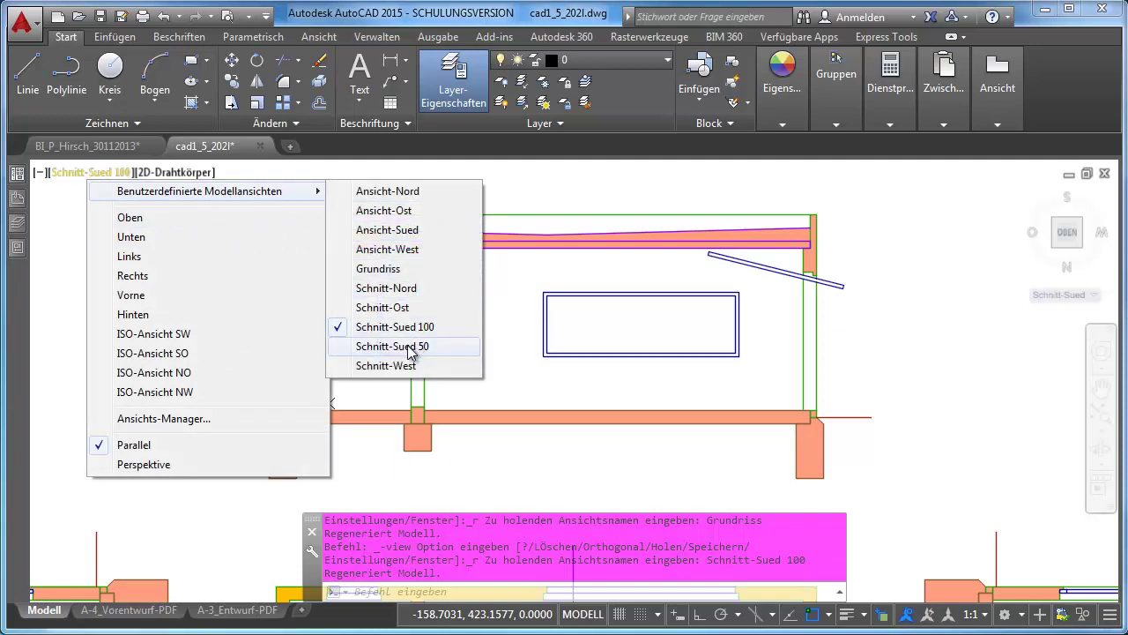
click(409, 347)
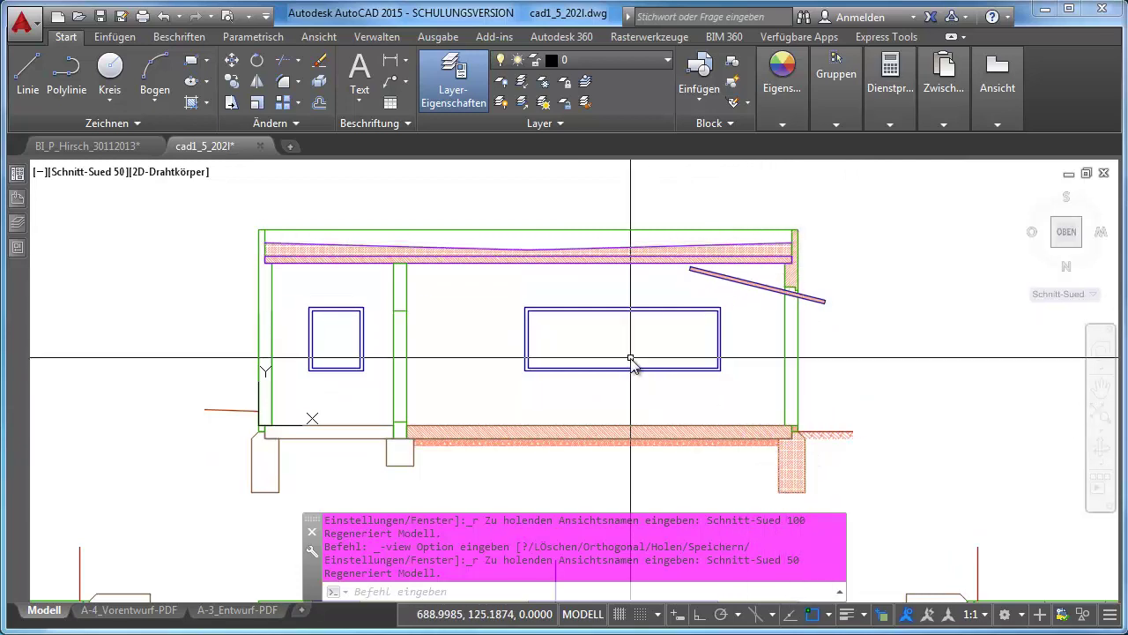
scroll(631, 360, down, 3)
middle_drag(629, 360, 637, 302)
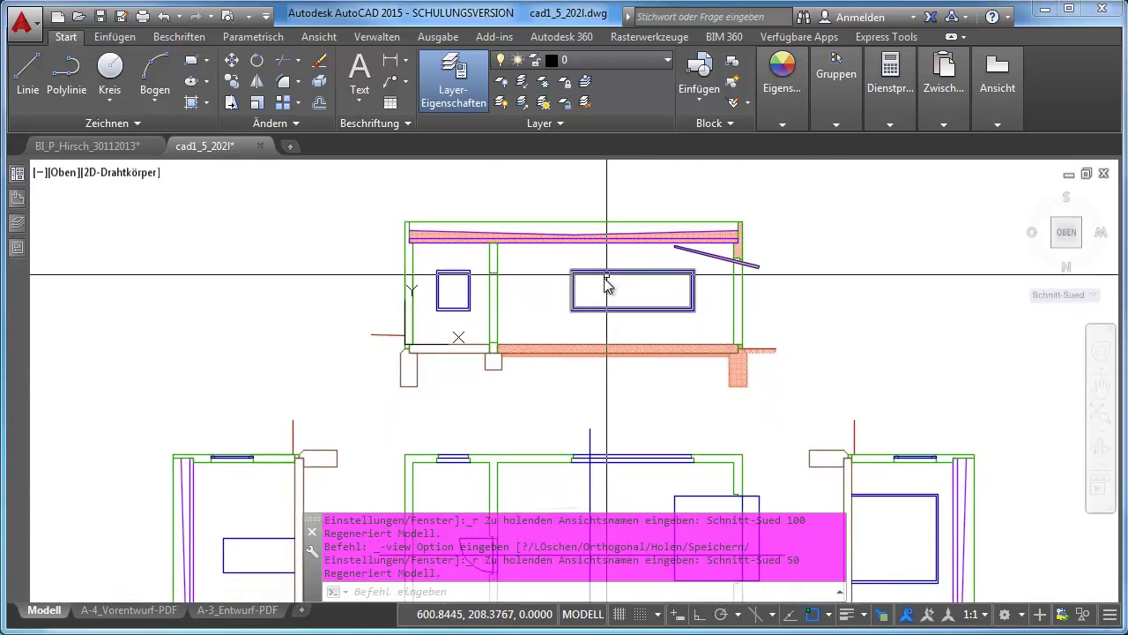
Step: Look at the layer states and saved views without changing them, then show the A-4_Vorentwurf-PDF layout
click(627, 60)
click(628, 60)
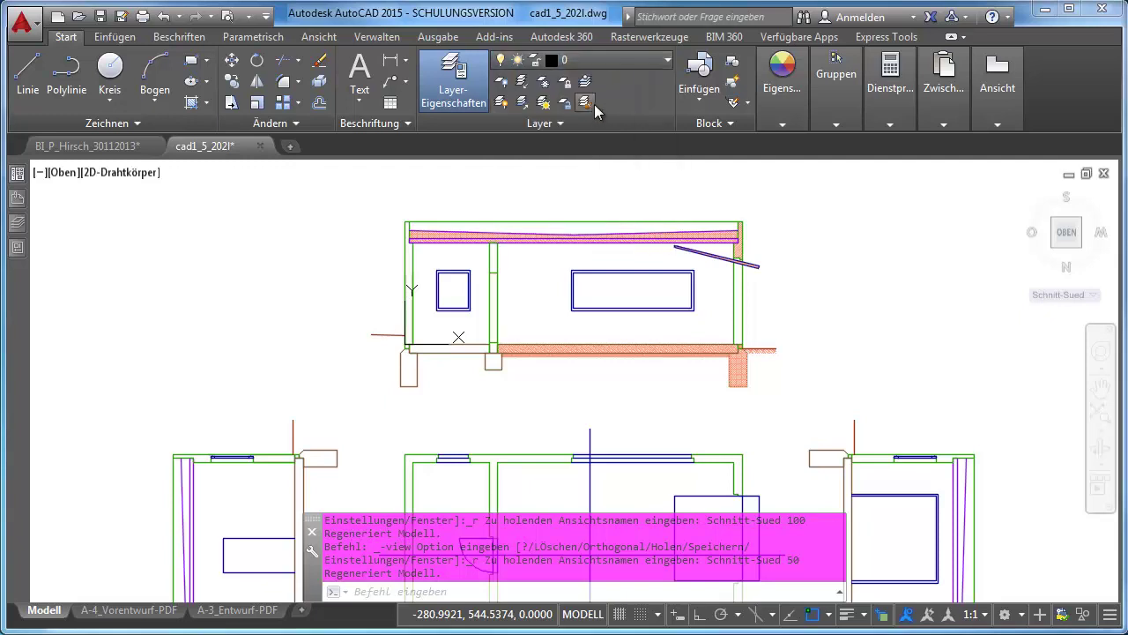
click(586, 122)
click(565, 148)
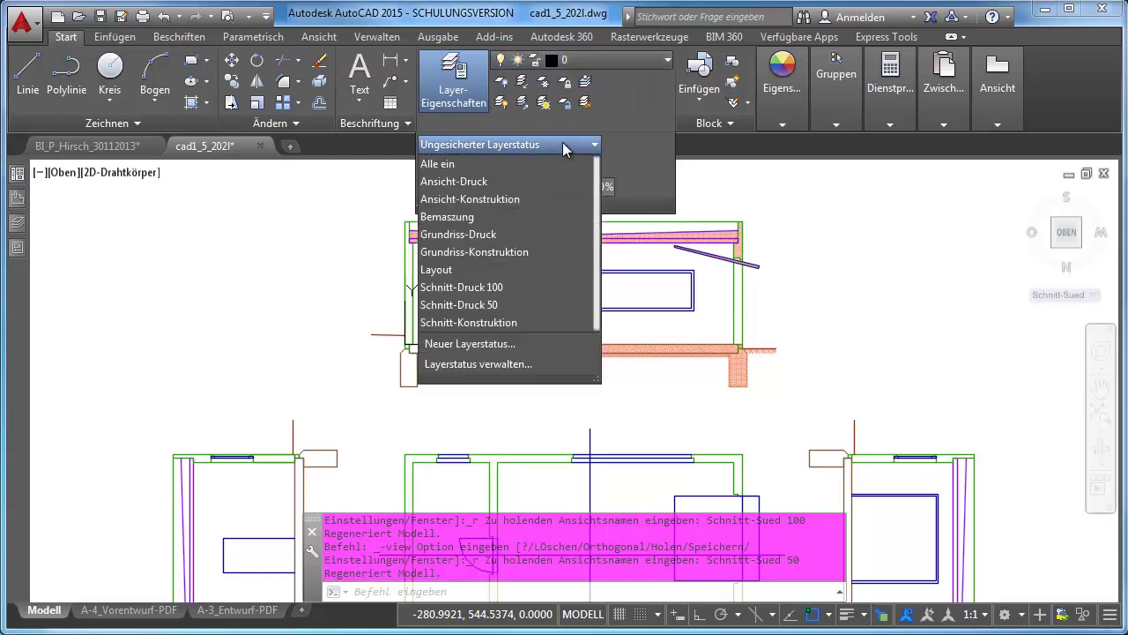
click(819, 203)
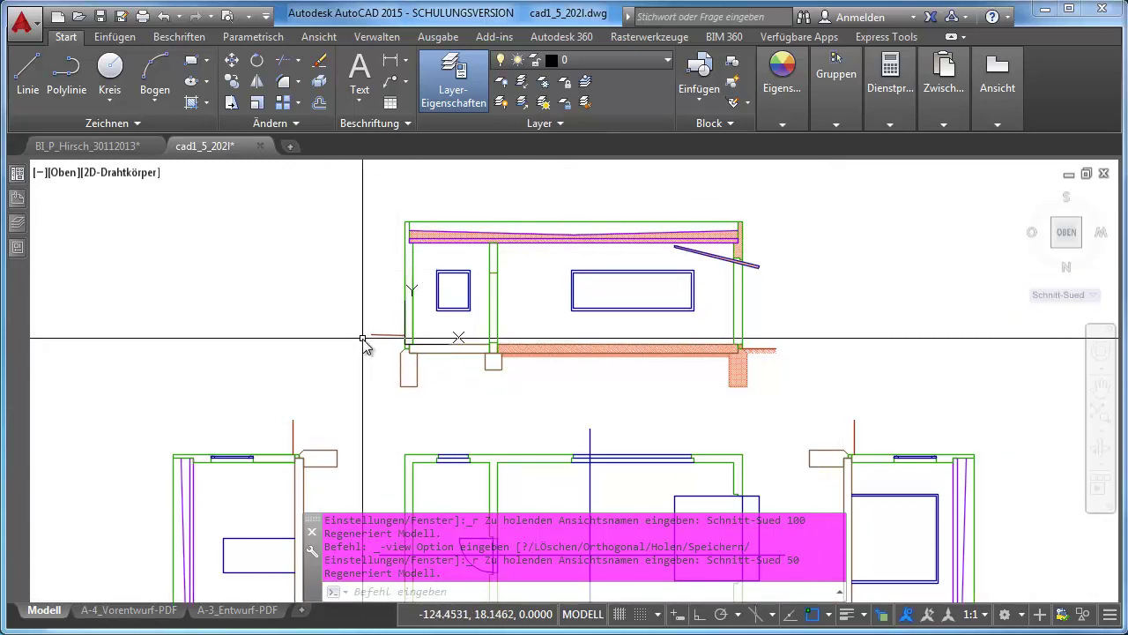
click(62, 175)
mouse_move(174, 191)
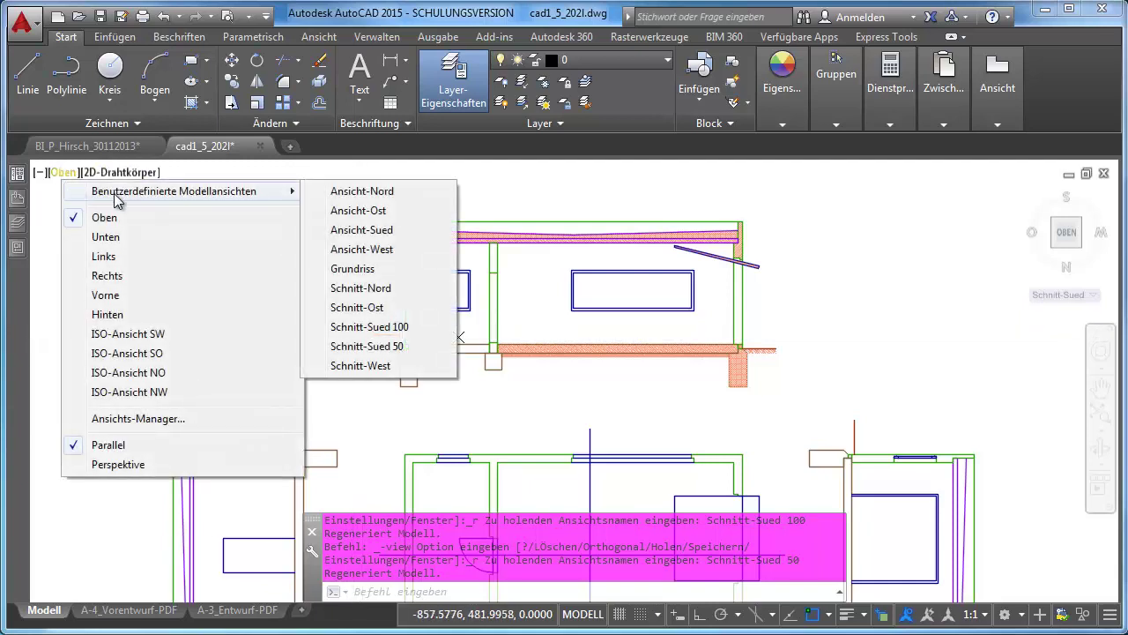
click(494, 186)
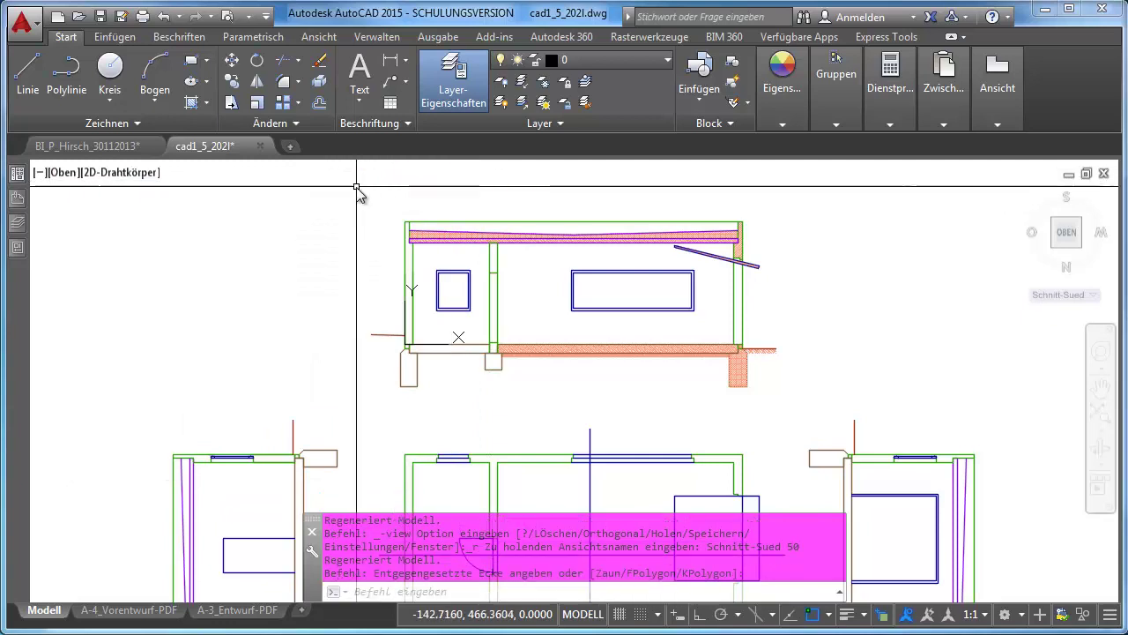
click(132, 610)
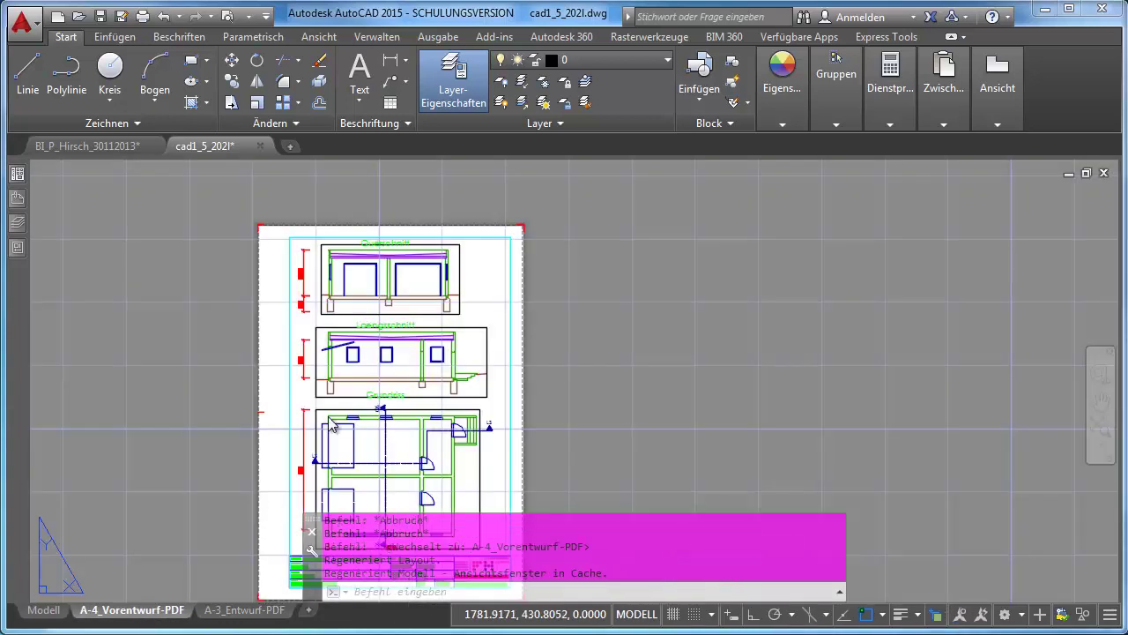
Step: Check the A-4 and A-3_Entwurf-PDF sheets, then return to model space
middle_drag(357, 344, 374, 270)
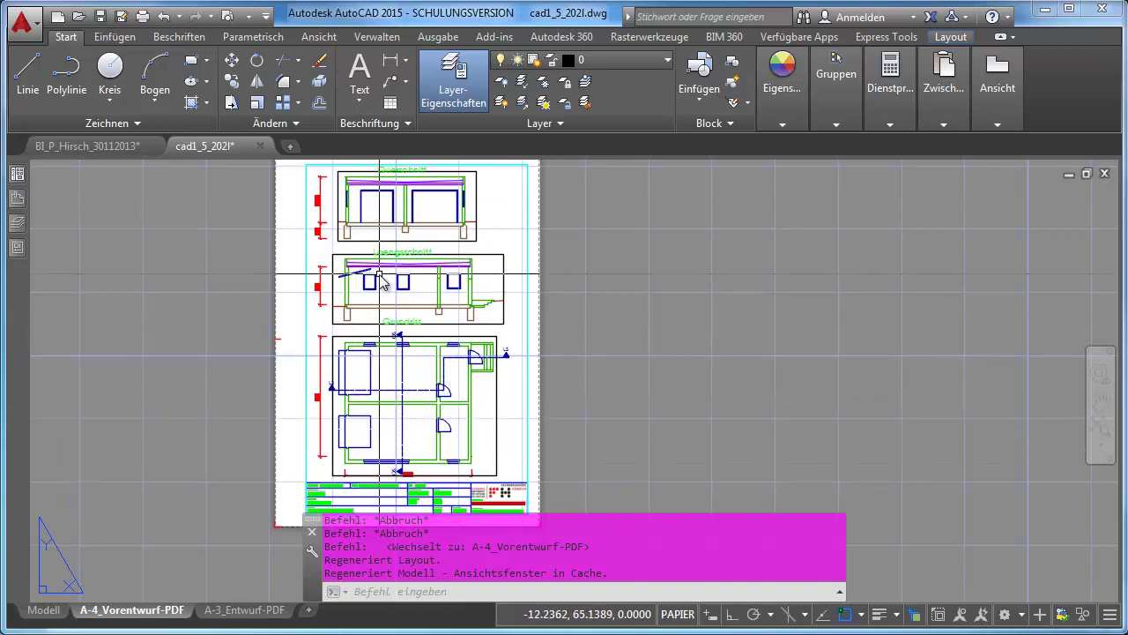
click(236, 610)
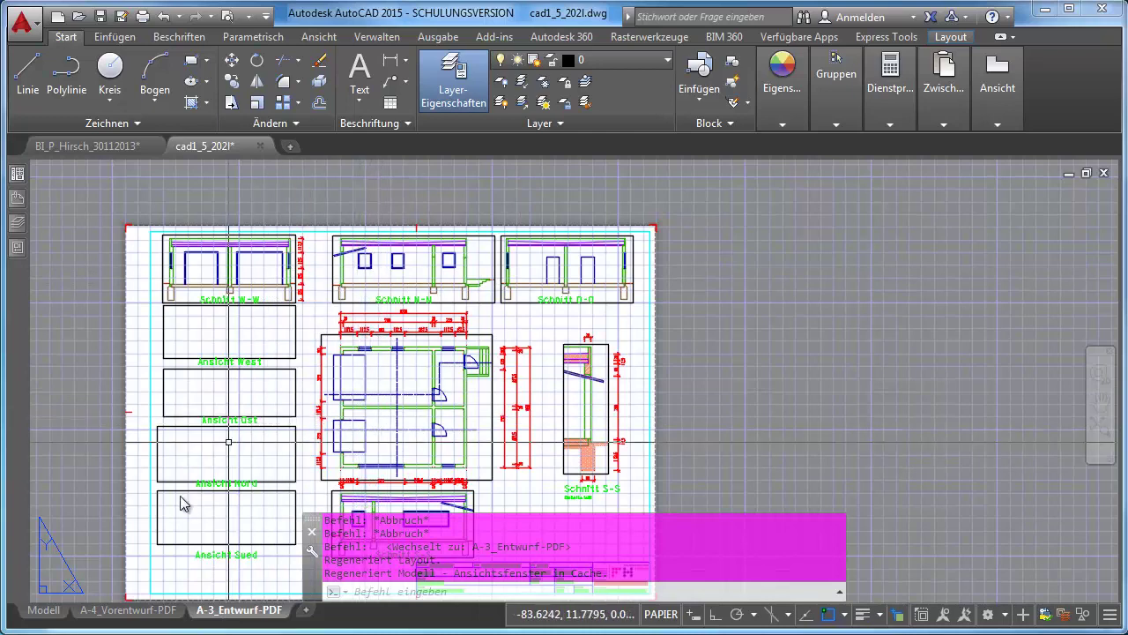
click(44, 610)
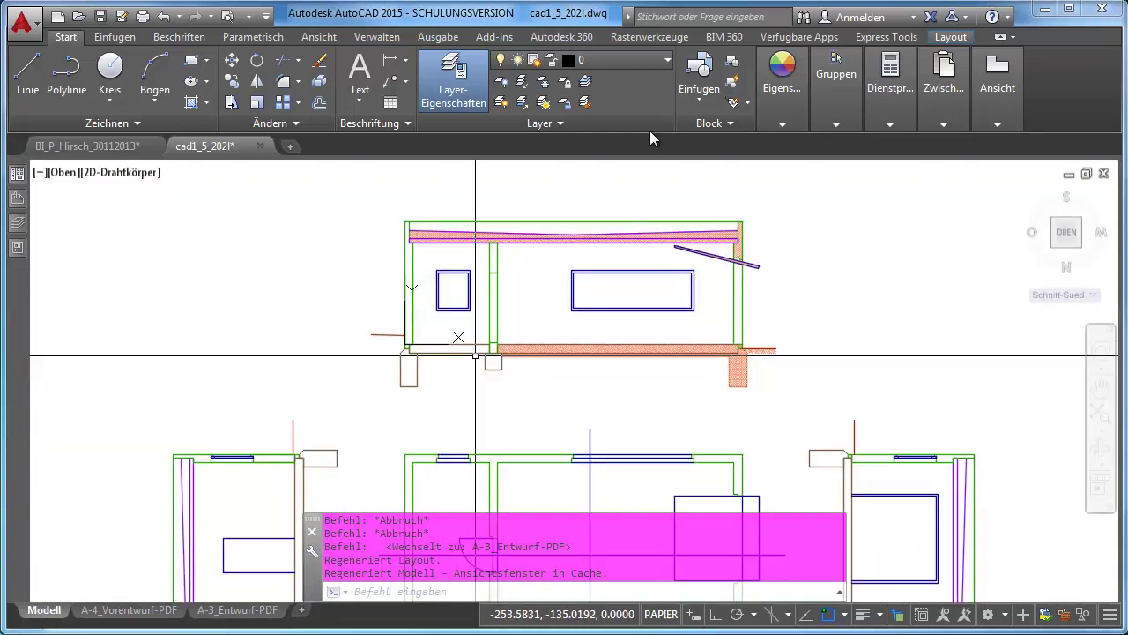
Step: Apply the 'Alle ein' layer state from the expanded Layers panel
click(645, 56)
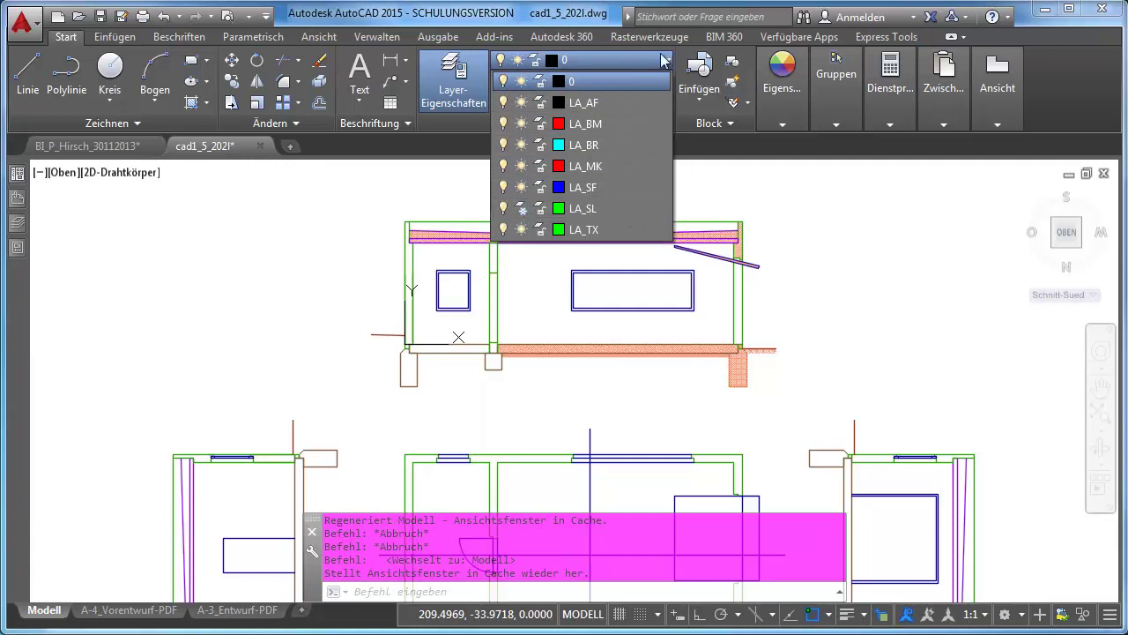
click(564, 18)
click(595, 124)
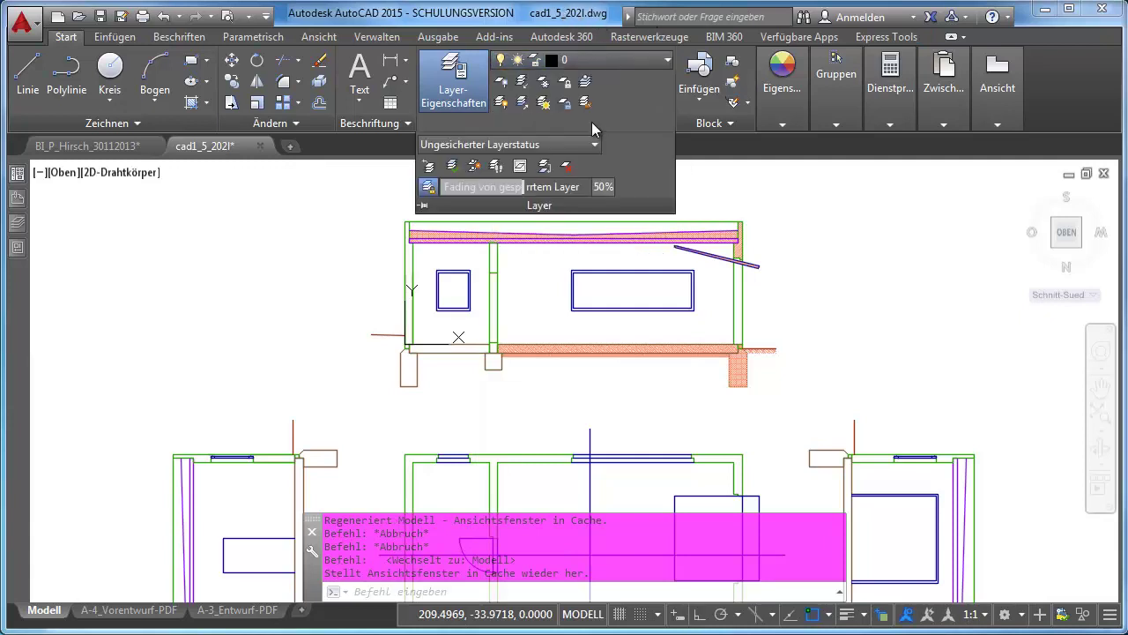
click(556, 145)
click(458, 164)
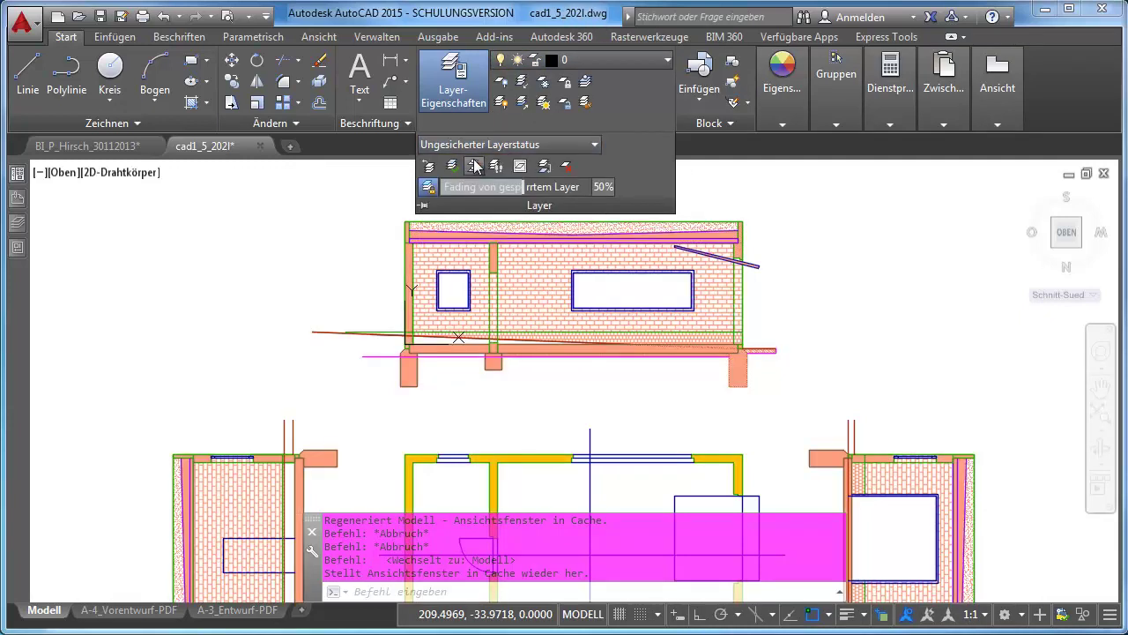
Step: On the A-4_Vorentwurf-PDF sheet, pan to check the Querschnitt and Grundriss
click(141, 610)
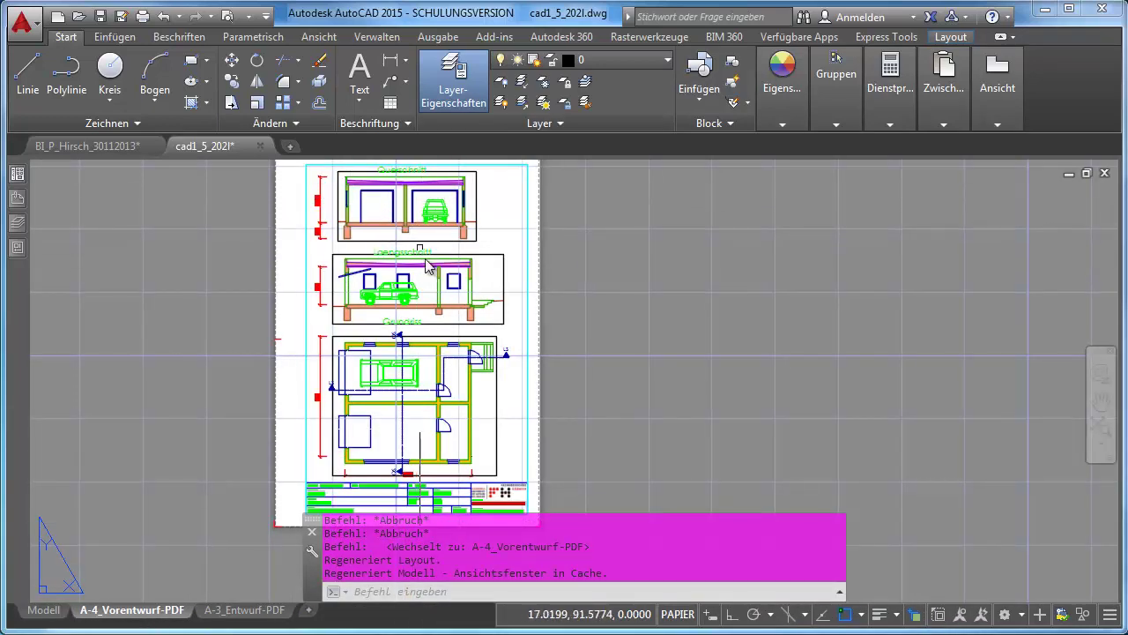
scroll(437, 245, up, 2)
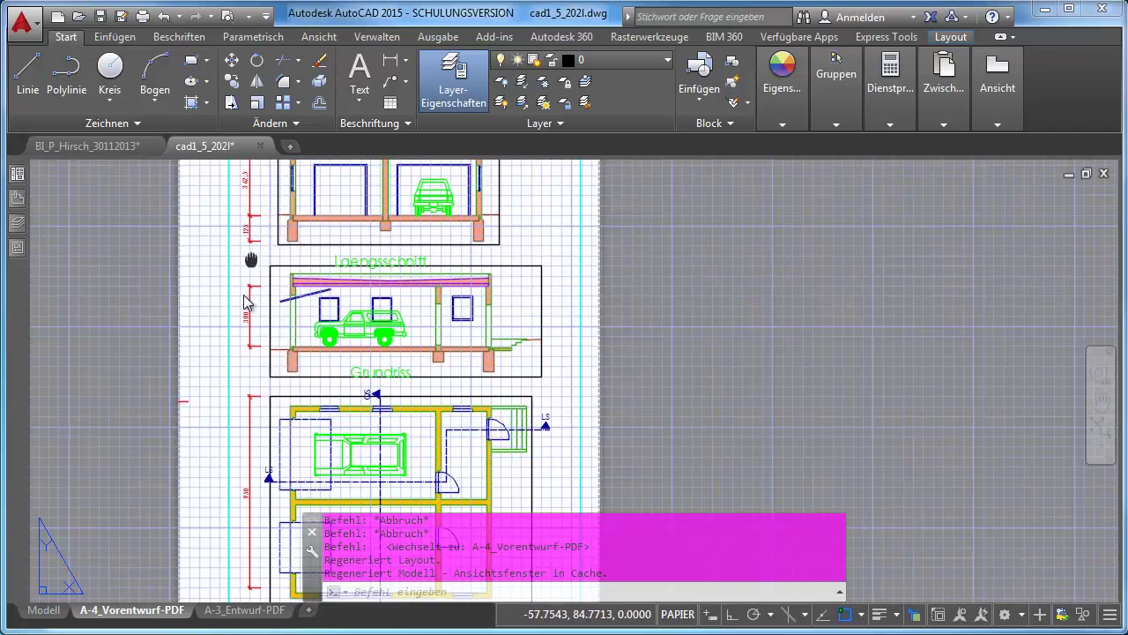
middle_drag(252, 264, 234, 398)
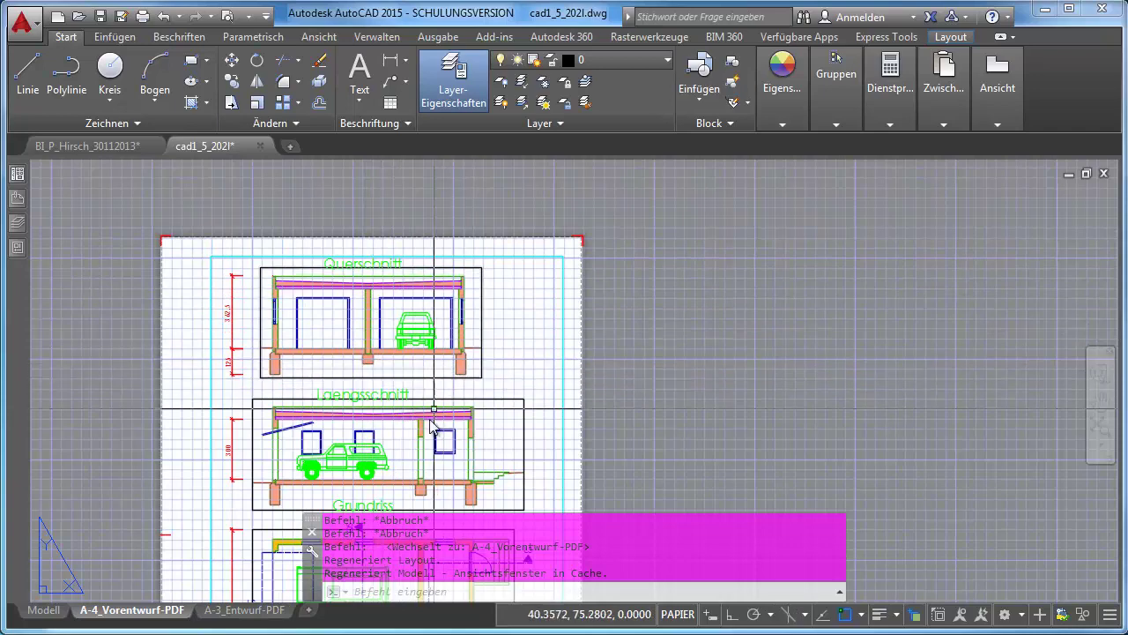
middle_drag(414, 414, 370, 249)
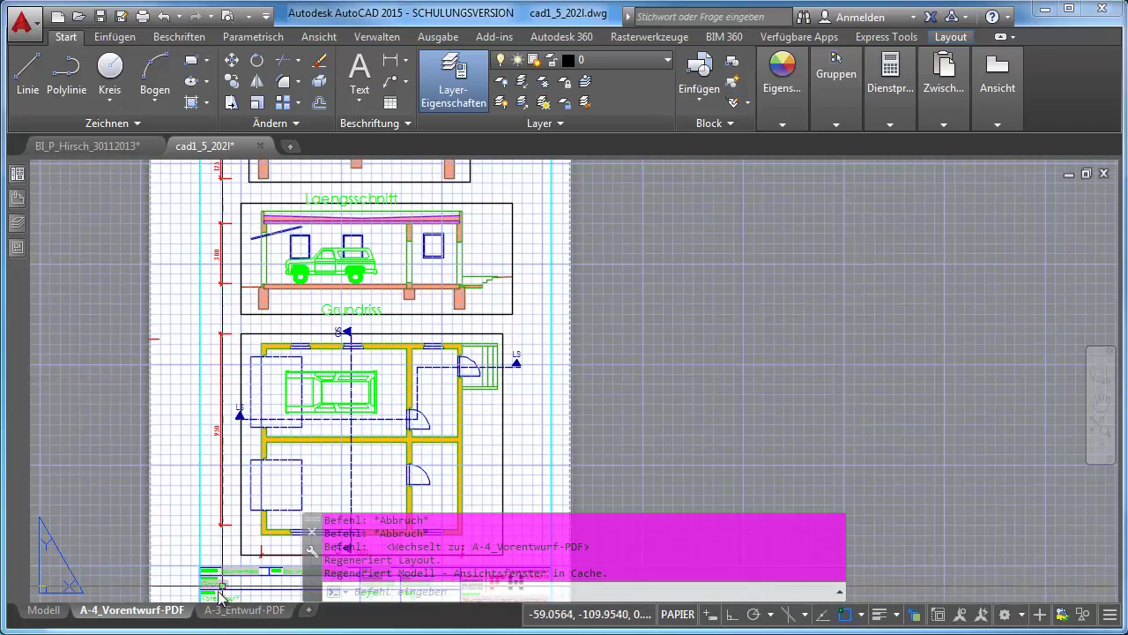
Step: On the A-3_Entwurf-PDF sheet, zoom to Schnitt S-S and activate its viewport
click(244, 610)
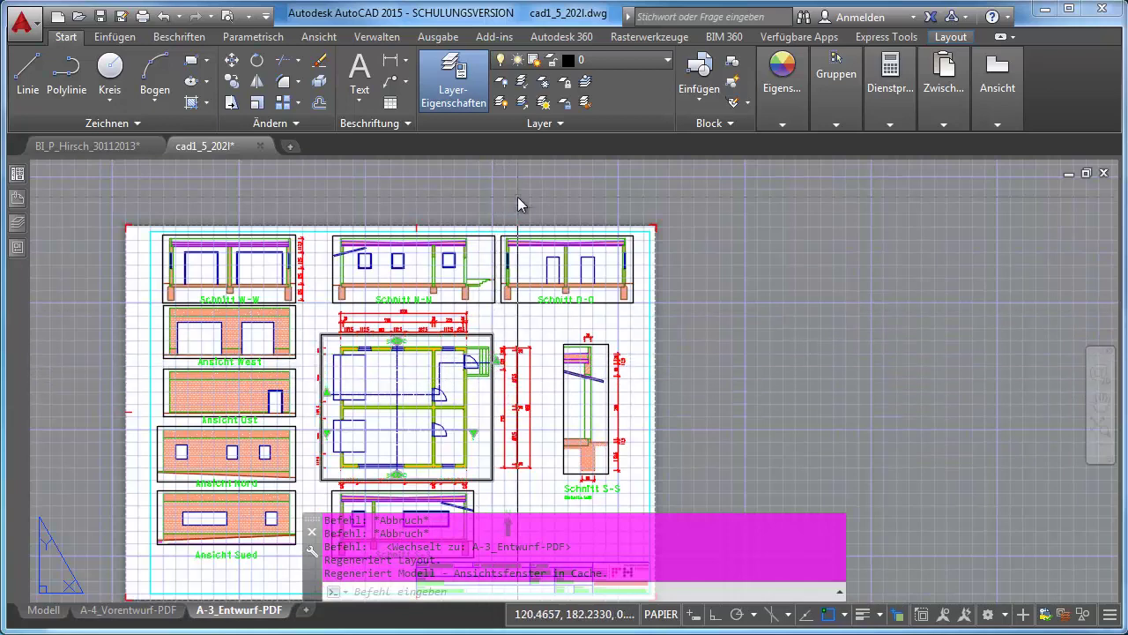
scroll(604, 409, up, 6)
middle_drag(596, 406, 637, 252)
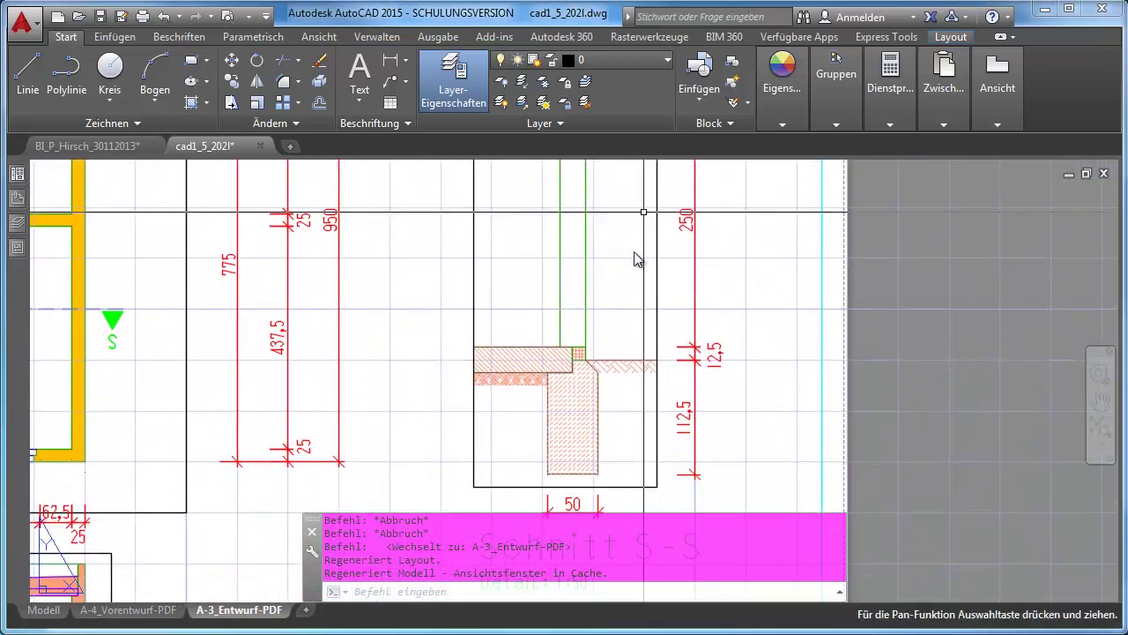
scroll(637, 252, down, 4)
middle_drag(619, 303, 597, 381)
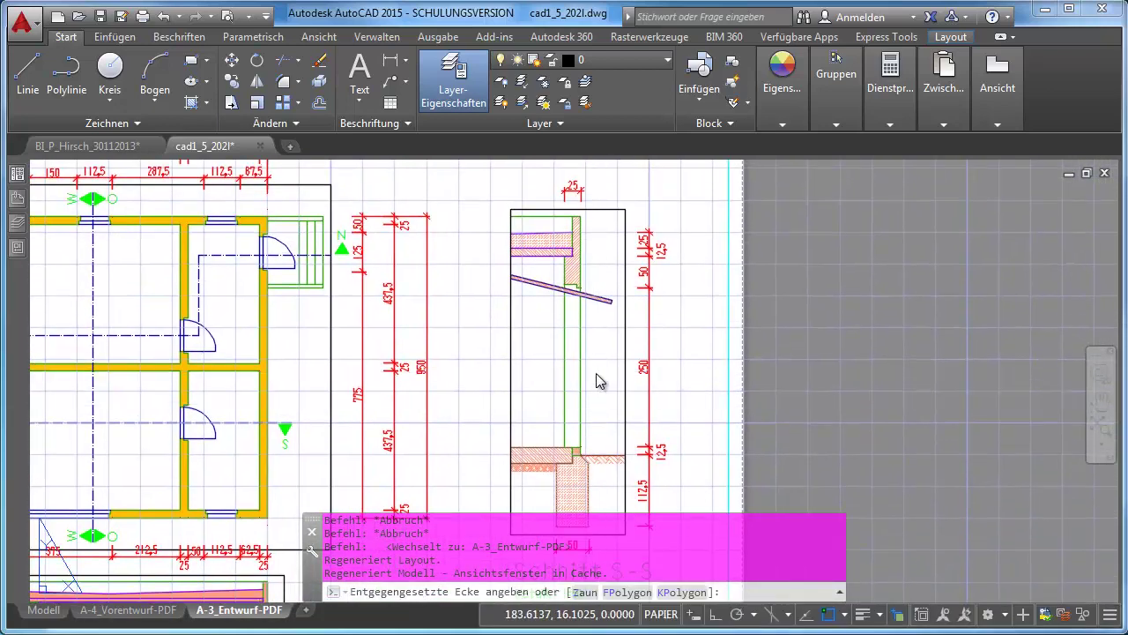
double_click(596, 380)
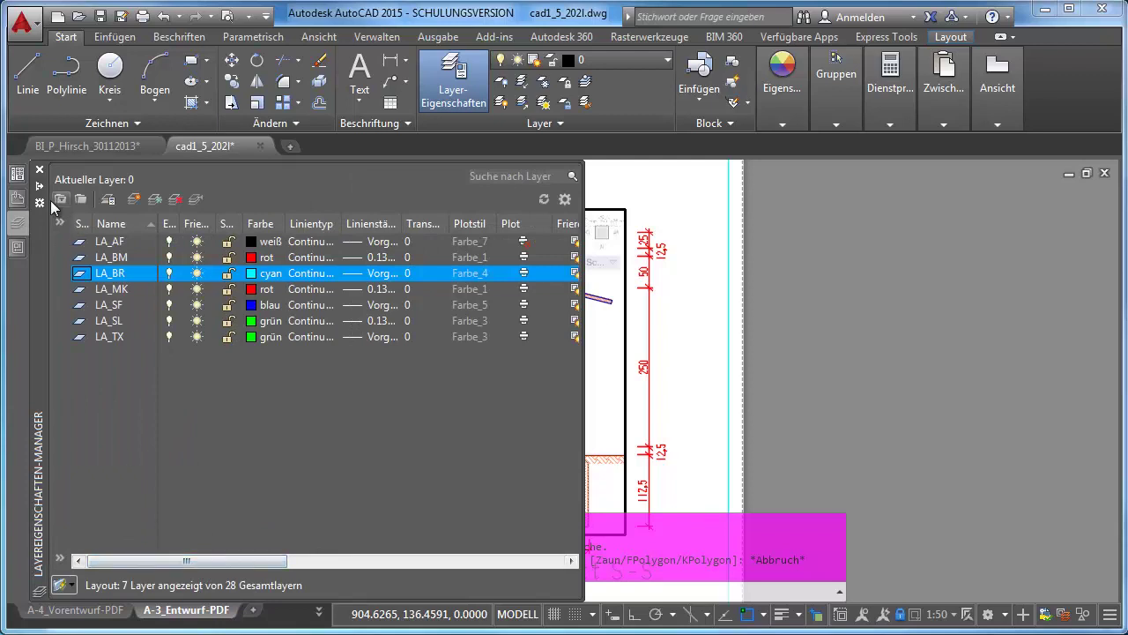
Step: Filter the layer list to the Schnitte layers and scroll across to the VP override columns
click(60, 224)
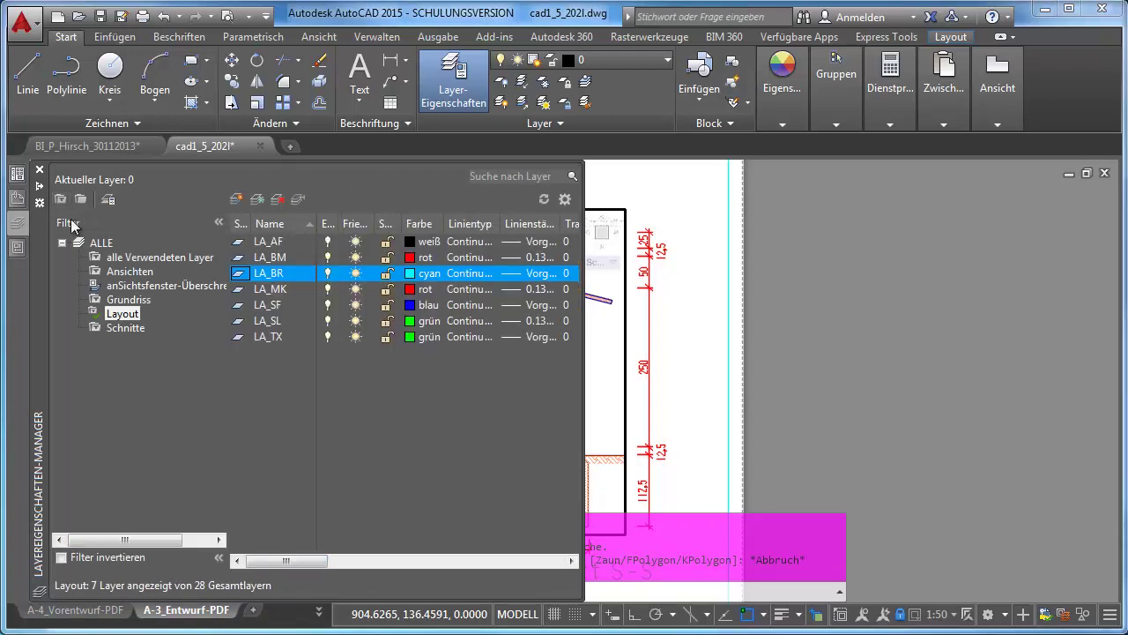
click(132, 329)
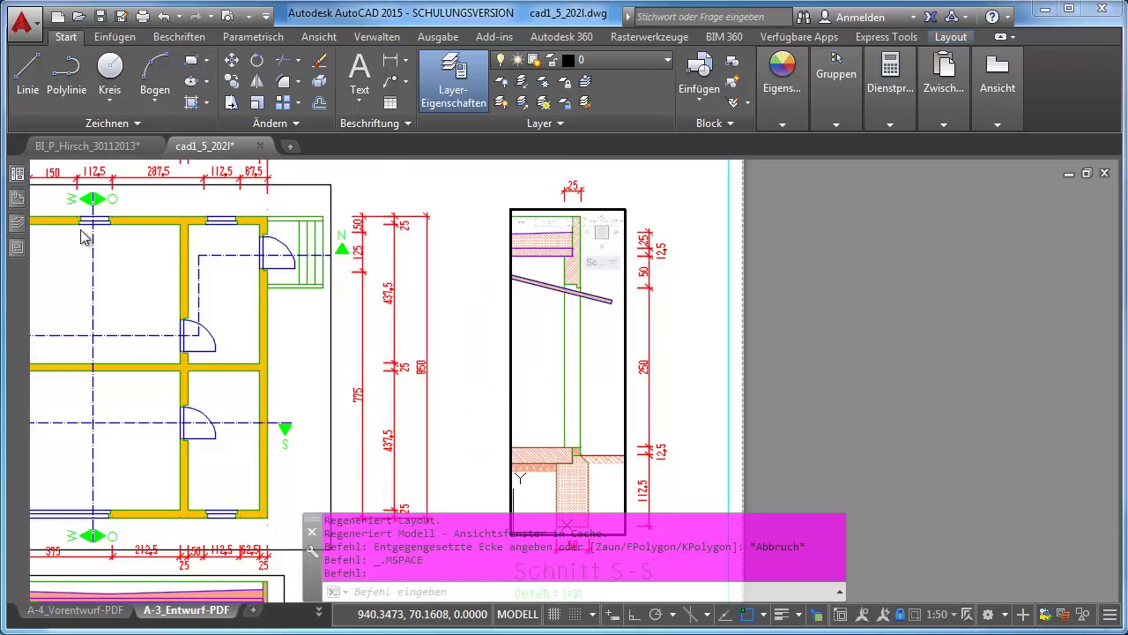
click(1063, 614)
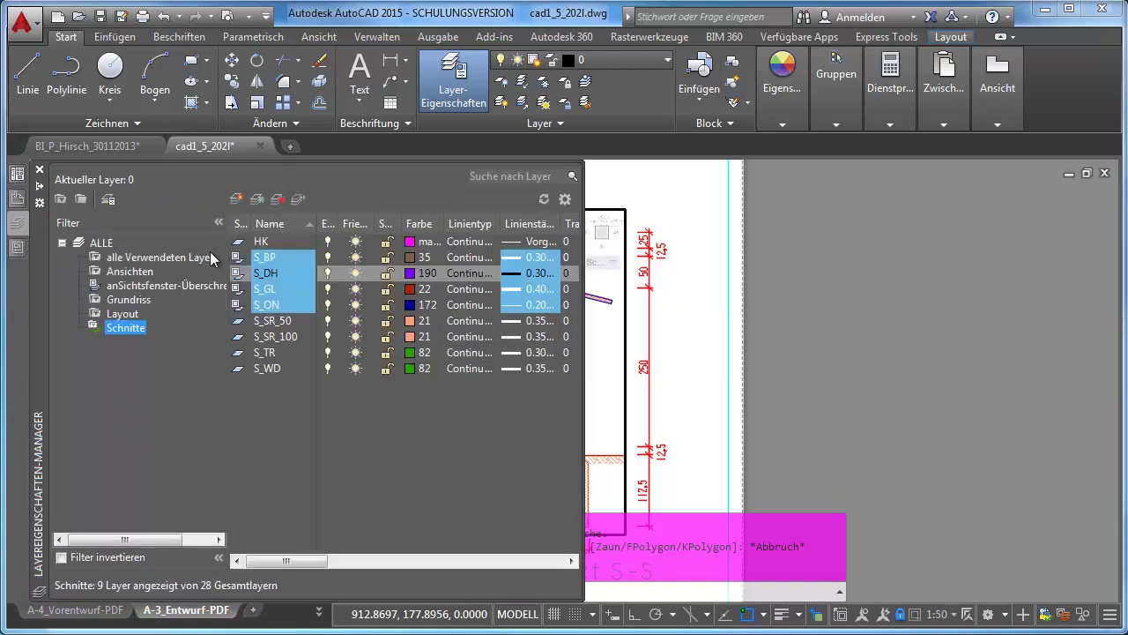
click(215, 222)
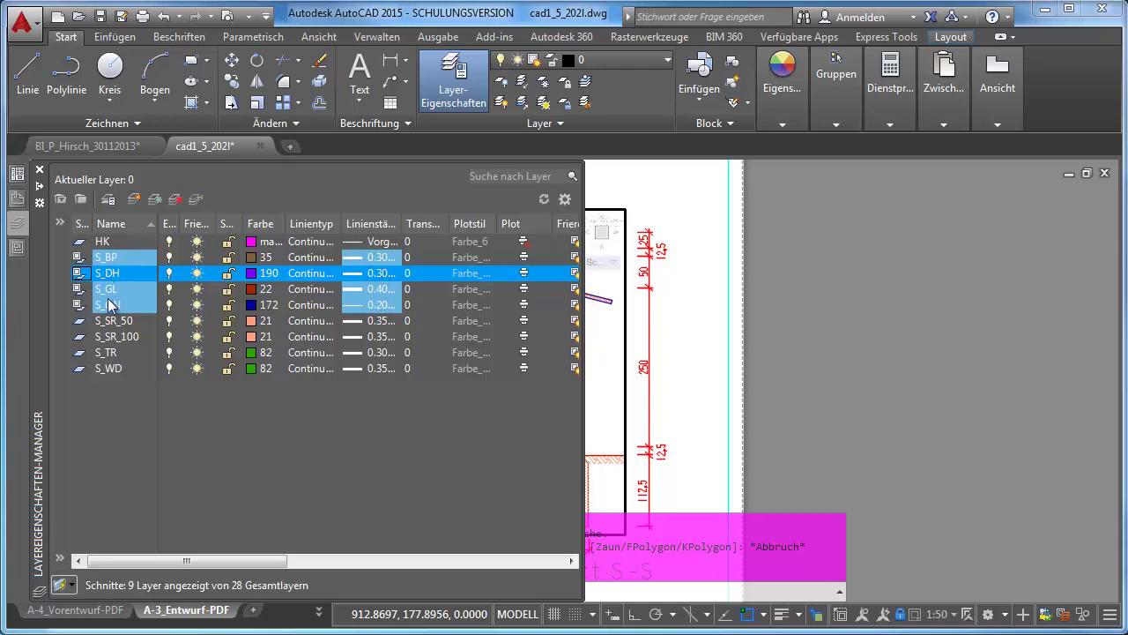
drag(280, 563, 426, 562)
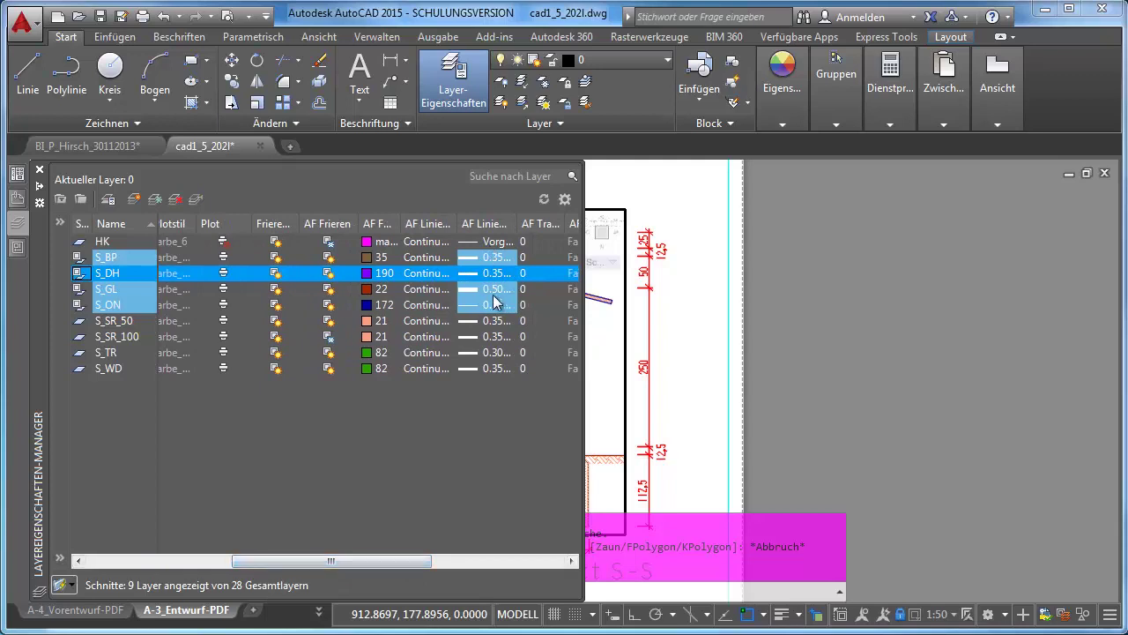
mouse_move(331, 561)
mouse_down()
mouse_move(242, 561)
mouse_move(360, 574)
mouse_move(280, 582)
mouse_move(368, 575)
mouse_up()
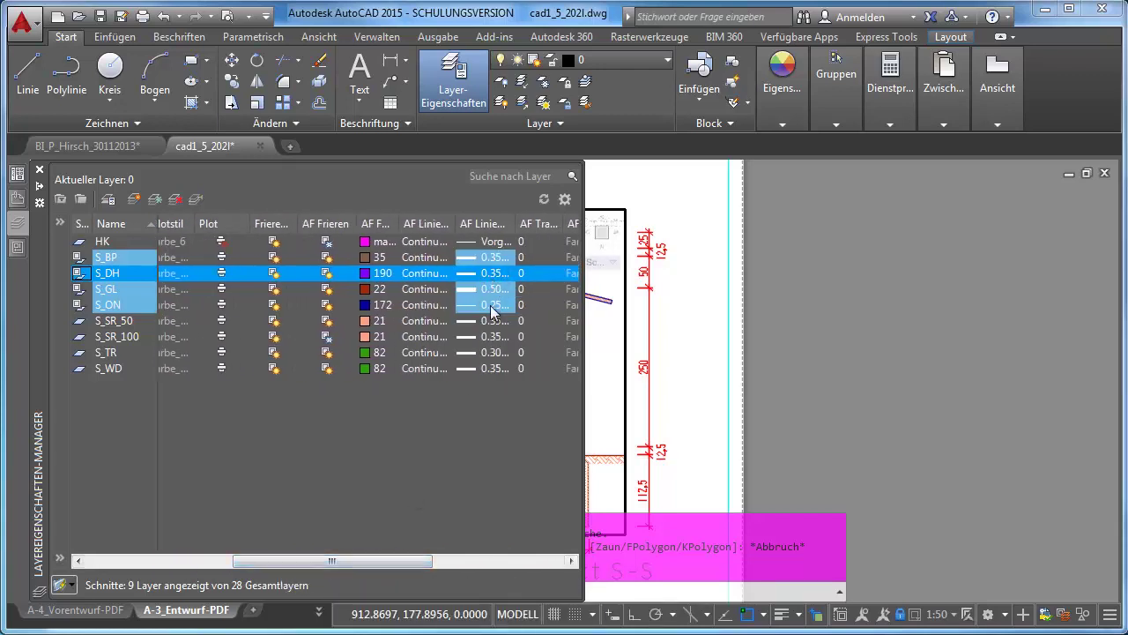
drag(335, 561, 269, 566)
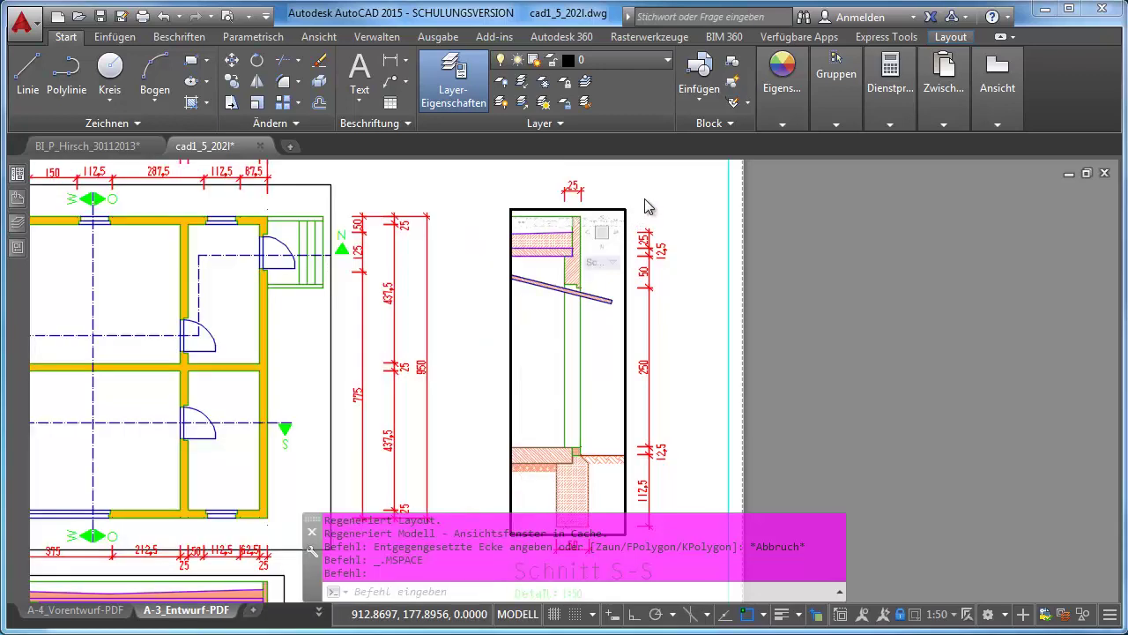
Step: Activate the left floor-plan viewport and list all 28 layers
double_click(286, 311)
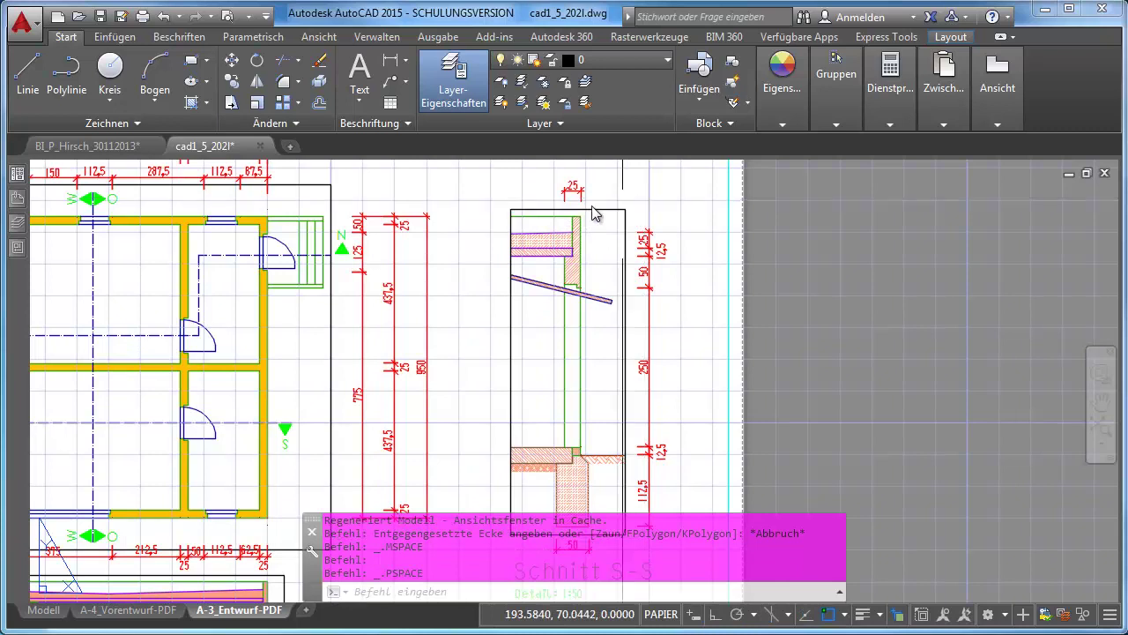
double_click(290, 314)
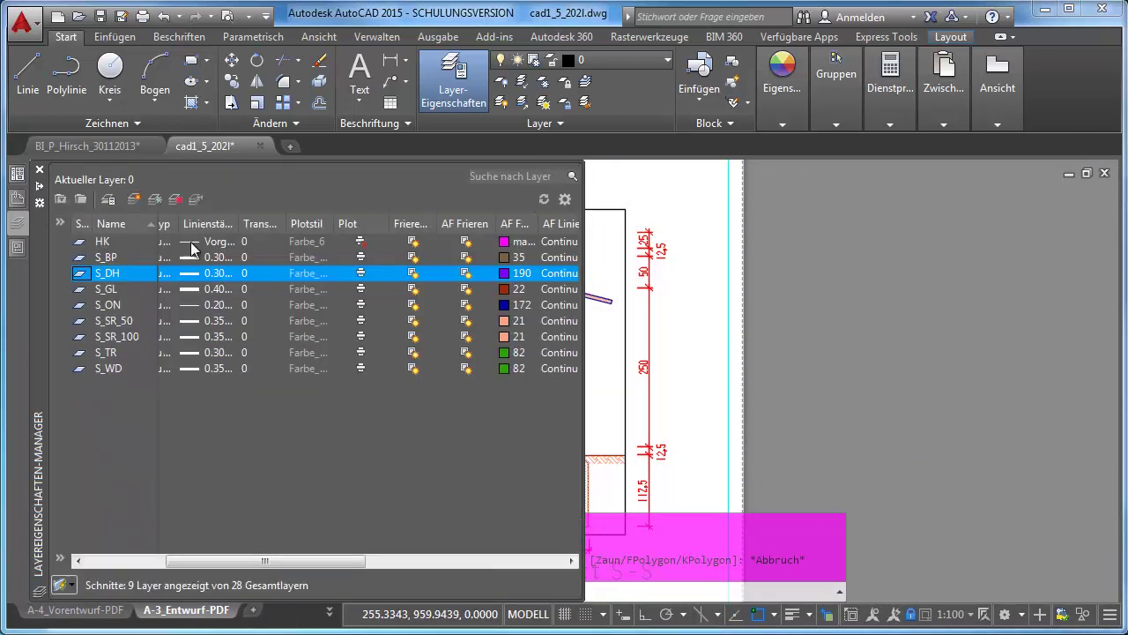
click(60, 223)
click(101, 242)
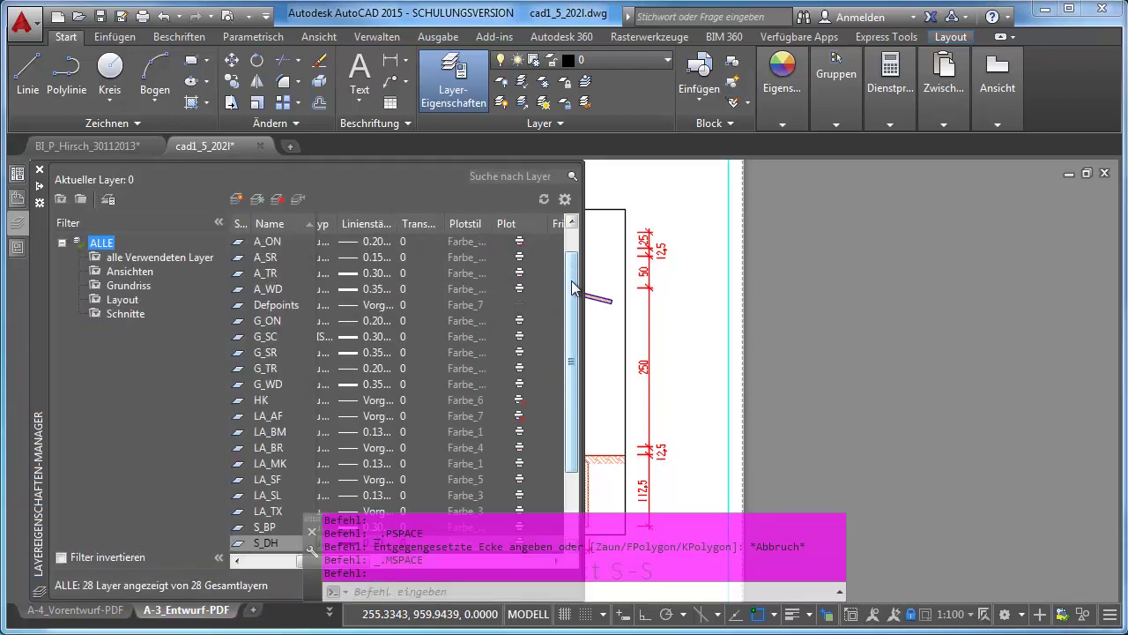
Step: Leave the viewport for paper space, zoom out over the A-3 sheet, then switch to model space
drag(573, 287, 585, 192)
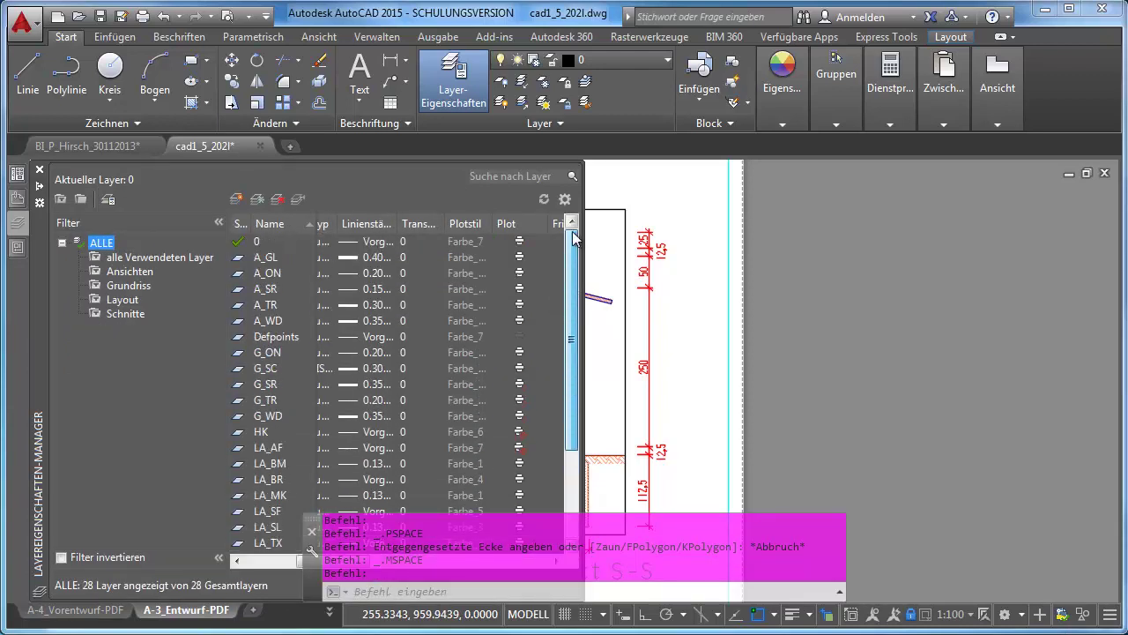
double_click(613, 189)
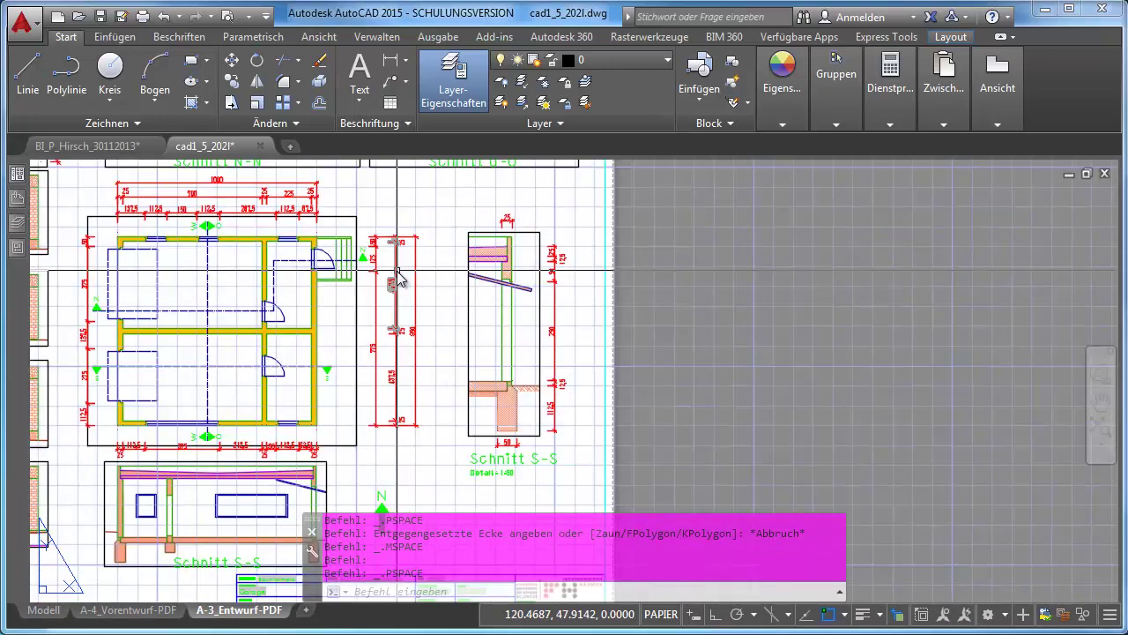
scroll(399, 278, down, 2)
scroll(370, 318, down, 2)
scroll(335, 361, down, 1)
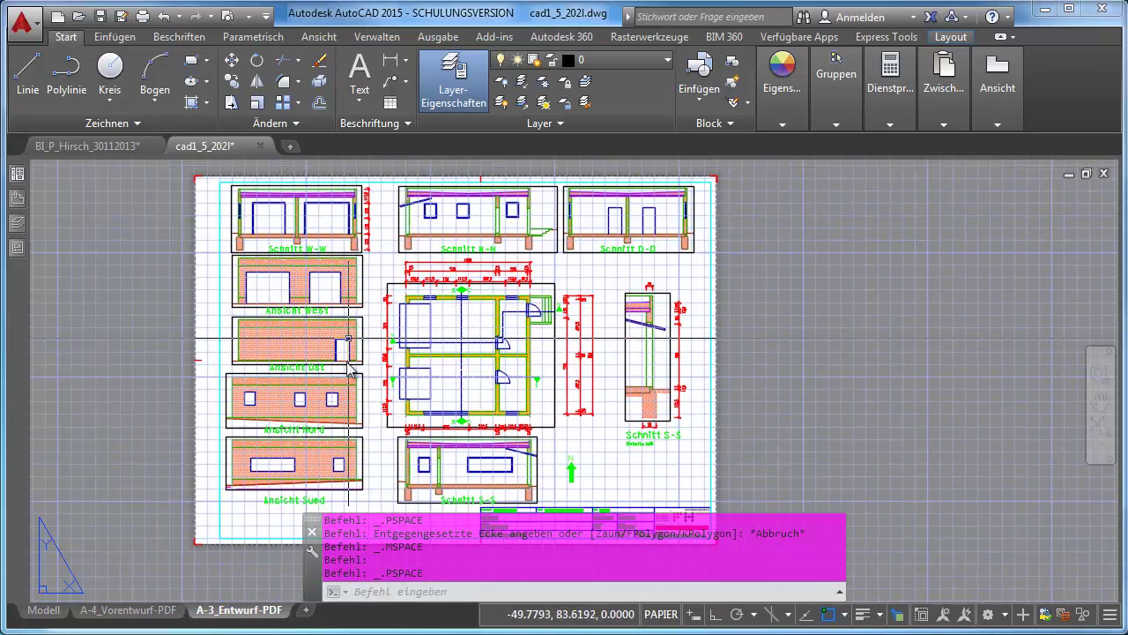
click(42, 610)
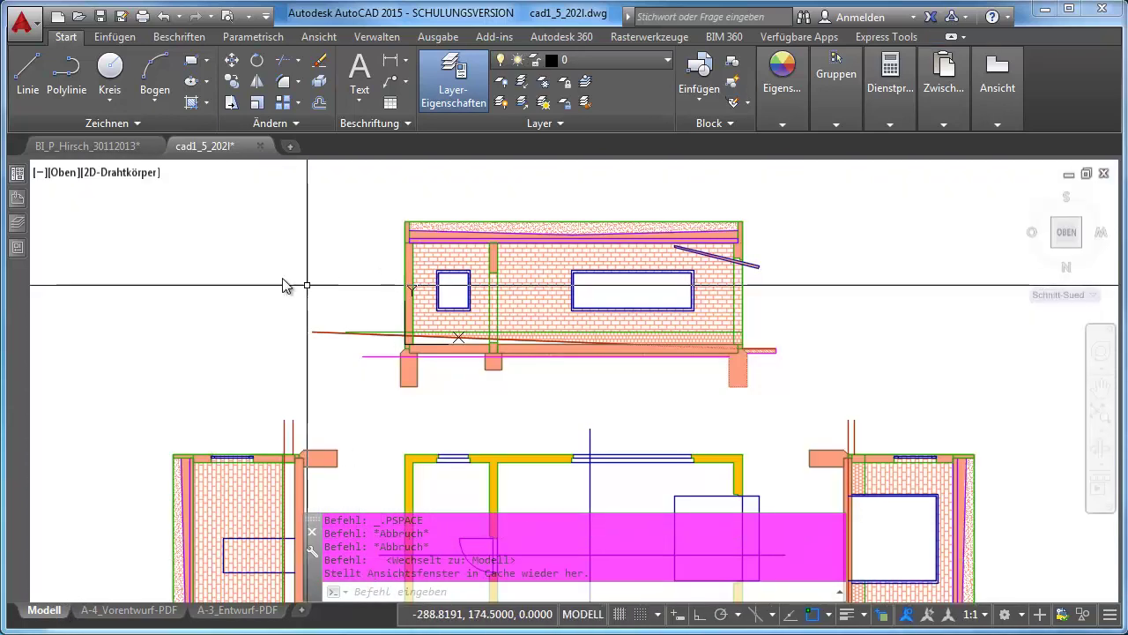
Step: Review the layers and their colour columns, then go back to the A-3_Entwurf-PDF sheet
click(17, 225)
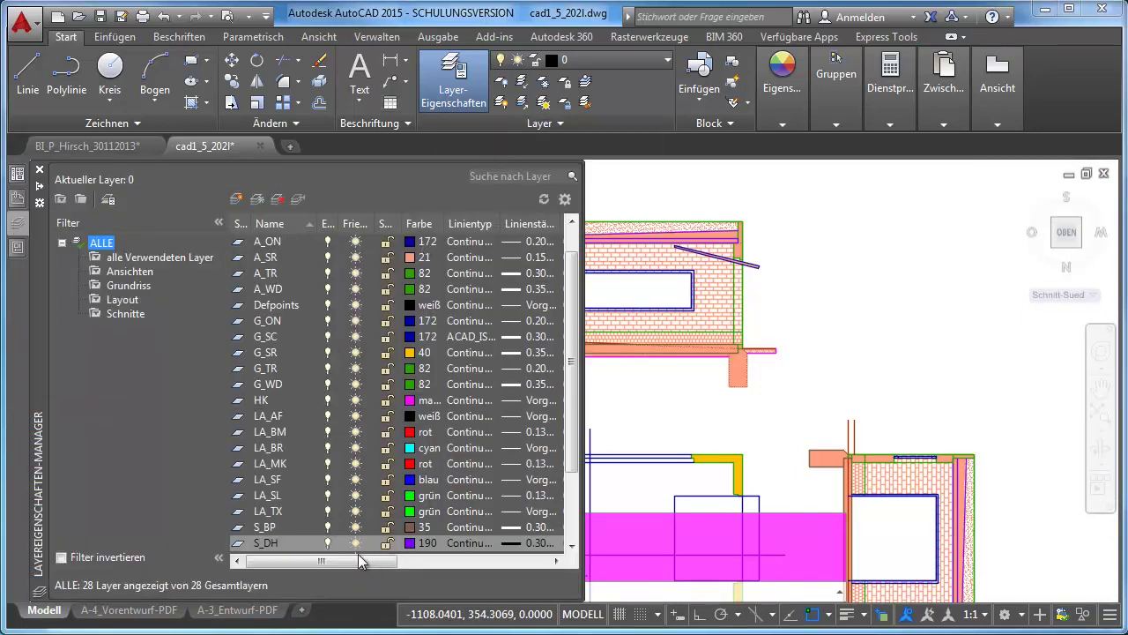
drag(330, 562, 367, 557)
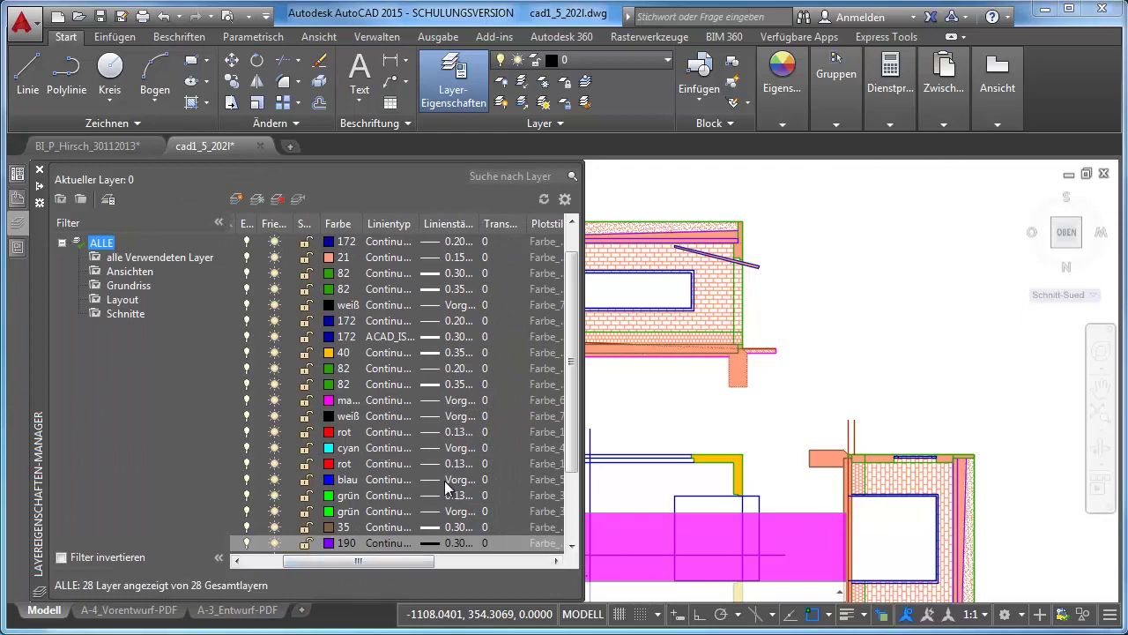
click(228, 611)
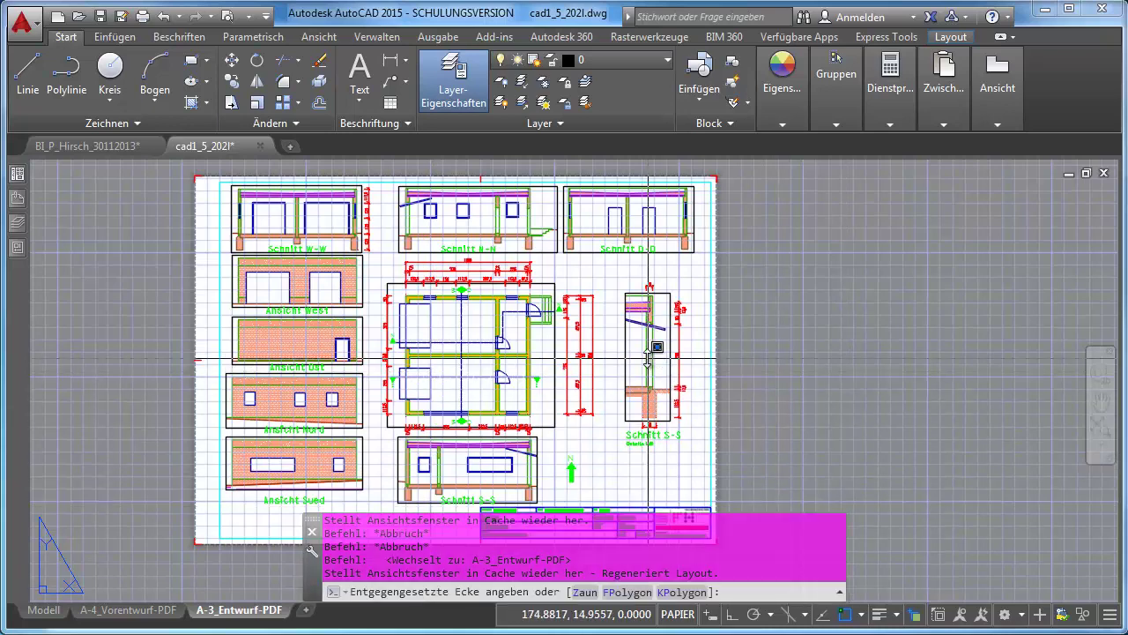
Step: Zoom inside the Schnitt S-S viewport, then switch to the A-4_Vorentwurf-PDF layout sheet
double_click(650, 357)
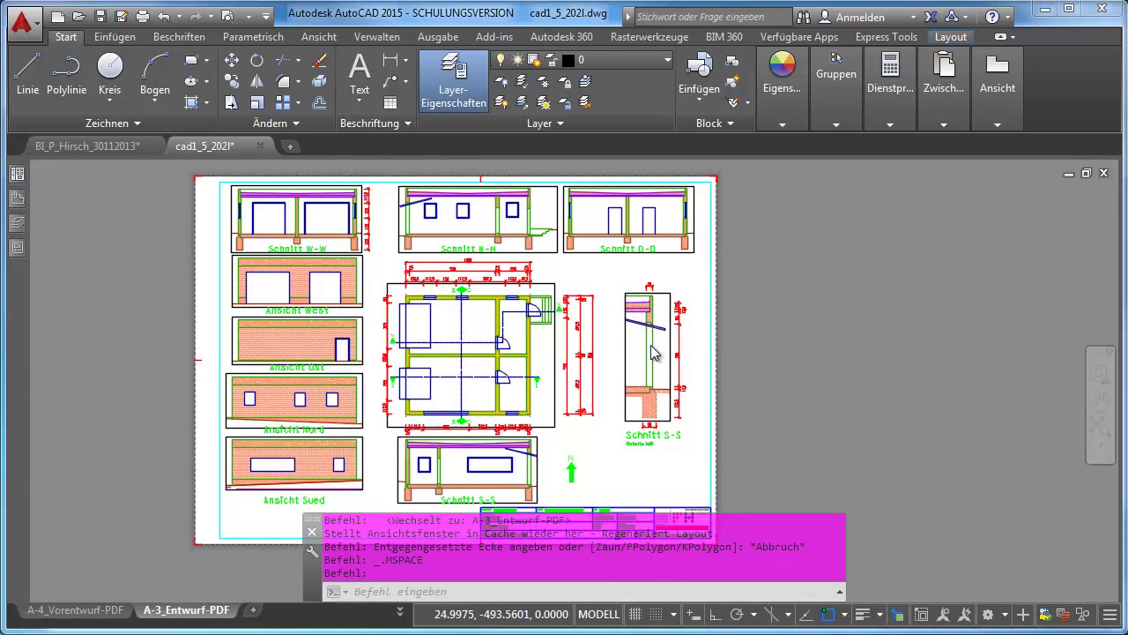
scroll(661, 353, up, 4)
scroll(661, 352, down, 2)
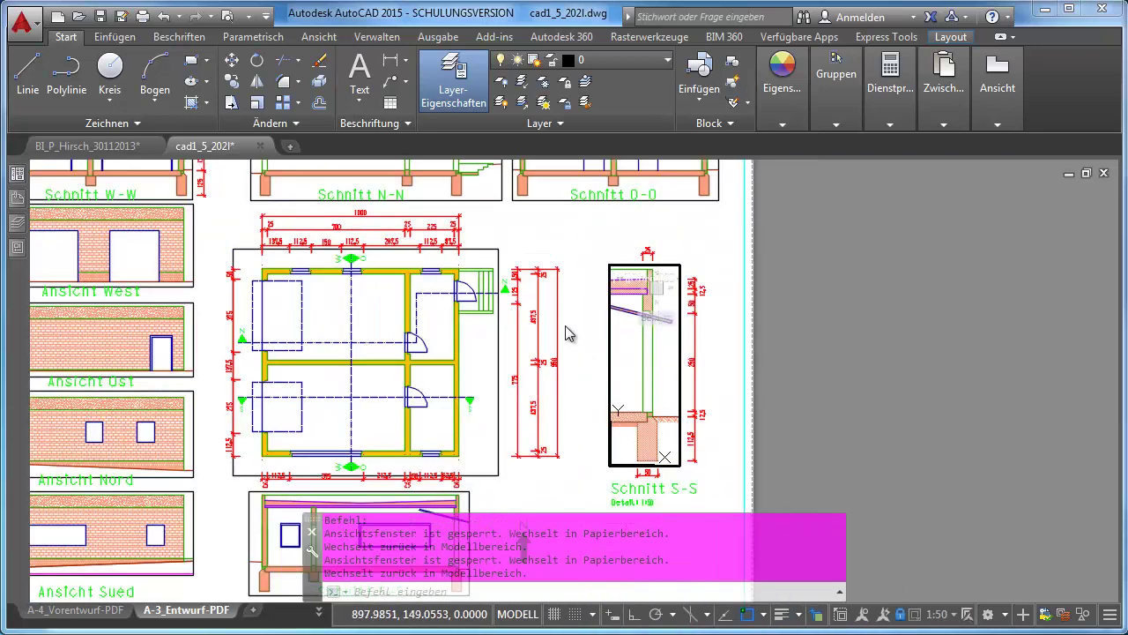
scroll(569, 333, down, 2)
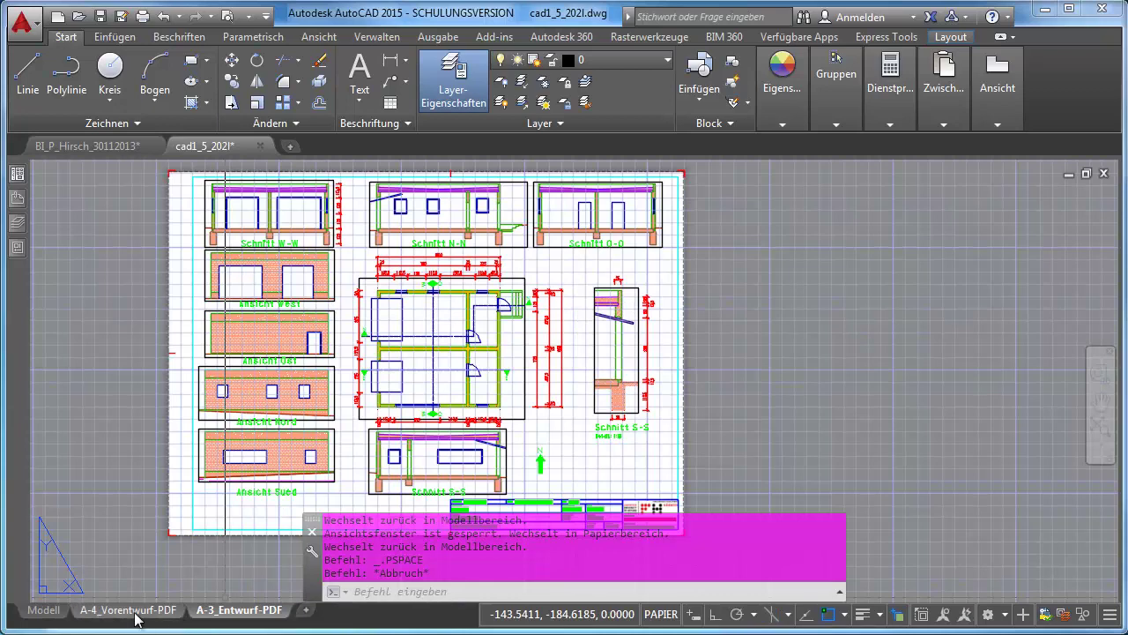
click(76, 609)
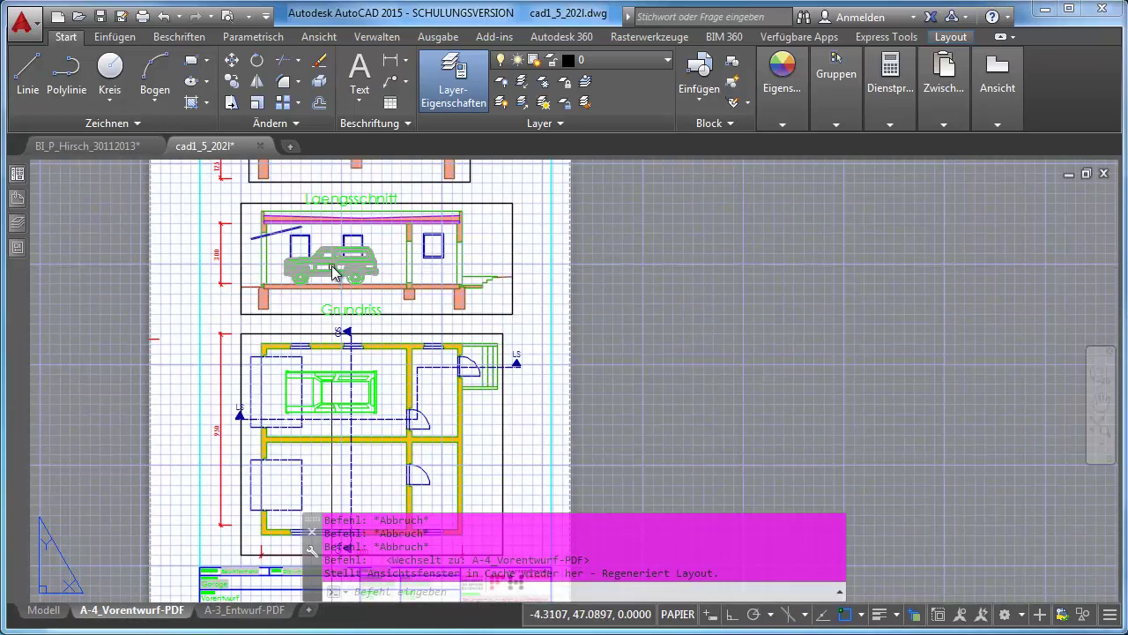
Step: Select the Laengsschnitt car, pan around the sheet, and zoom in to inspect its outline and wheels
scroll(332, 276, up, 4)
click(333, 282)
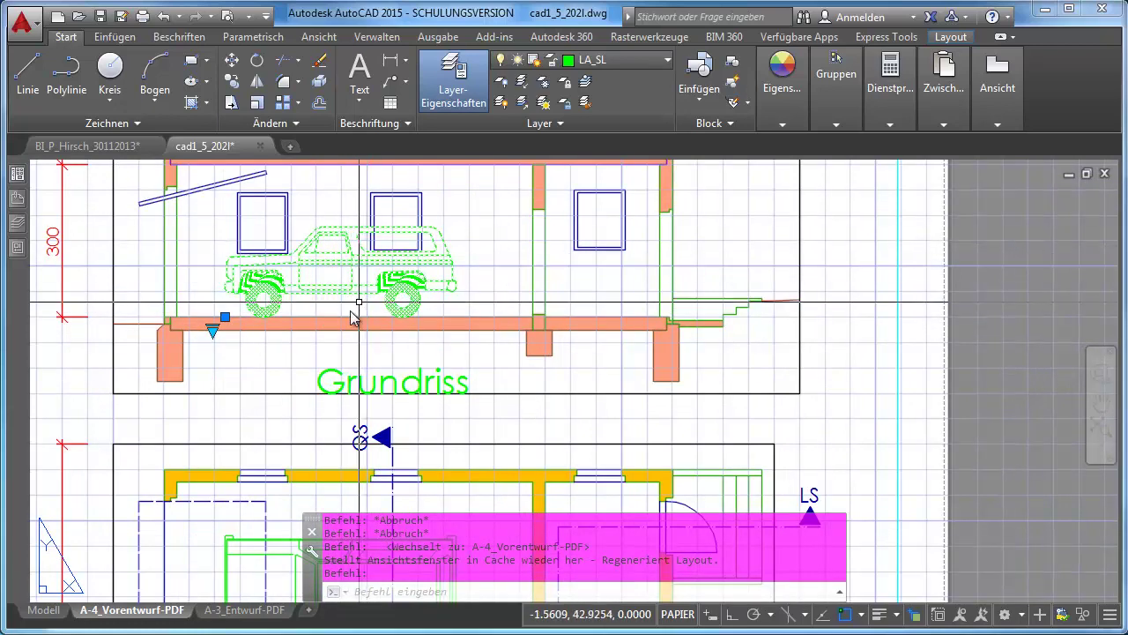
scroll(353, 310, down, 3)
scroll(353, 317, down, 2)
middle_drag(355, 392, 344, 287)
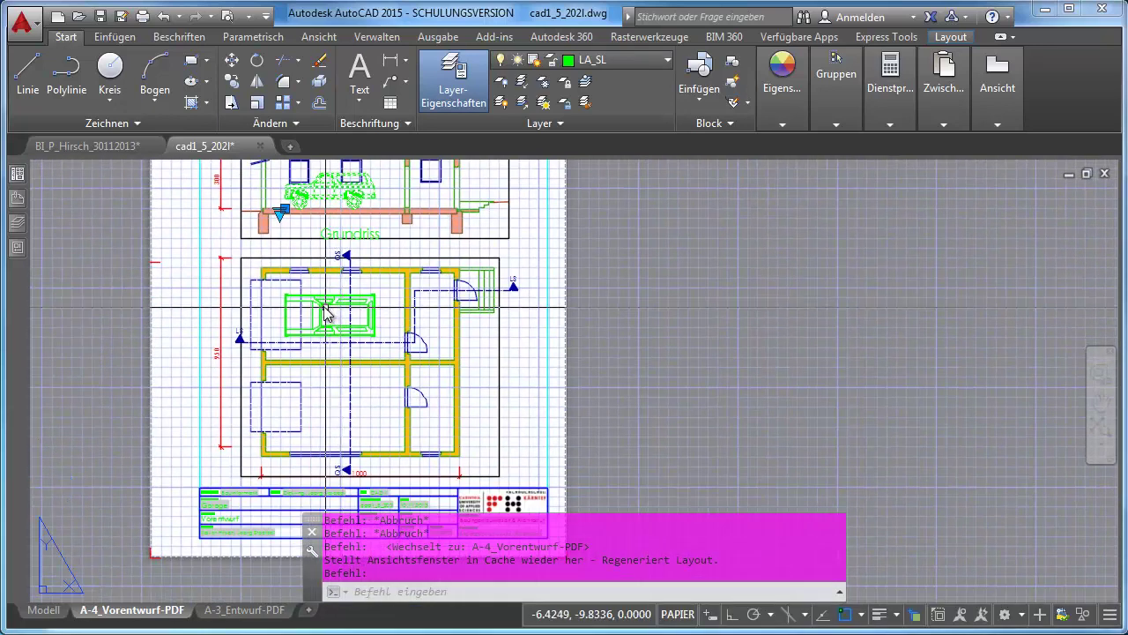
key(Escape)
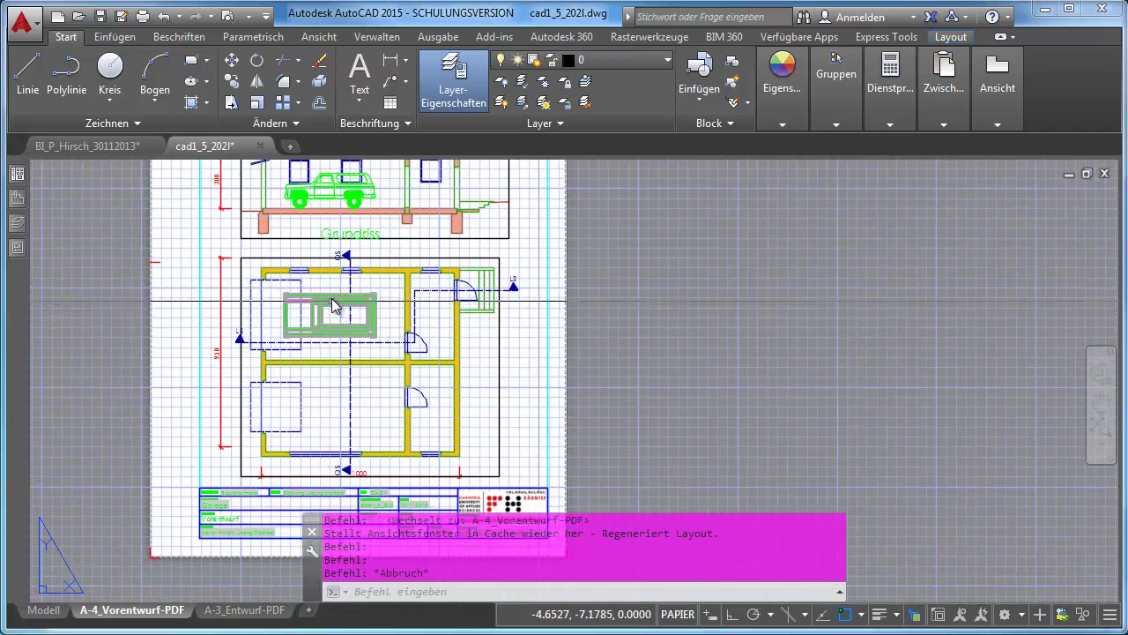
middle_drag(334, 316, 317, 455)
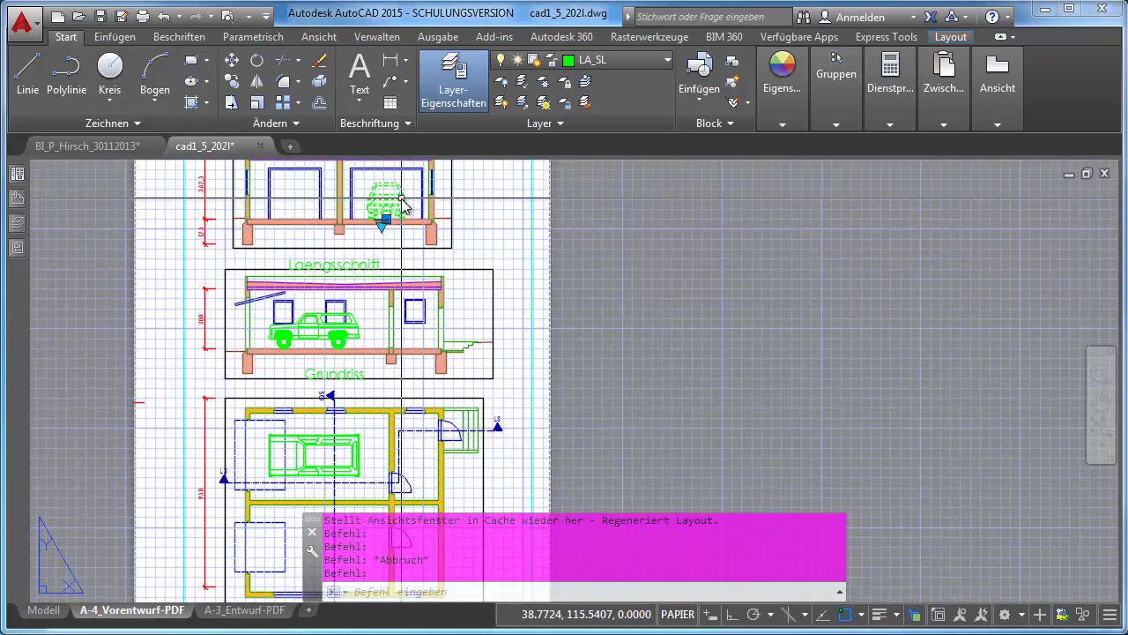
key(Escape)
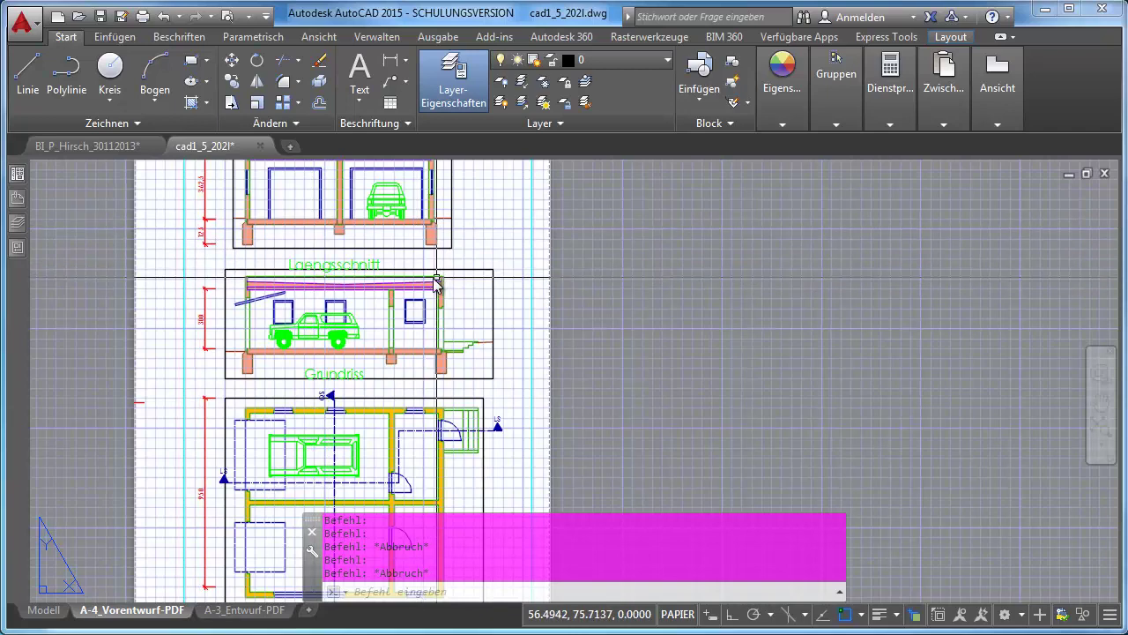
scroll(328, 319, up, 5)
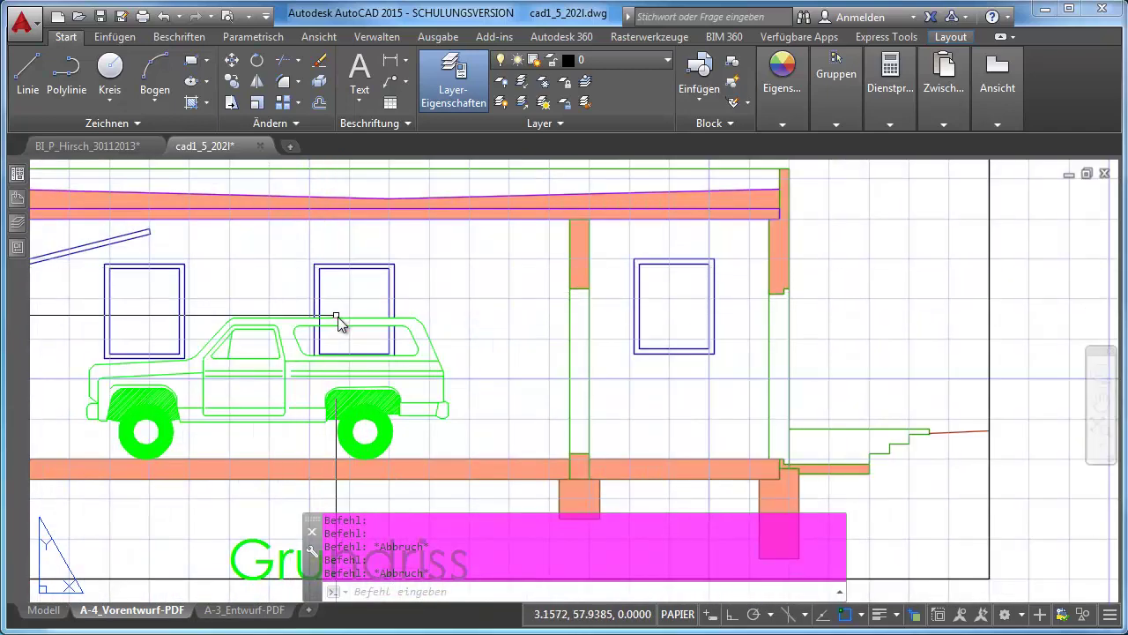
scroll(338, 321, up, 2)
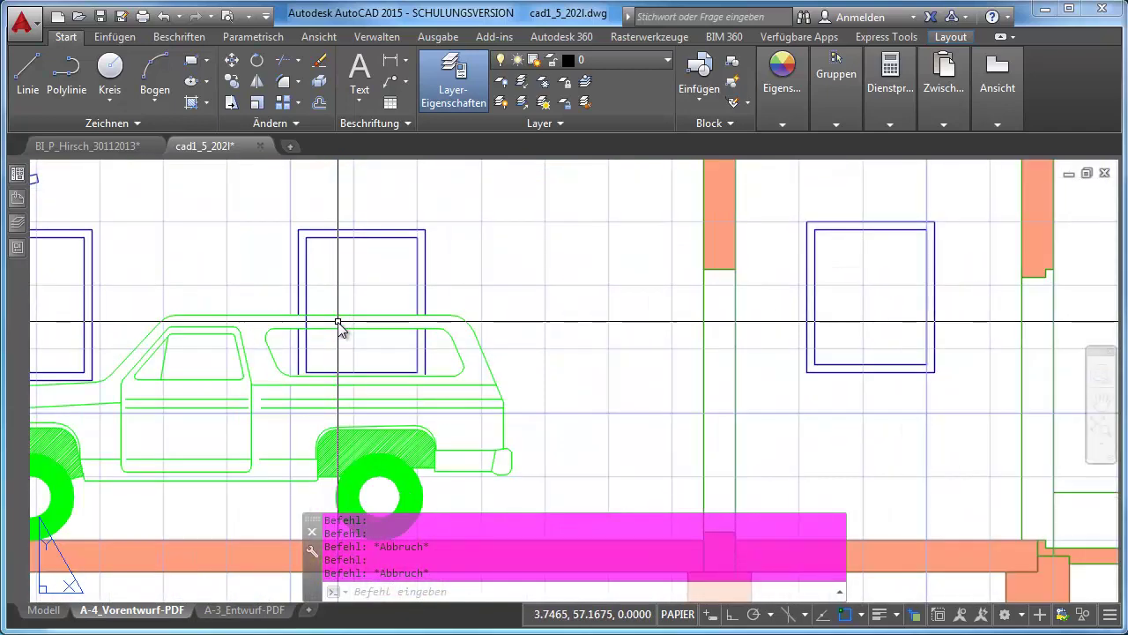
click(229, 16)
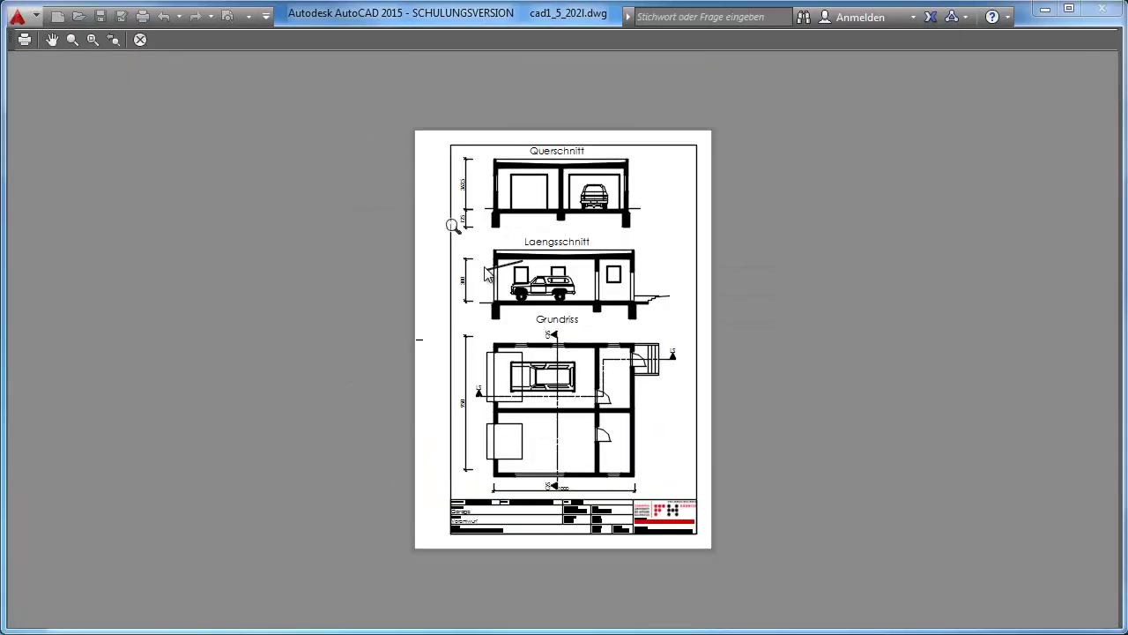
scroll(529, 295, up, 5)
scroll(546, 260, up, 5)
scroll(540, 182, down, 4)
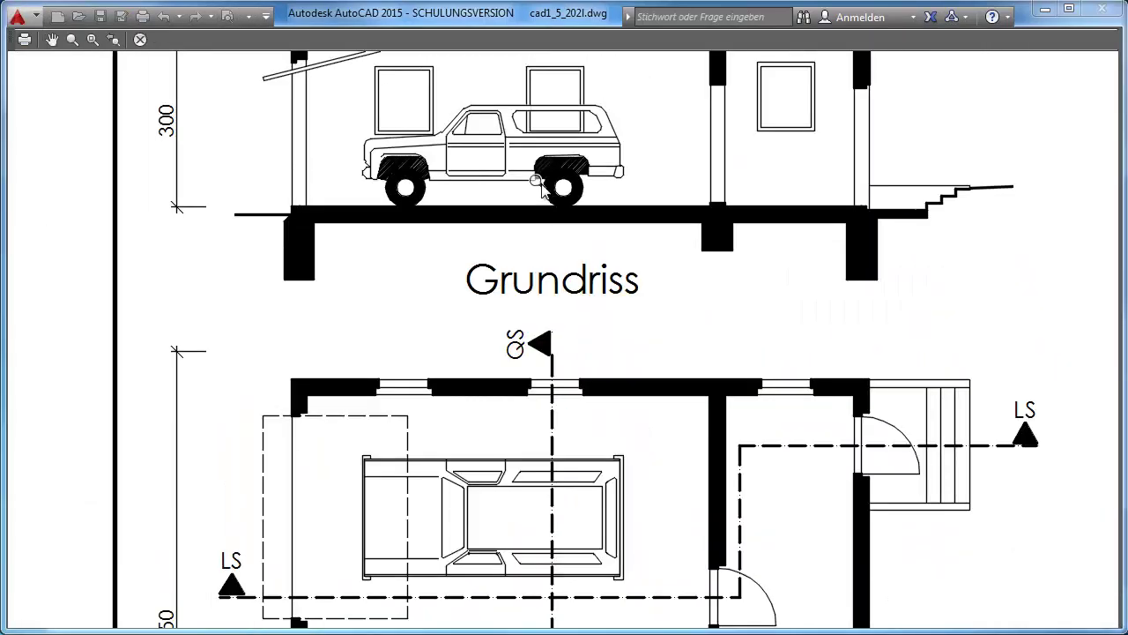
scroll(541, 104, up, 4)
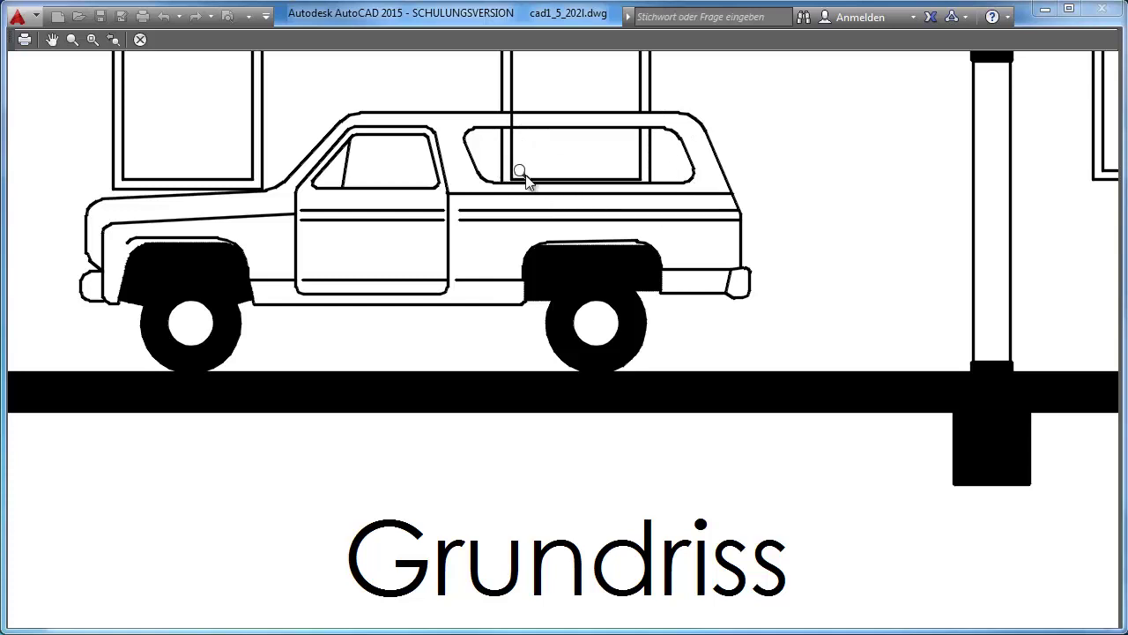
key(Escape)
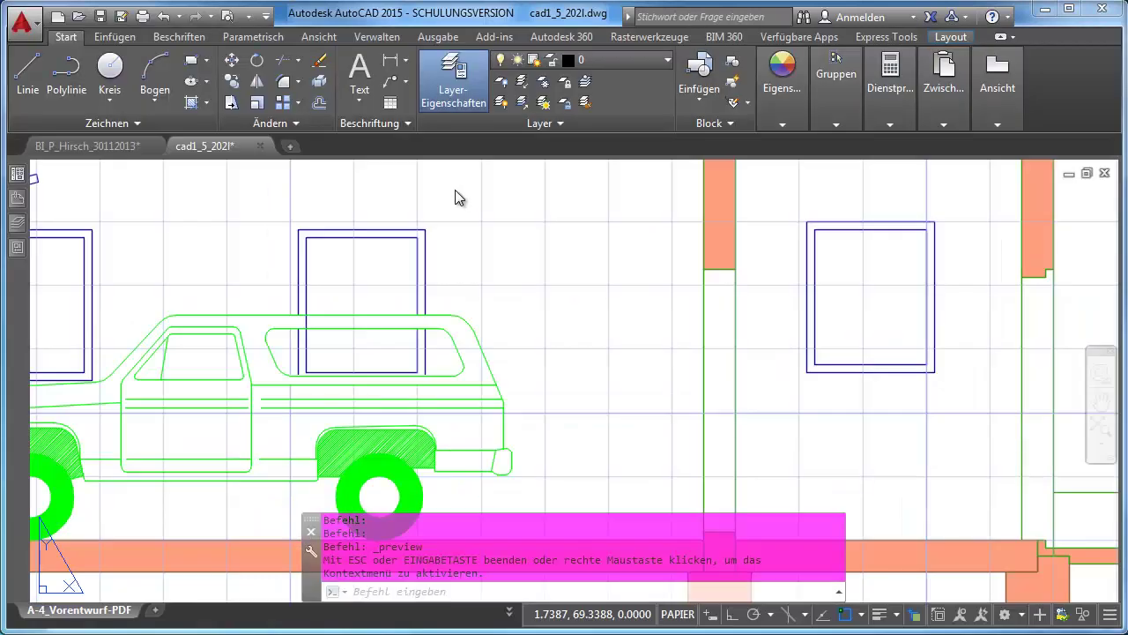
middle_drag(337, 327, 411, 294)
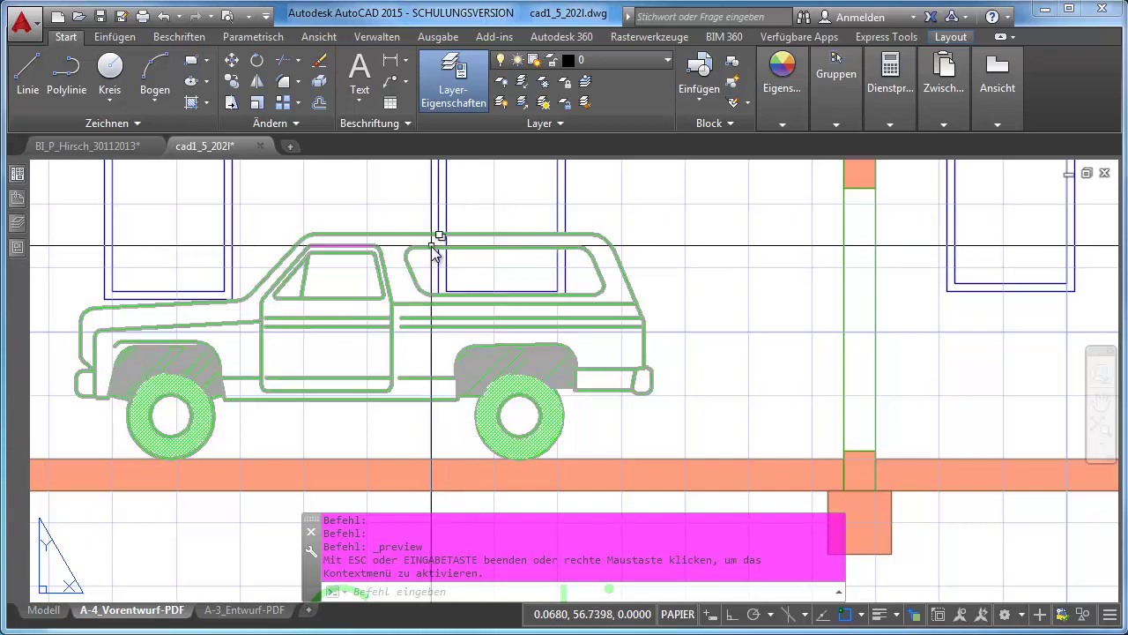
scroll(438, 221, up, 2)
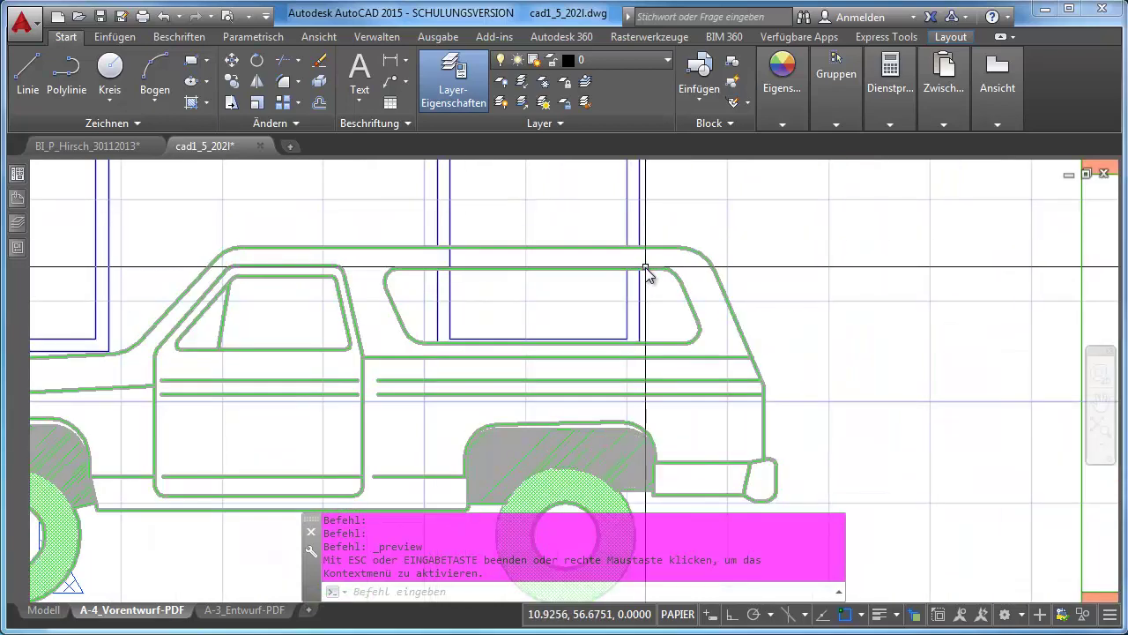
key(Escape)
key(Escape)
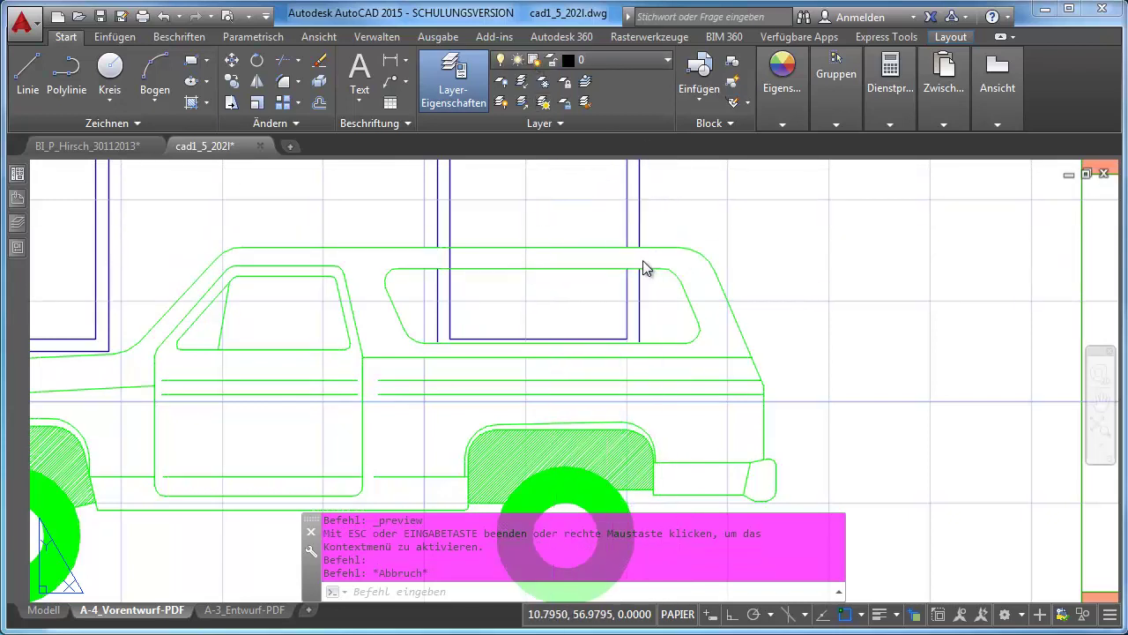
click(643, 268)
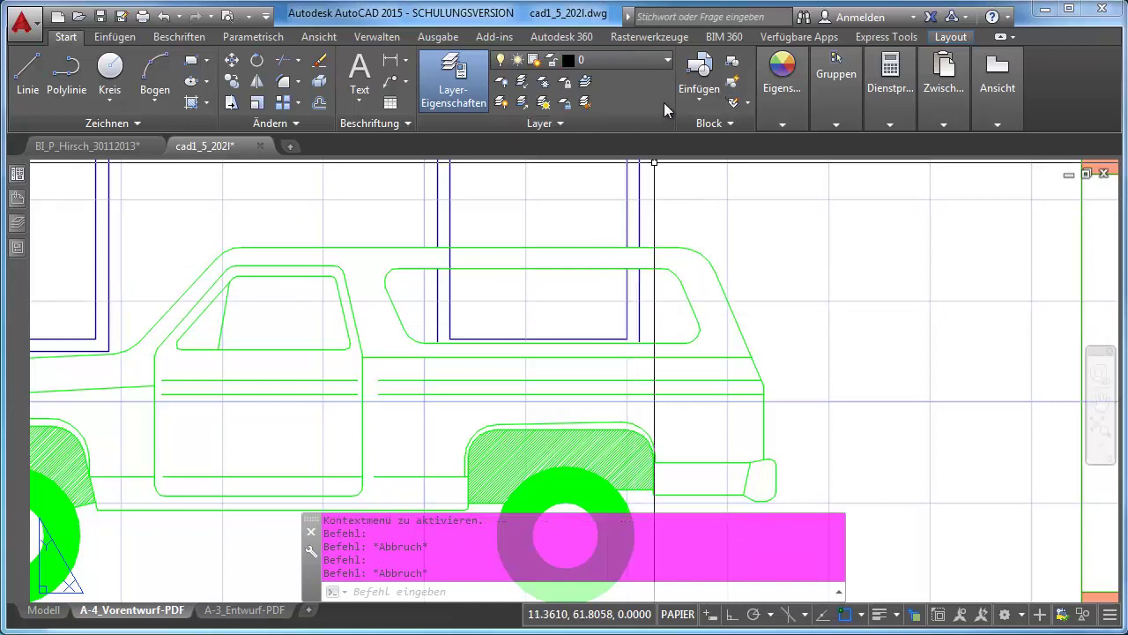
click(157, 121)
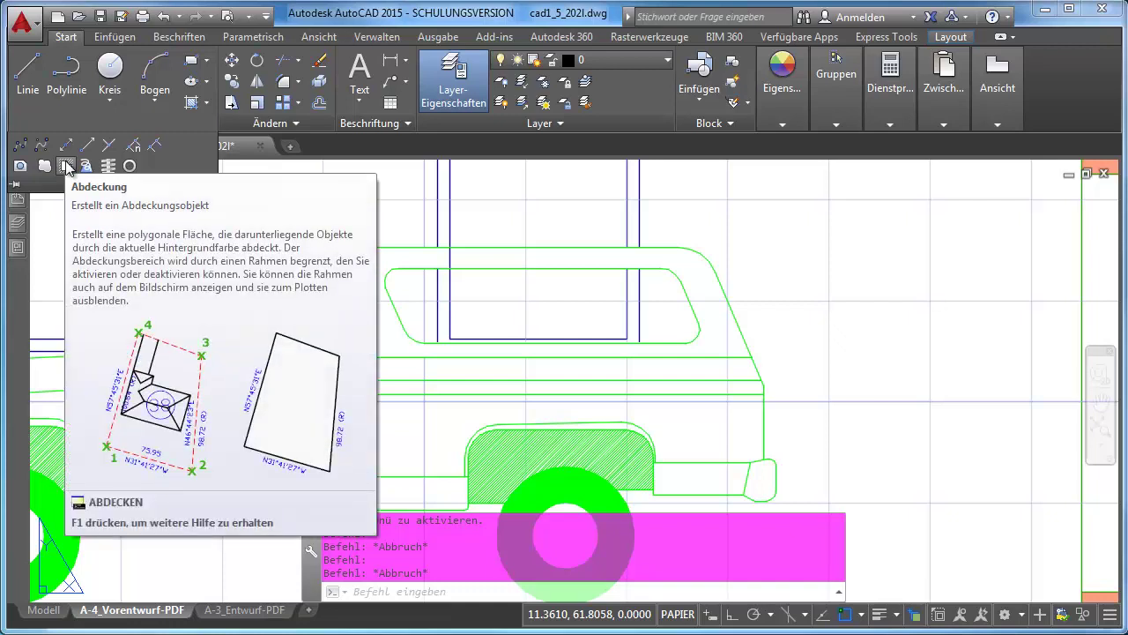
Step: Draw a small polygonal ABDECKEN wipeout above the car roof, undoing one misplaced point
click(67, 168)
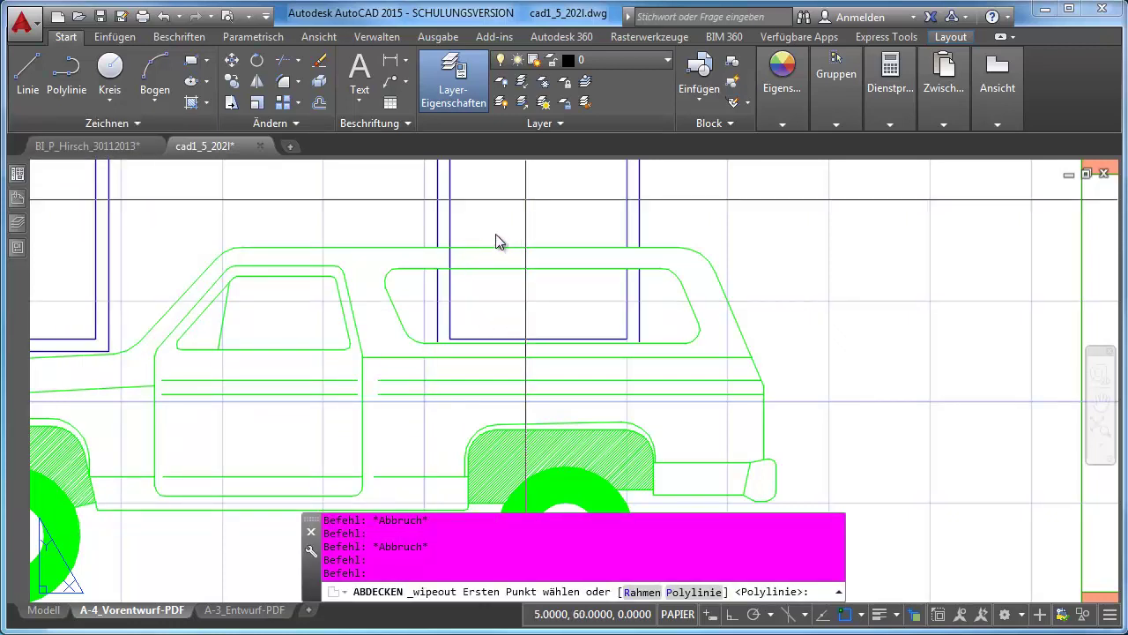
key(F9)
click(453, 231)
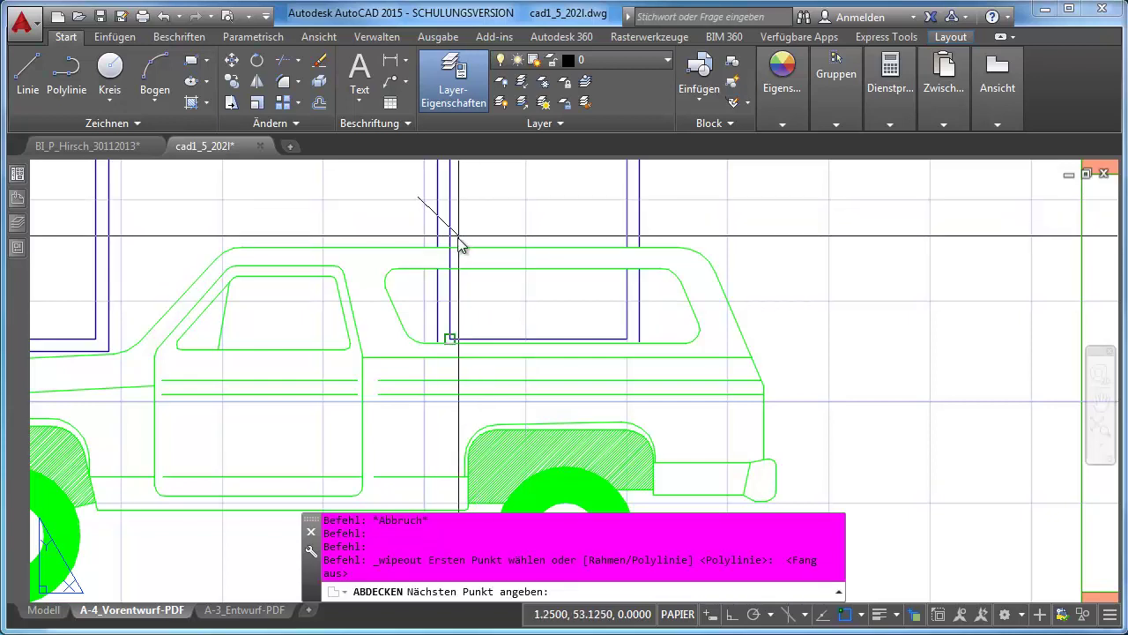
click(418, 232)
click(675, 246)
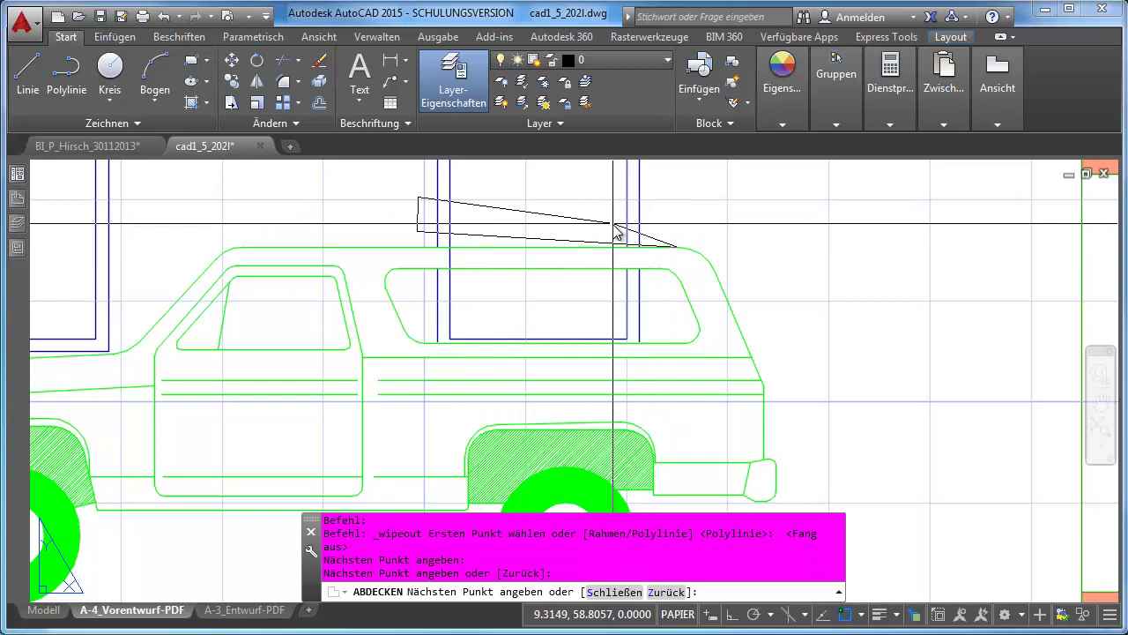
click(663, 593)
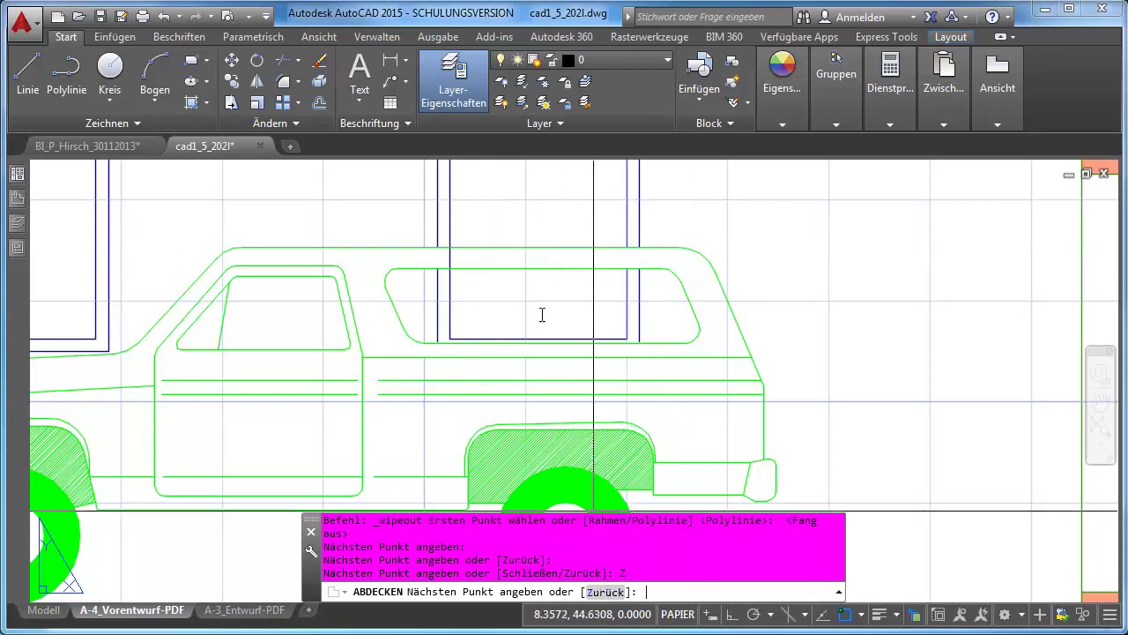
click(846, 614)
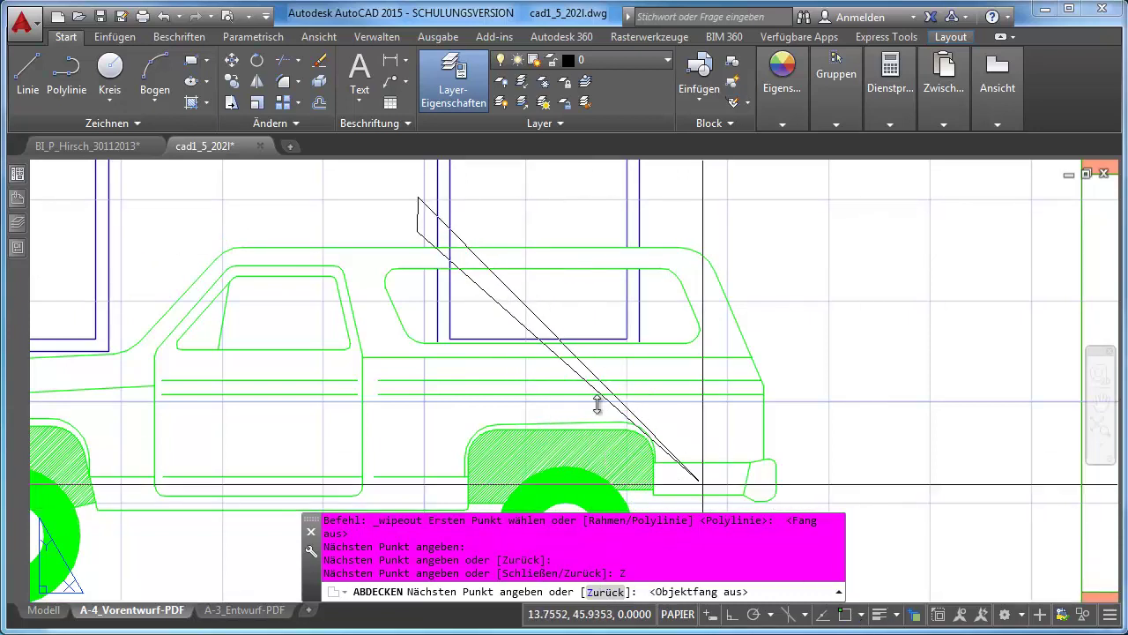
click(474, 231)
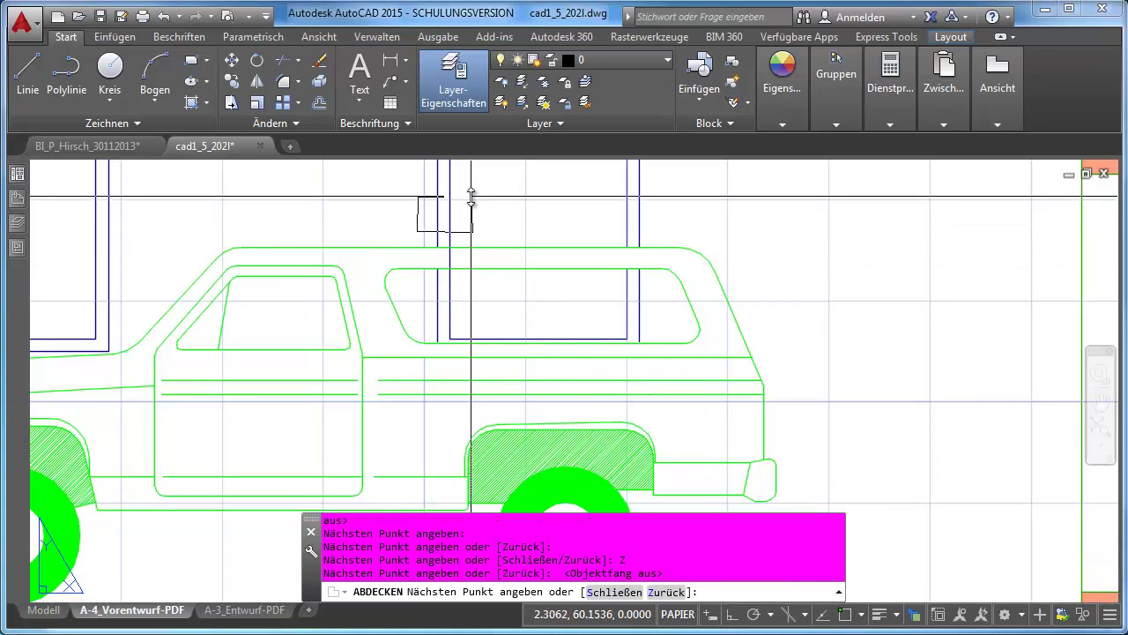
click(472, 197)
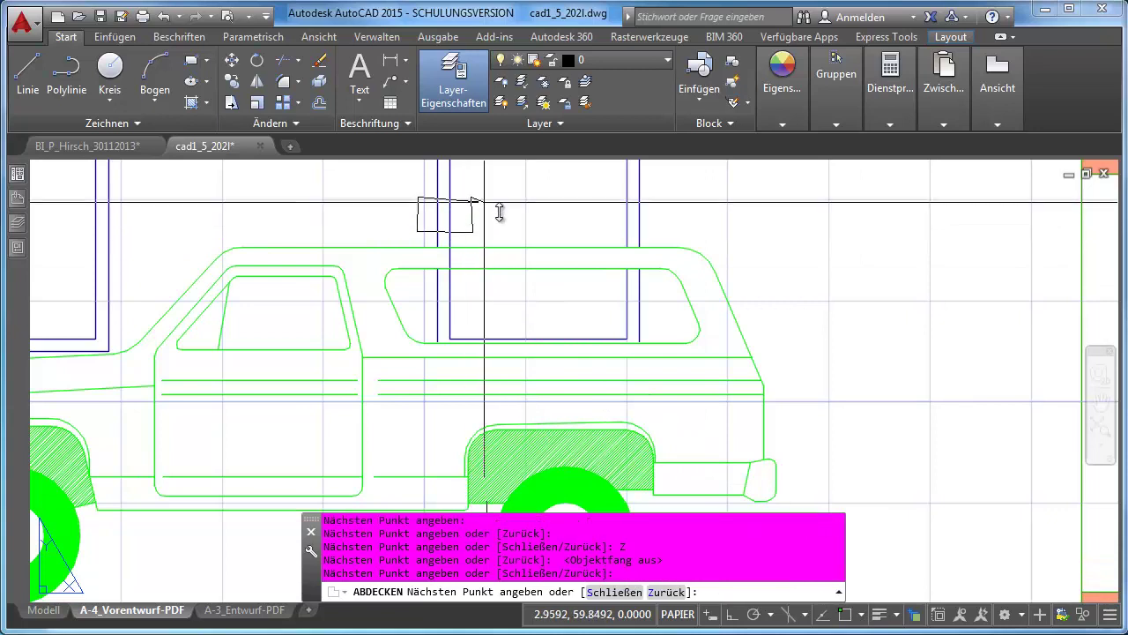
click(615, 593)
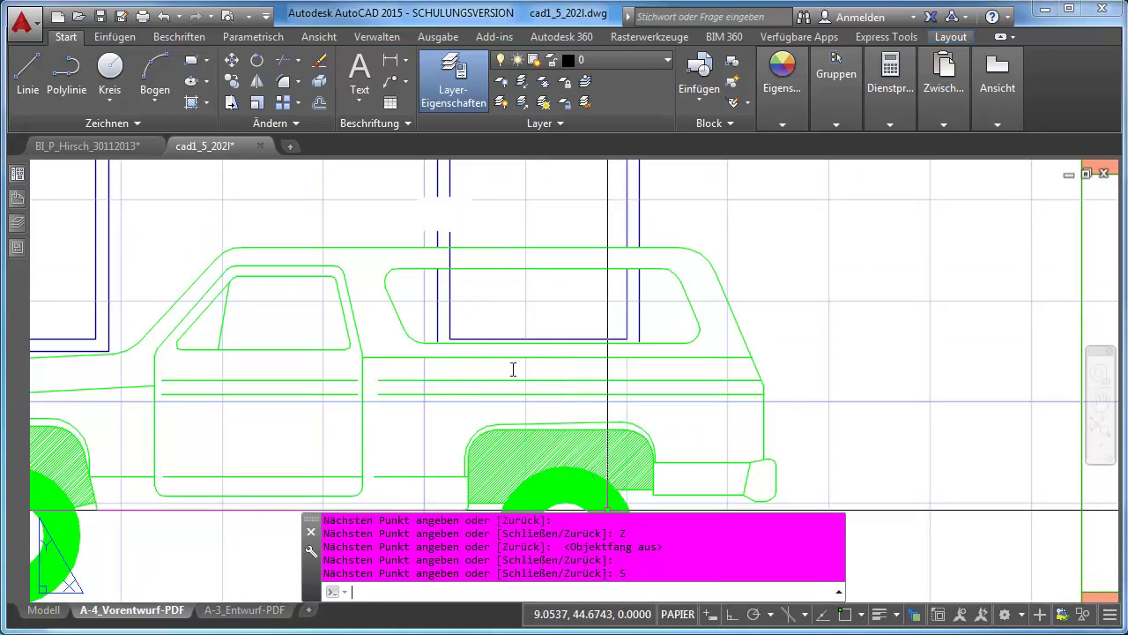
Step: Check the new wipeout zoomed in within the sheet's plot preview
click(227, 15)
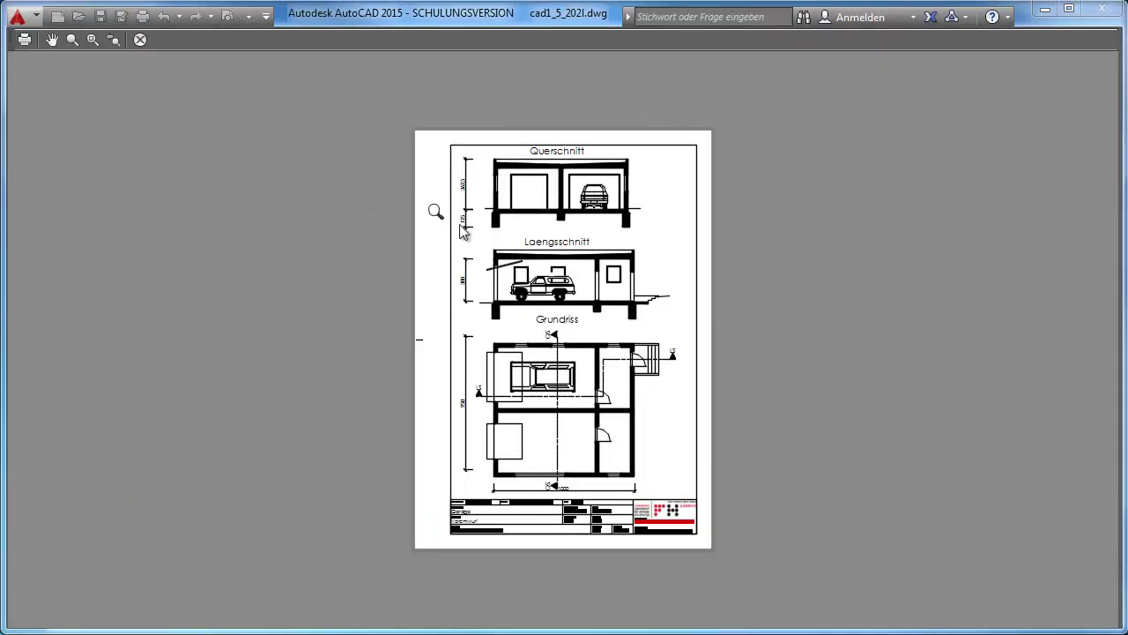
scroll(548, 274, up, 5)
scroll(579, 280, up, 2)
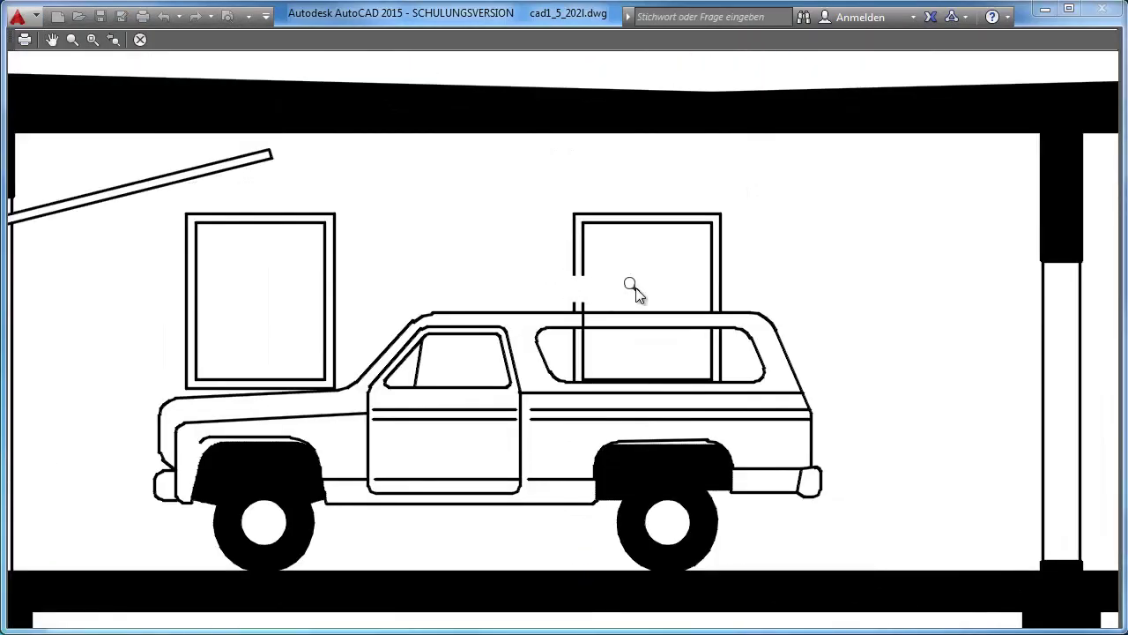
key(Escape)
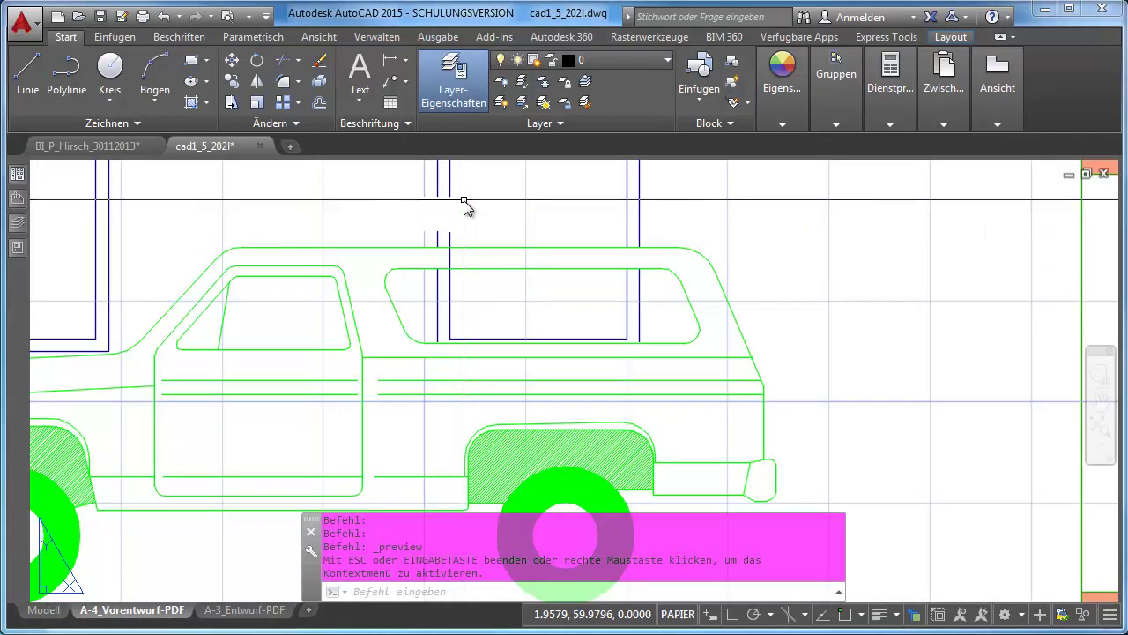
Step: Erase the wipeout frame above the car and zoom in closer
click(467, 196)
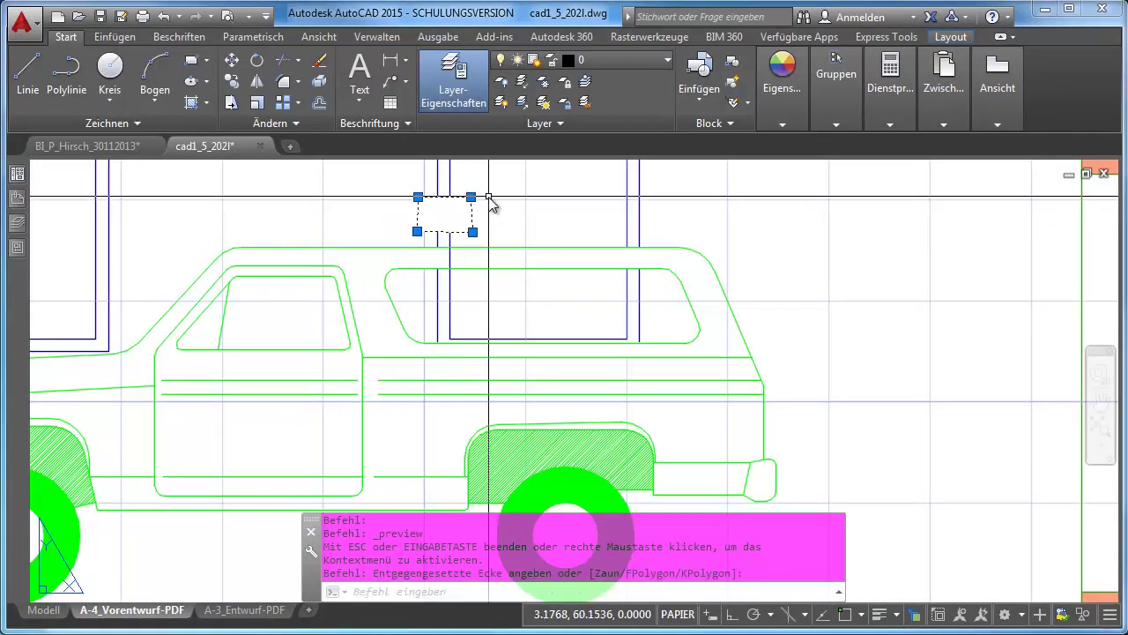
key(Delete)
scroll(476, 264, up, 1)
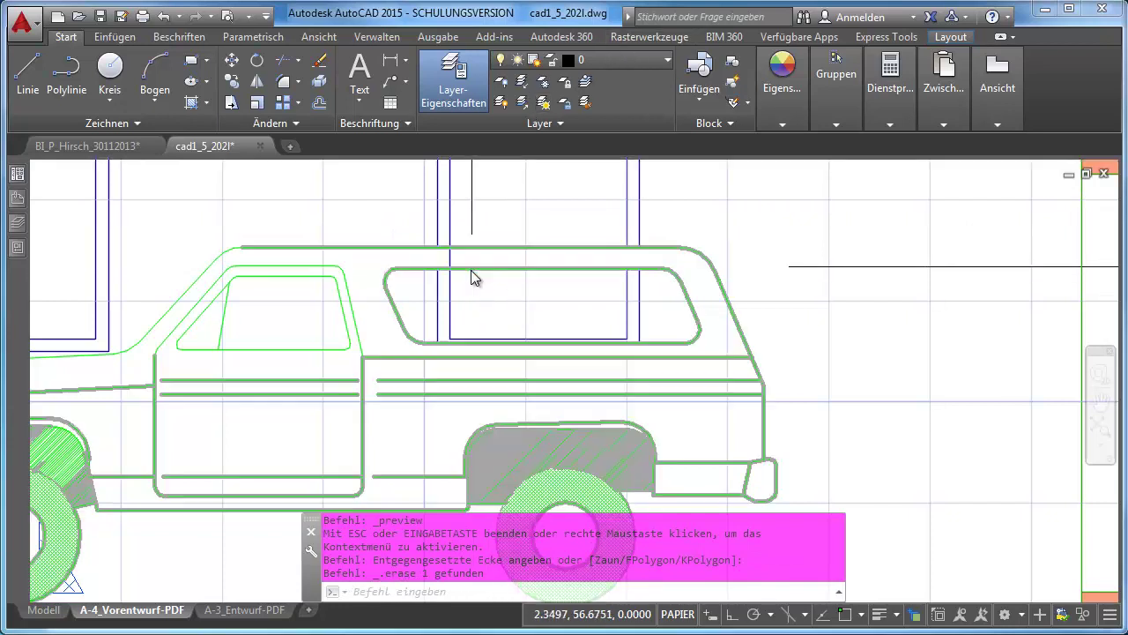
scroll(449, 260, up, 2)
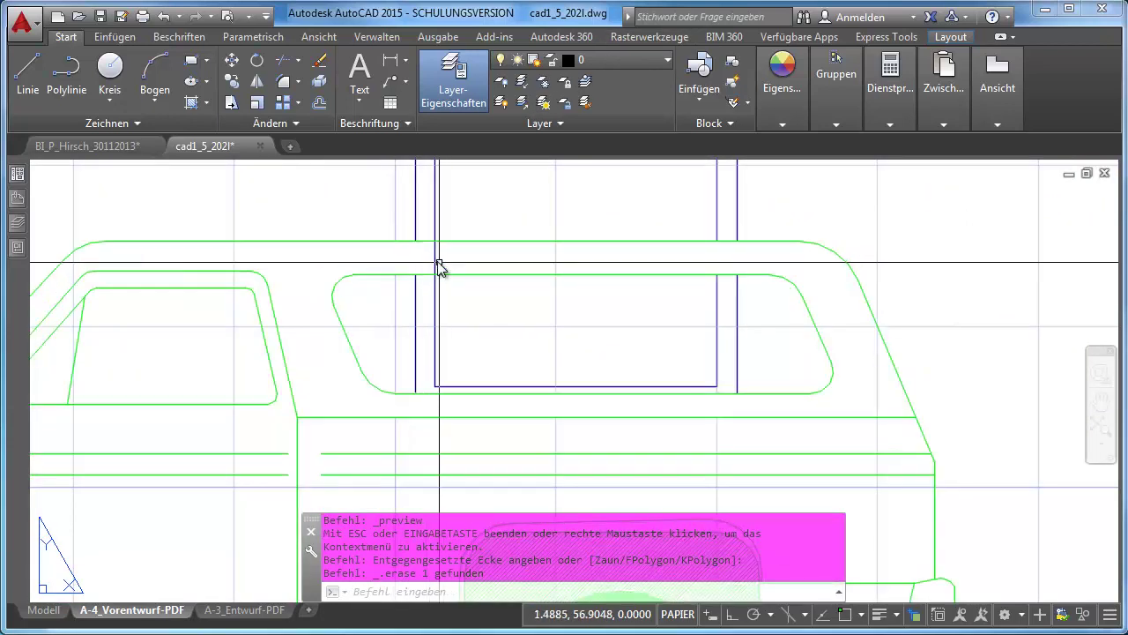
Step: Select the small wipeout and stretch its lower-right grip onto the car's roof line
click(436, 260)
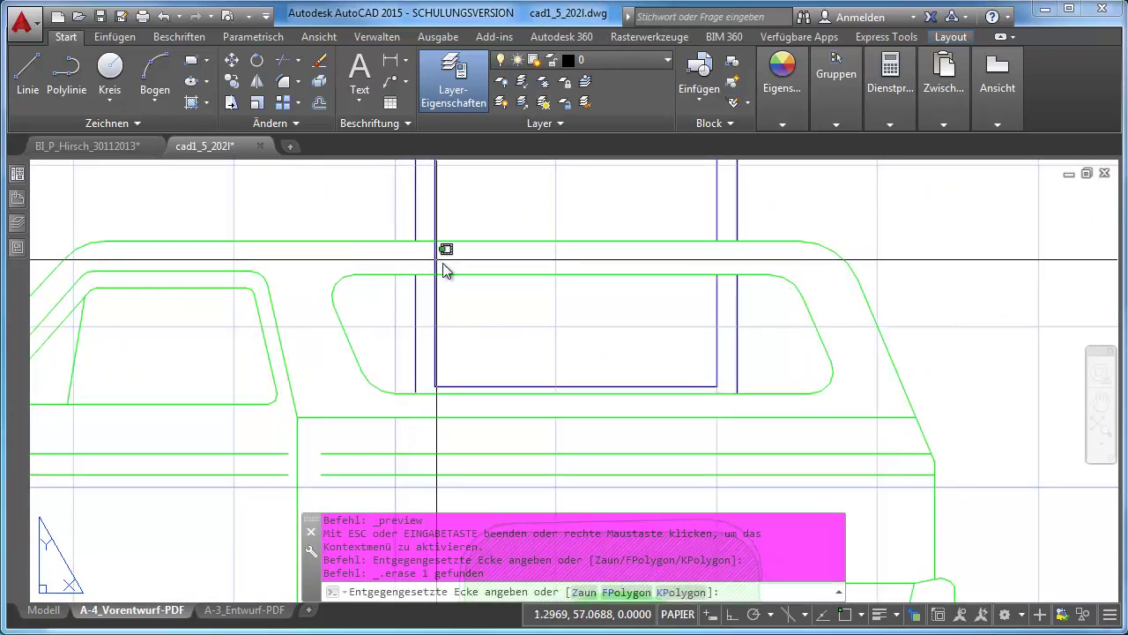
click(379, 256)
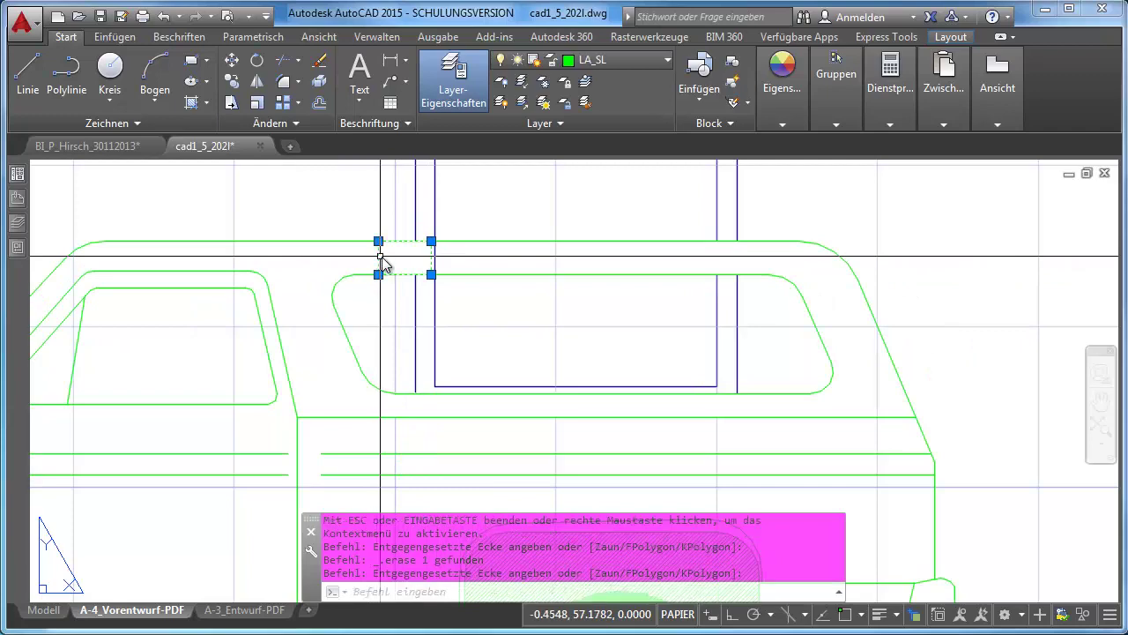
click(432, 275)
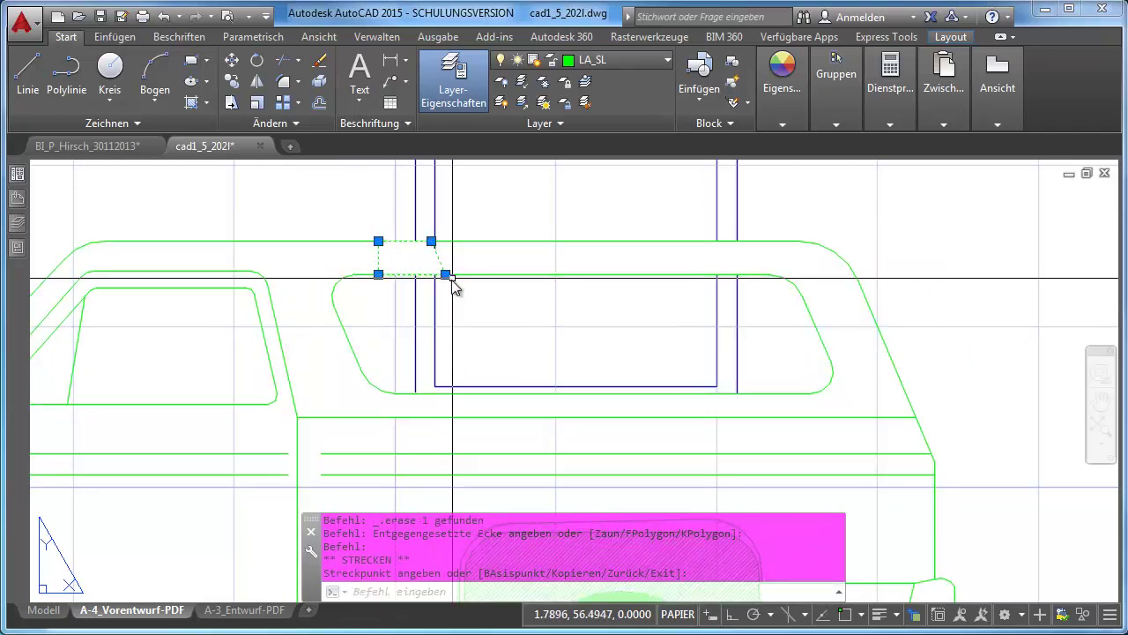
click(451, 280)
click(448, 277)
scroll(441, 281, up, 5)
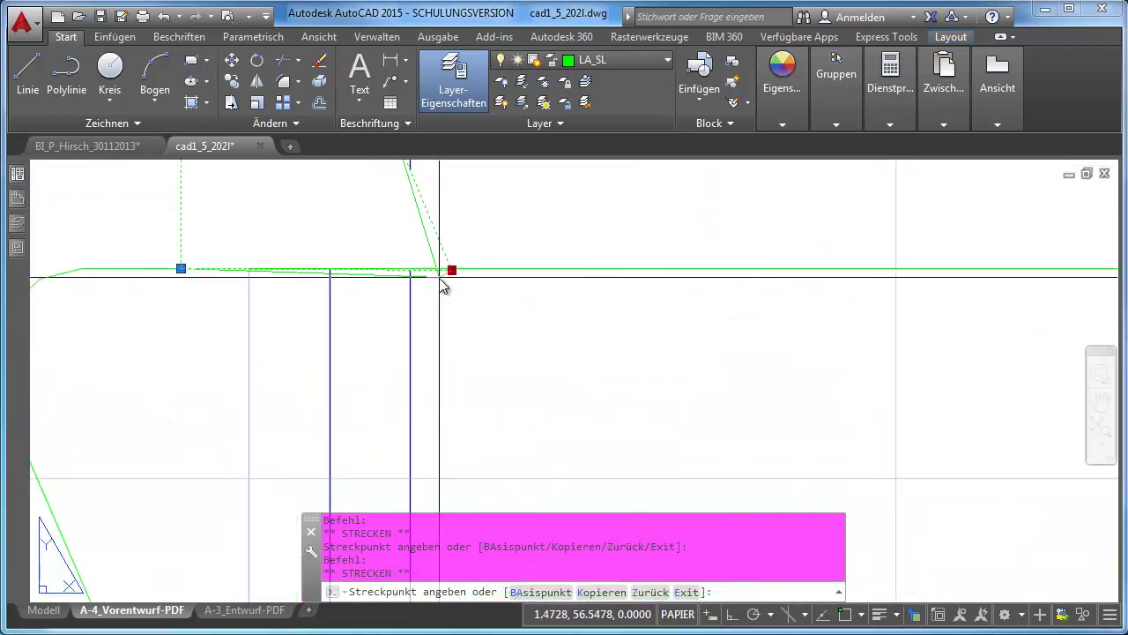
scroll(443, 284, up, 2)
click(403, 264)
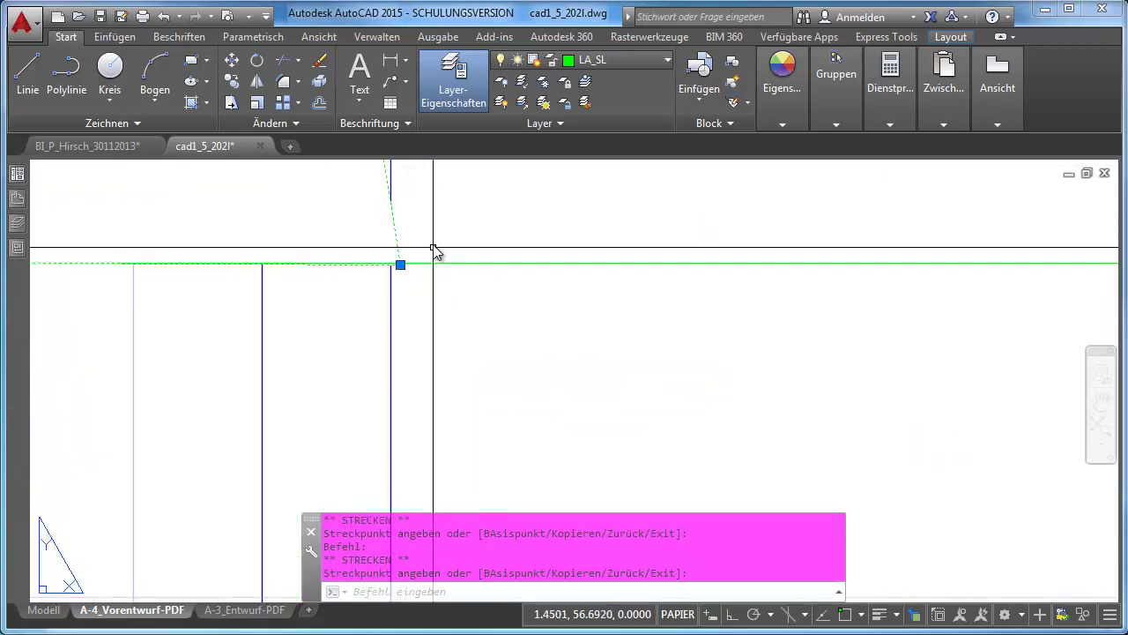
scroll(435, 252, down, 4)
scroll(442, 370, up, 4)
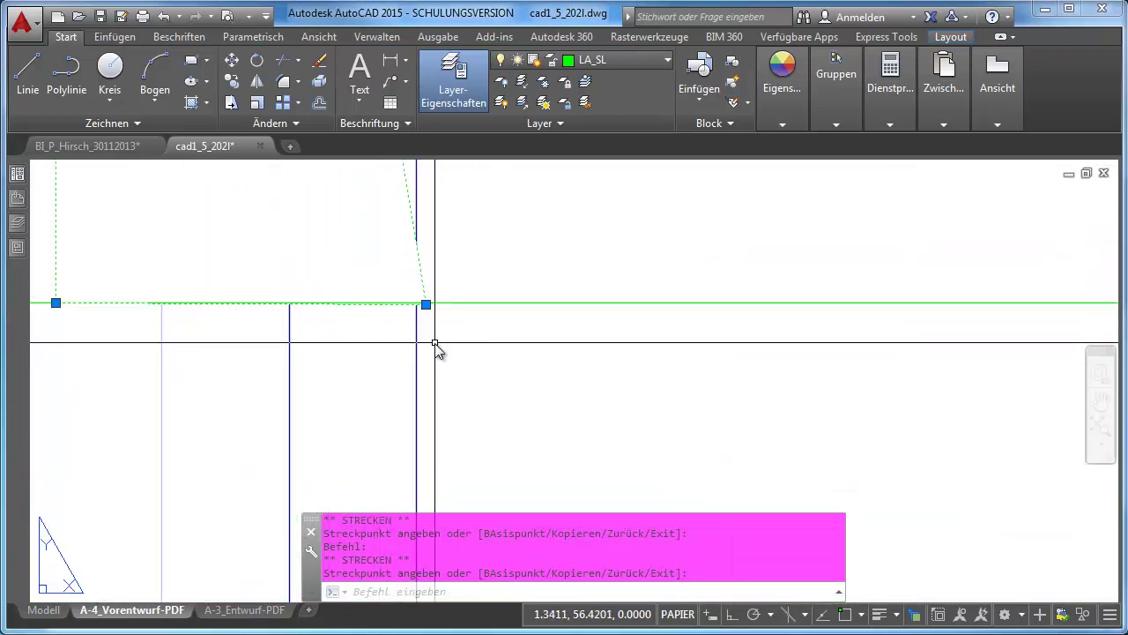
click(426, 304)
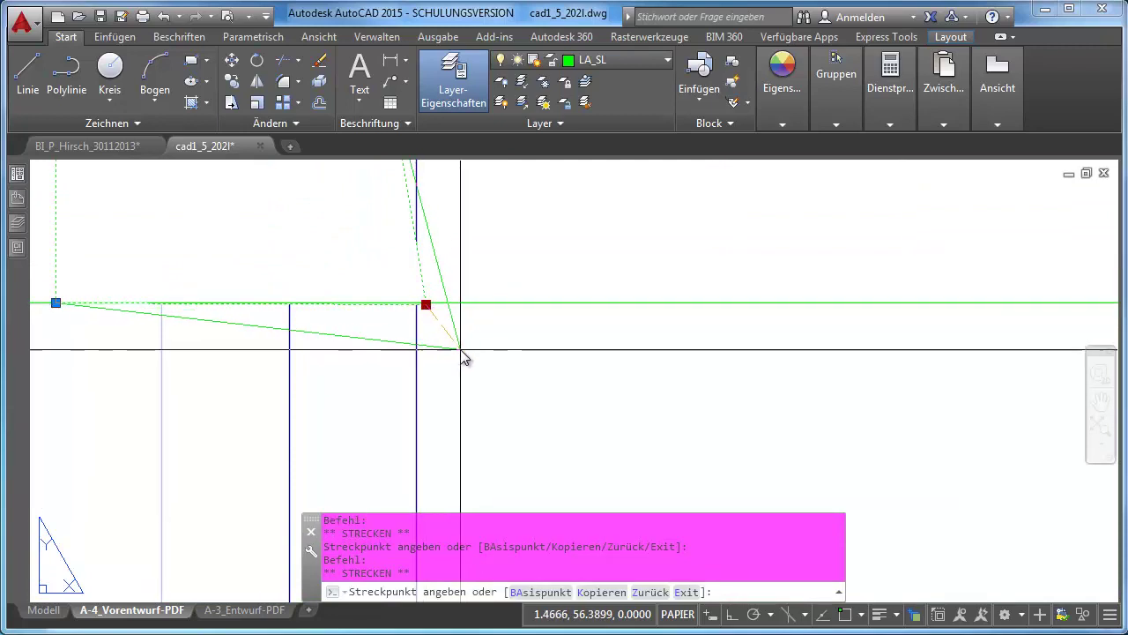
Step: Fix the stretched wipeout corner at the left corner's height using the .Y point filter
shift+right_click(450, 343)
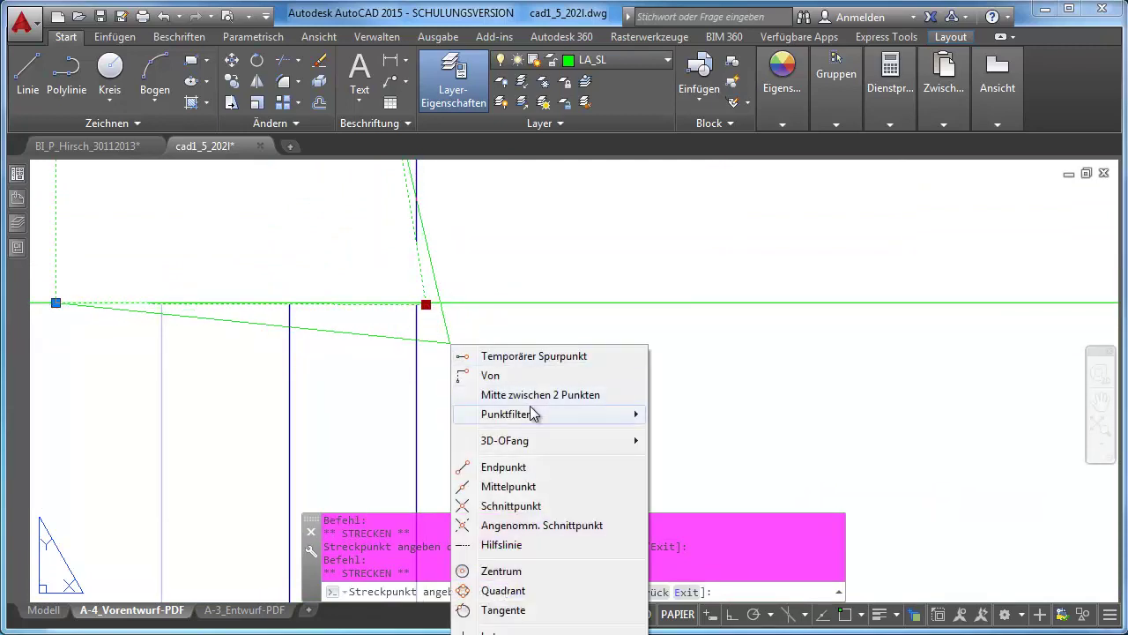
mouse_move(506, 413)
click(680, 433)
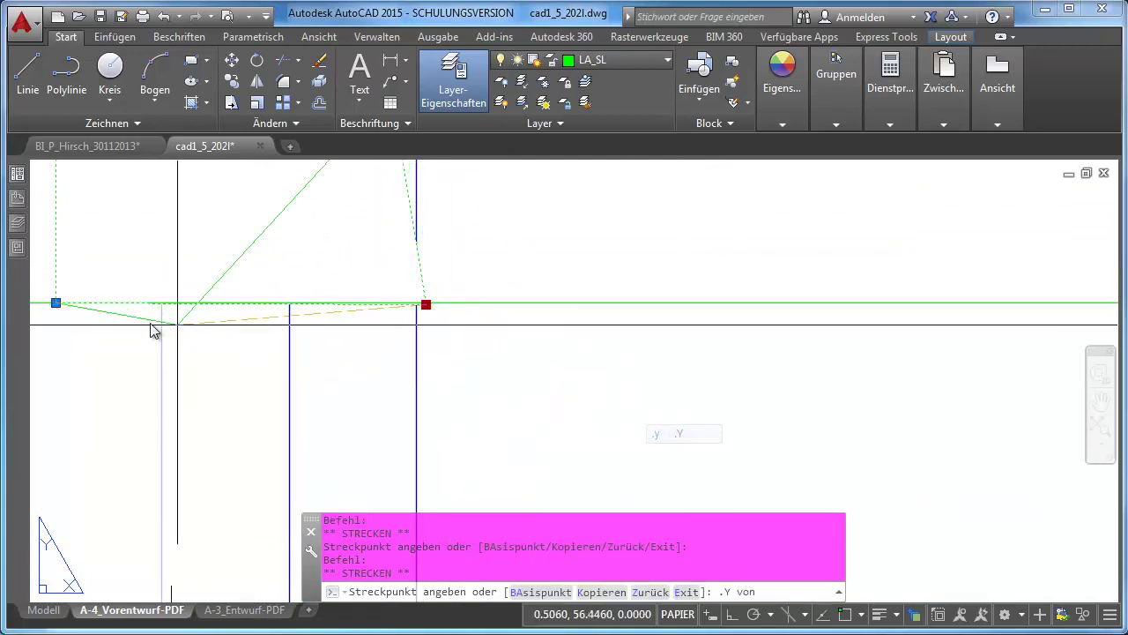
click(56, 302)
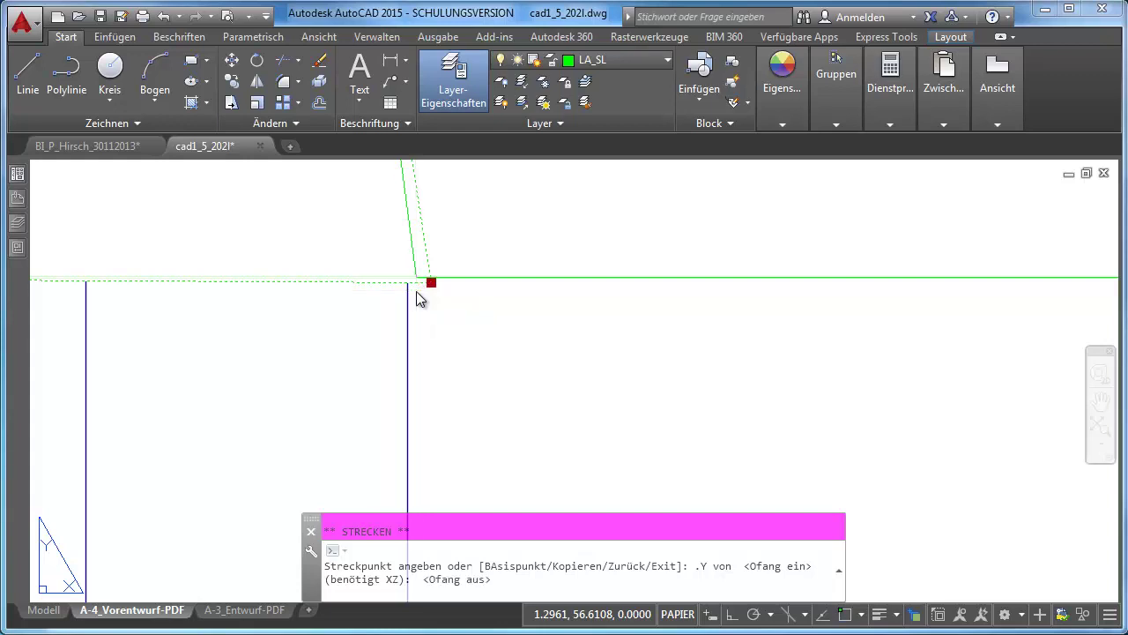
click(415, 282)
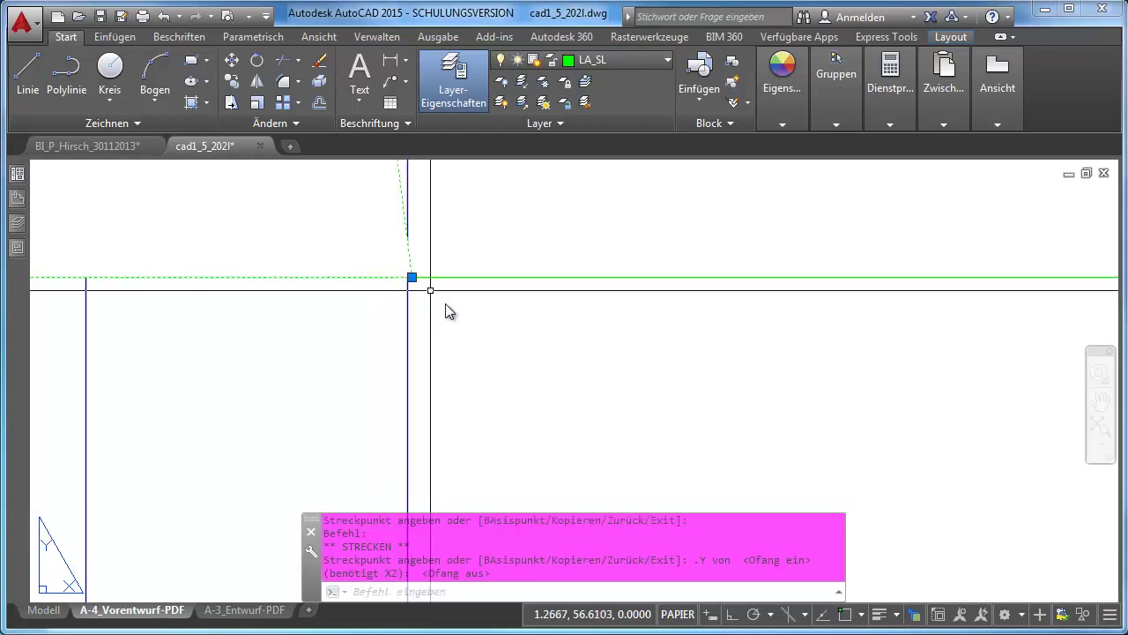
Step: Stretch the top-right grip with the .Y filter so it sits directly above the bottom-right corner
mouse_move(458, 287)
middle_down()
mouse_move(461, 241)
mouse_move(479, 426)
mouse_move(494, 430)
middle_up()
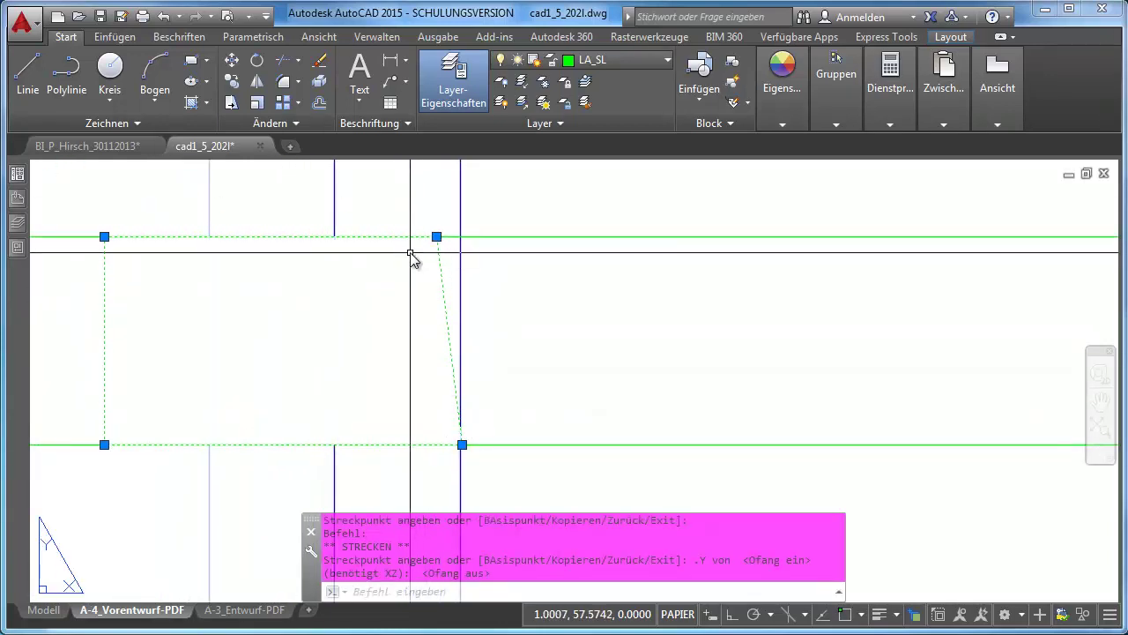
click(436, 236)
shift+right_click(534, 202)
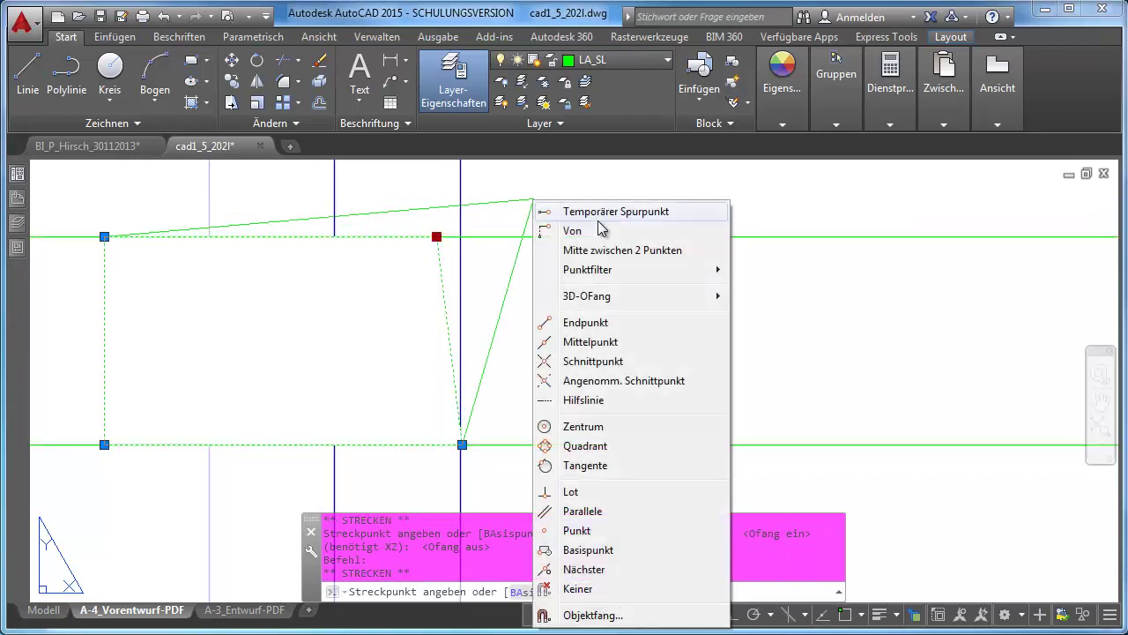
mouse_move(588, 270)
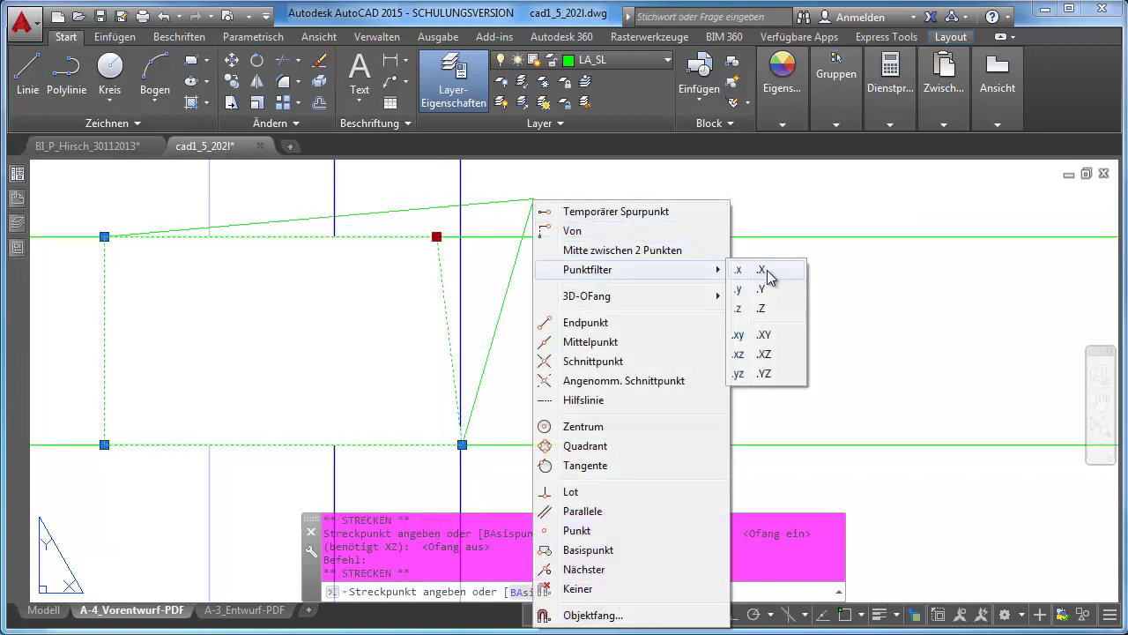
click(764, 288)
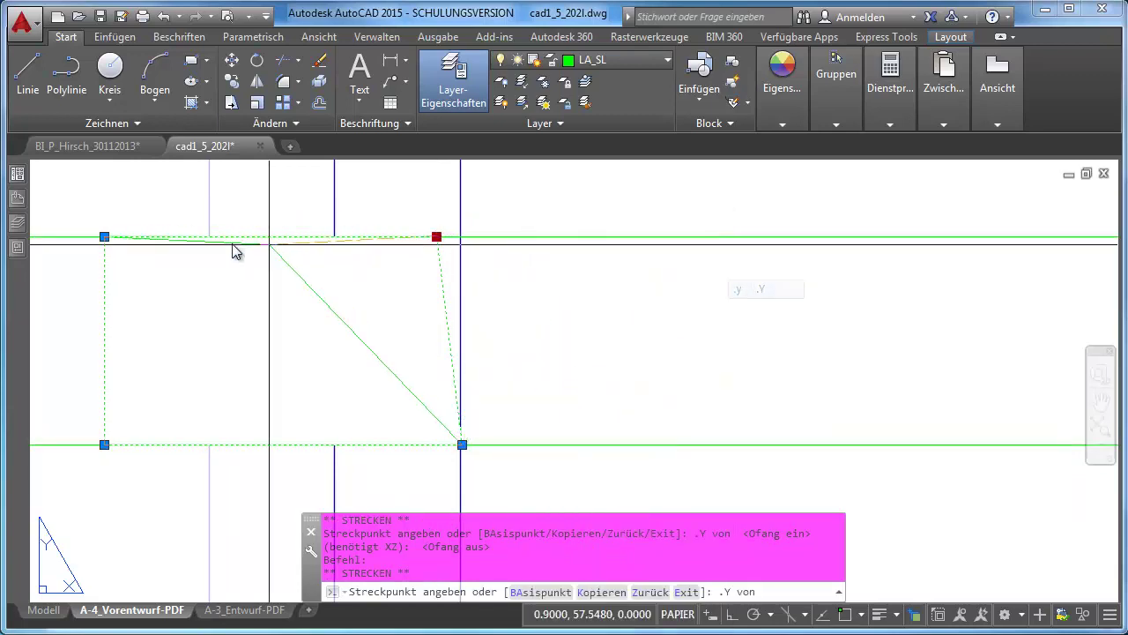
key(F3)
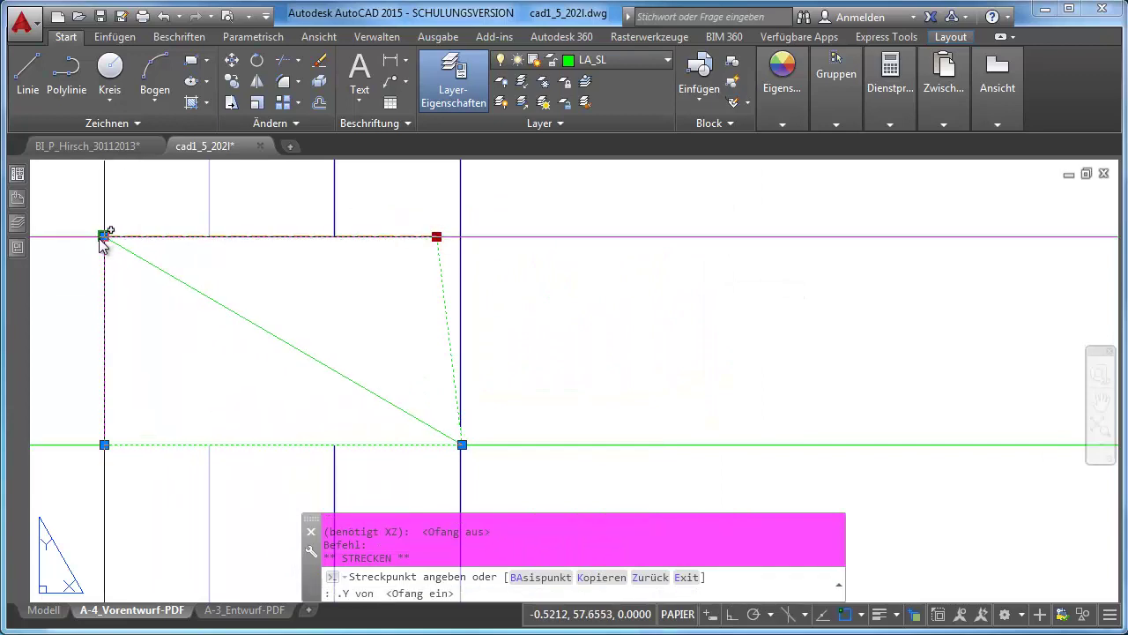
click(104, 236)
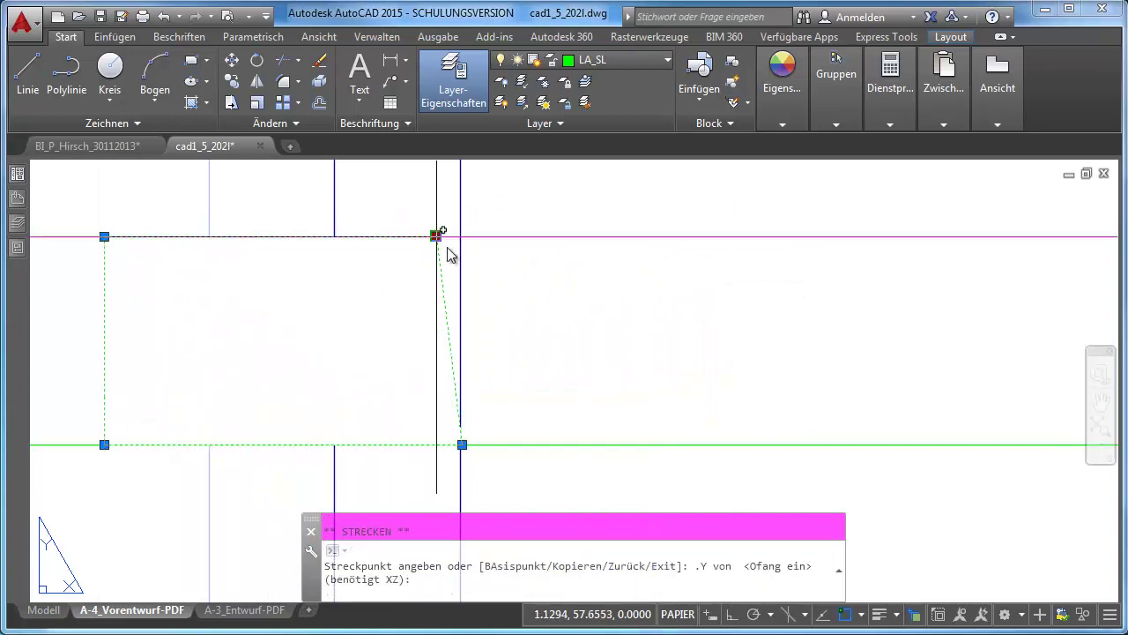
click(461, 444)
key(Escape)
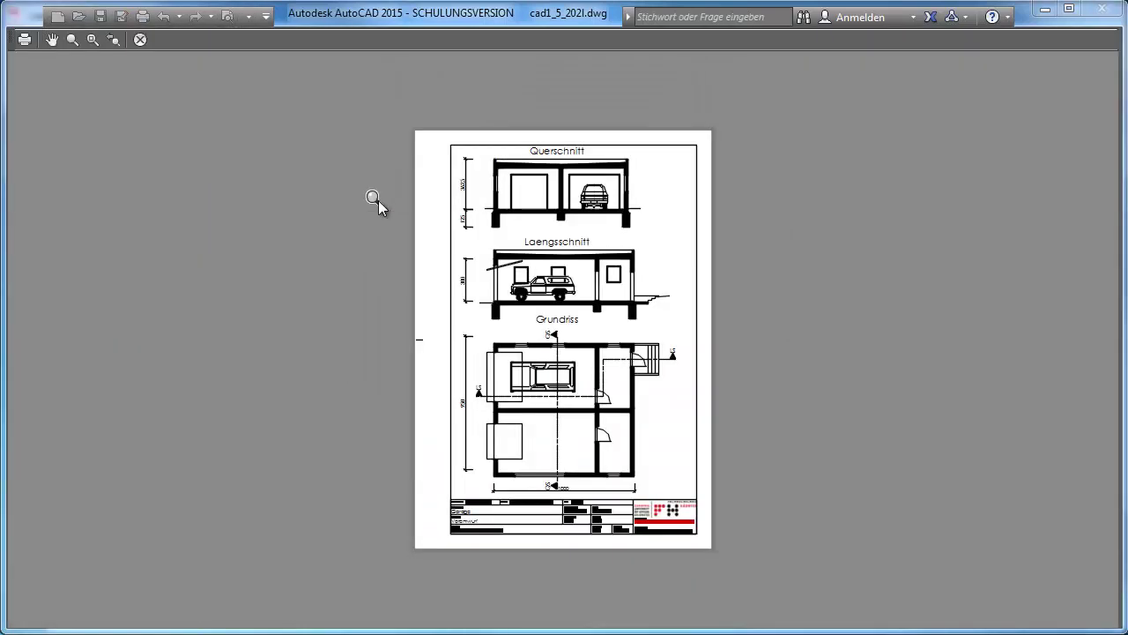
scroll(558, 284, up, 3)
drag(558, 284, 437, 189)
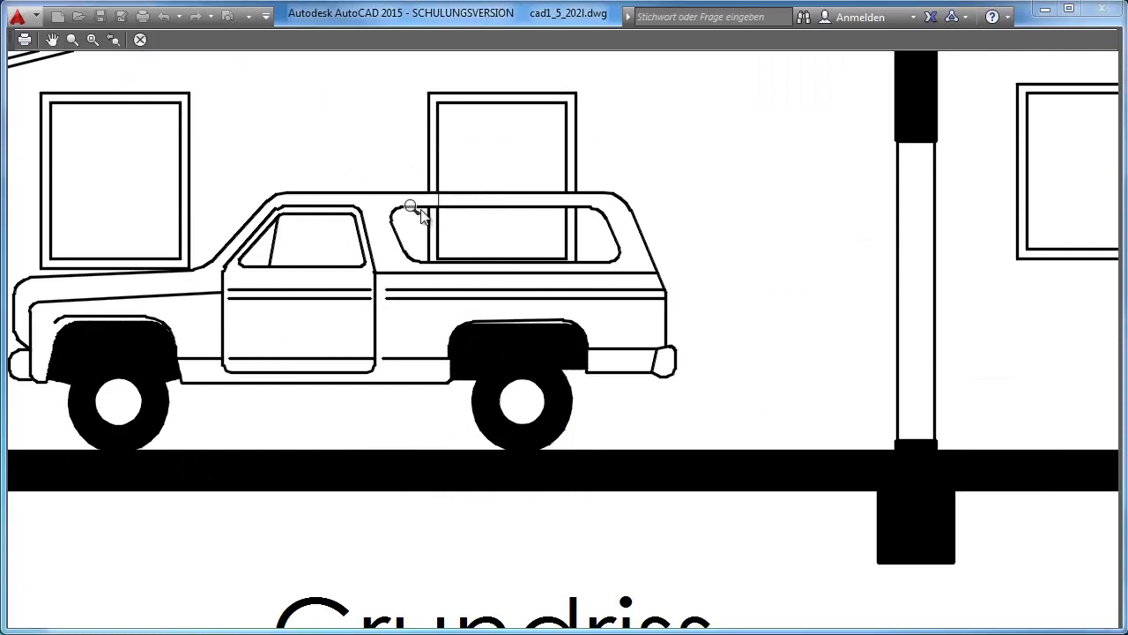
click(137, 40)
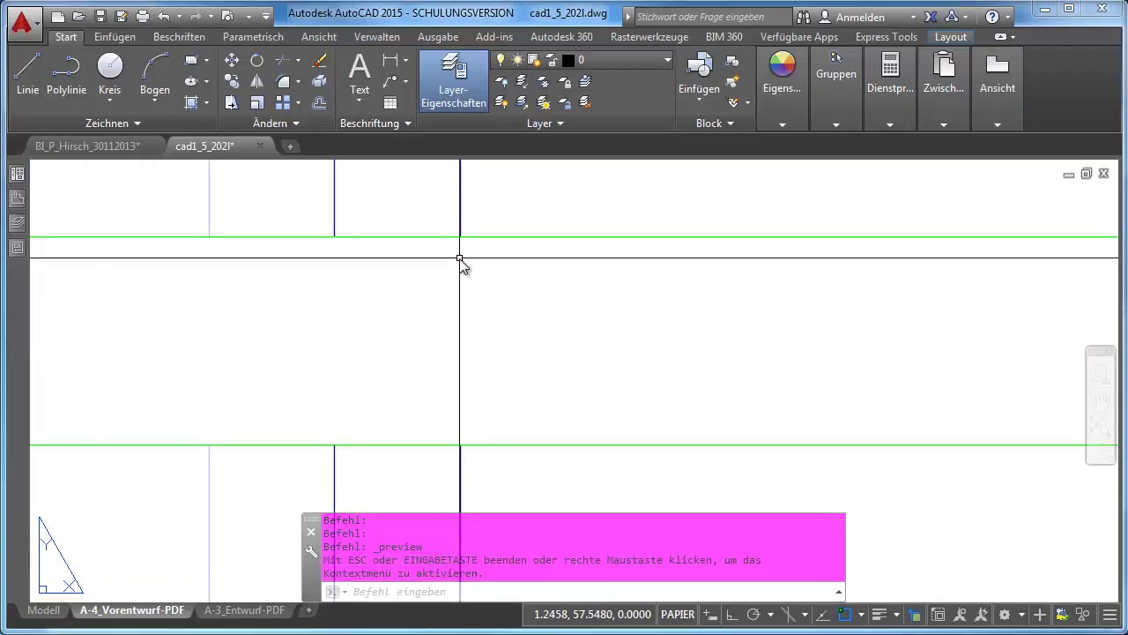
Step: Move the wipeout's bottom-right corner slightly right with OSNAP off and ORTHO on
click(459, 258)
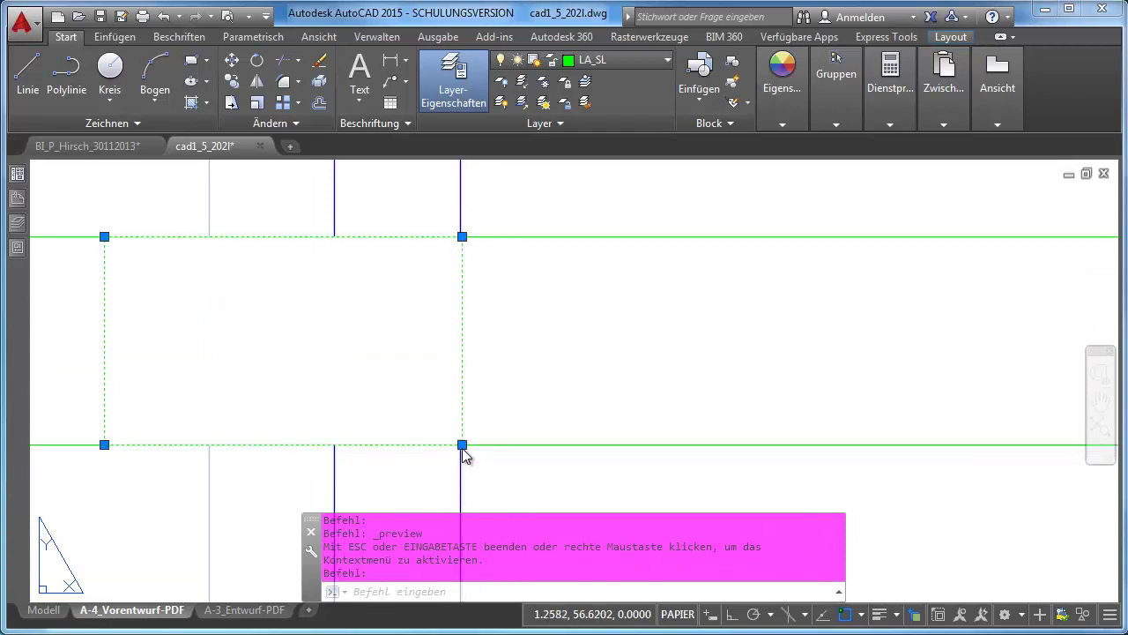
click(461, 445)
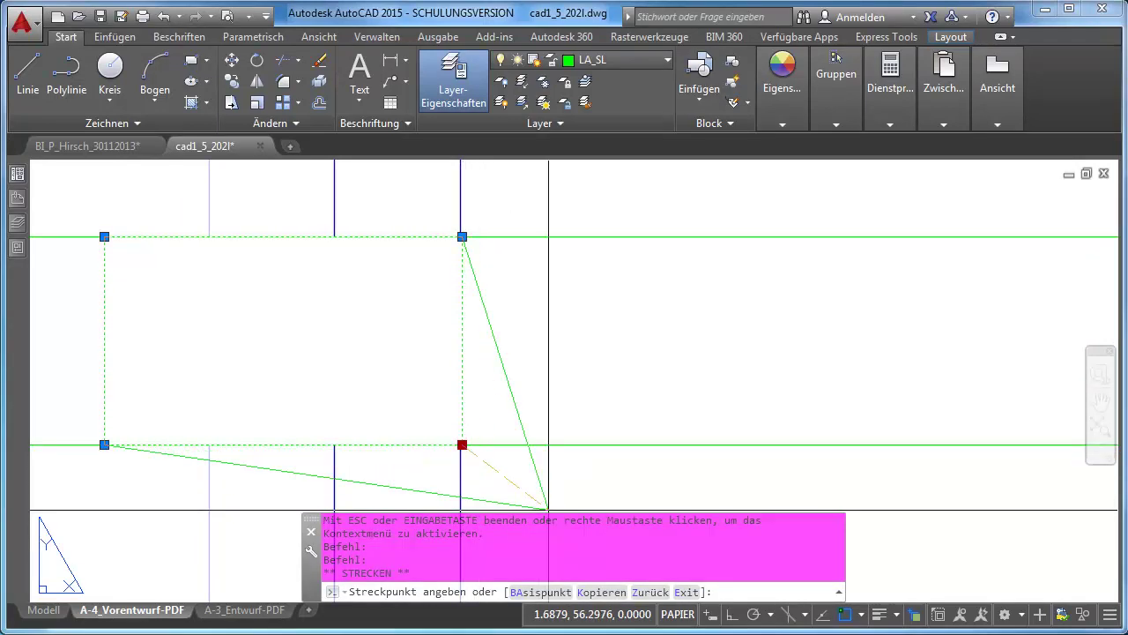
click(848, 615)
click(735, 615)
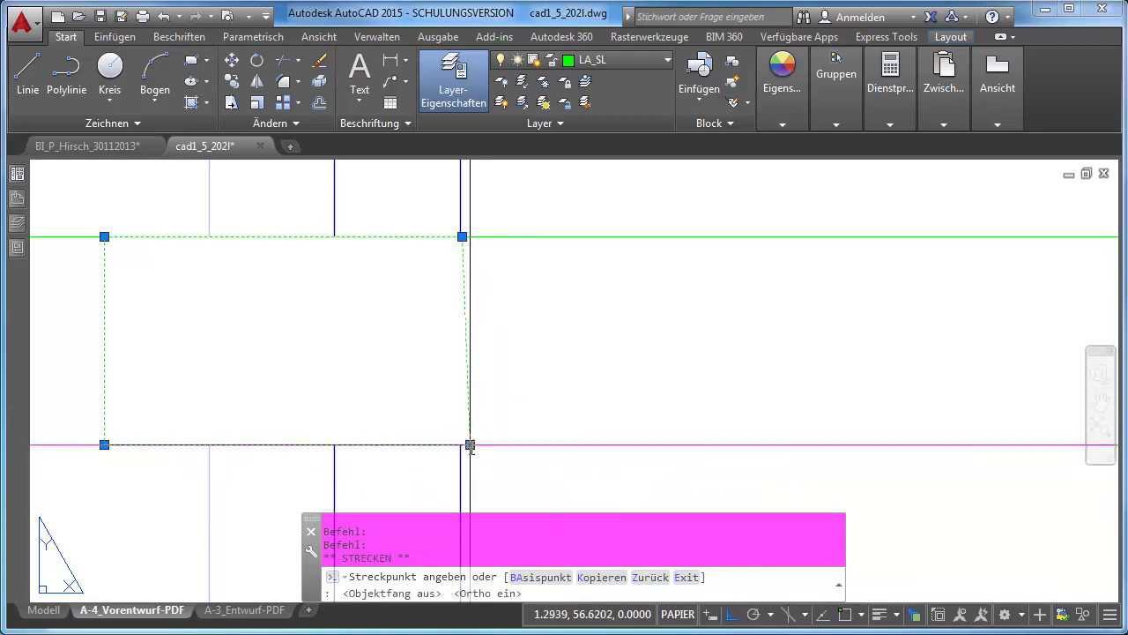
click(470, 445)
Step: Align the top-right corner above the bottom-right corner using the .X point filter
click(462, 237)
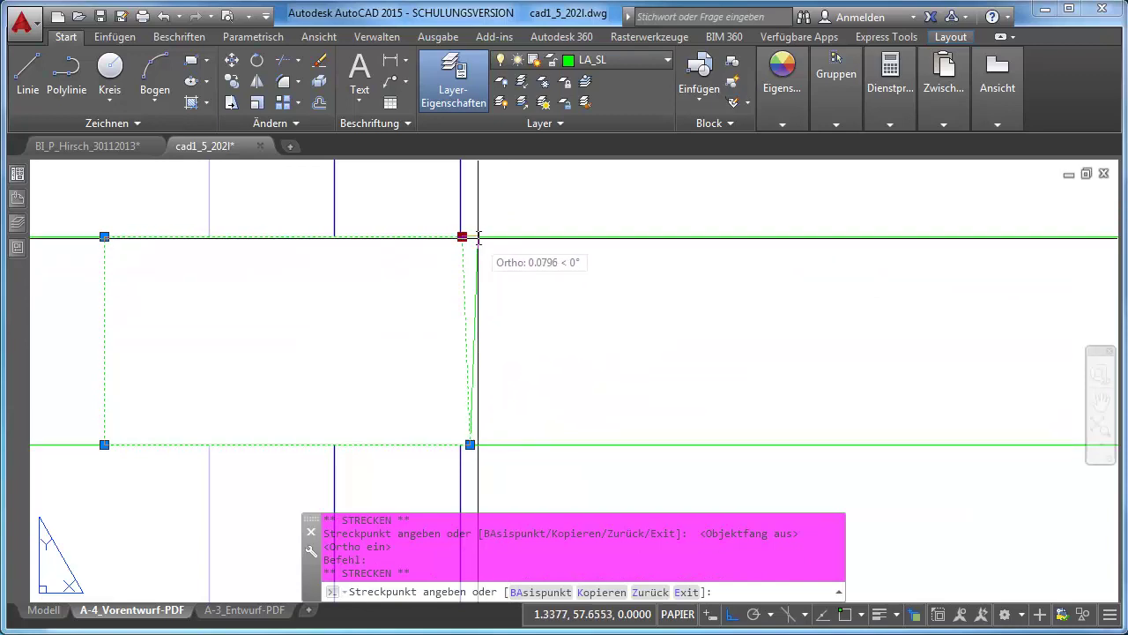
shift+right_click(491, 253)
mouse_move(599, 325)
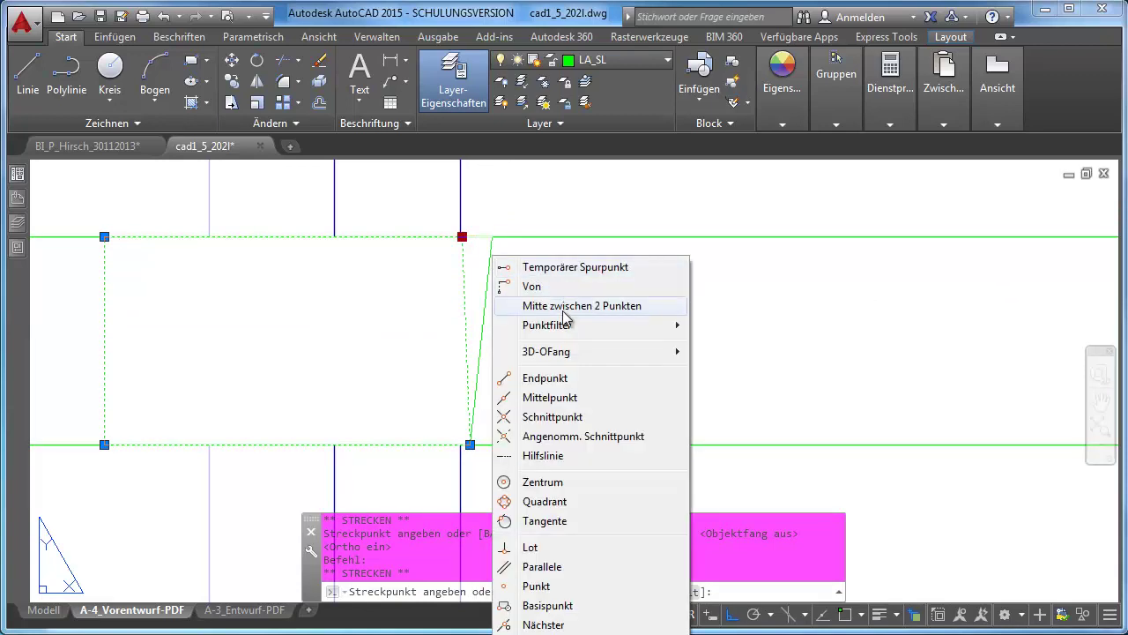
click(721, 325)
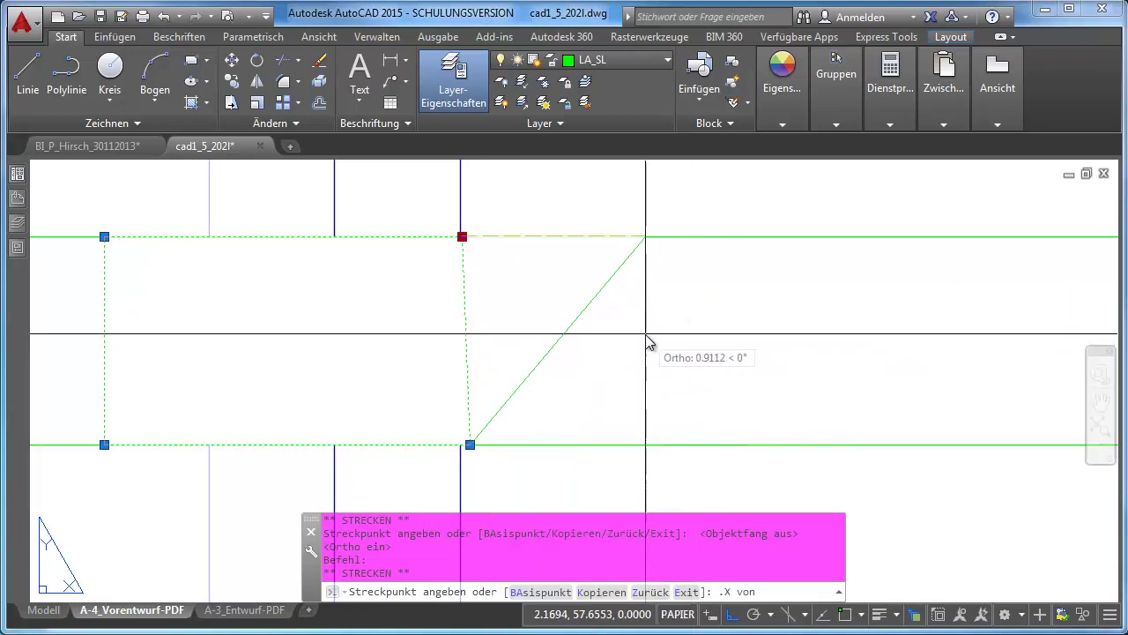
key(F3)
click(470, 445)
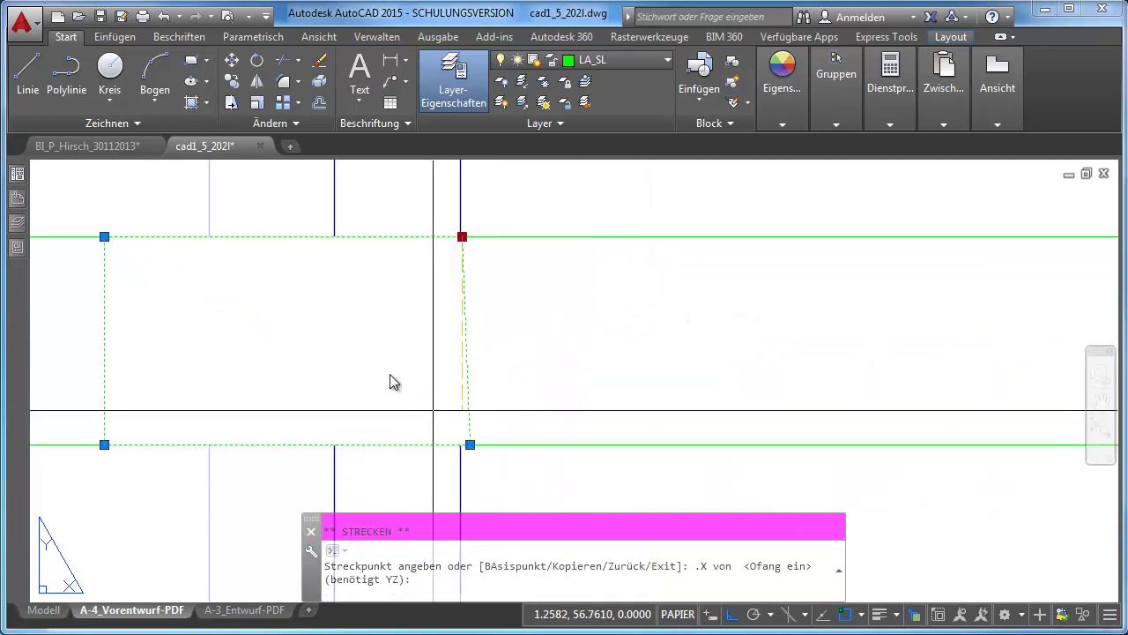
click(104, 236)
key(Escape)
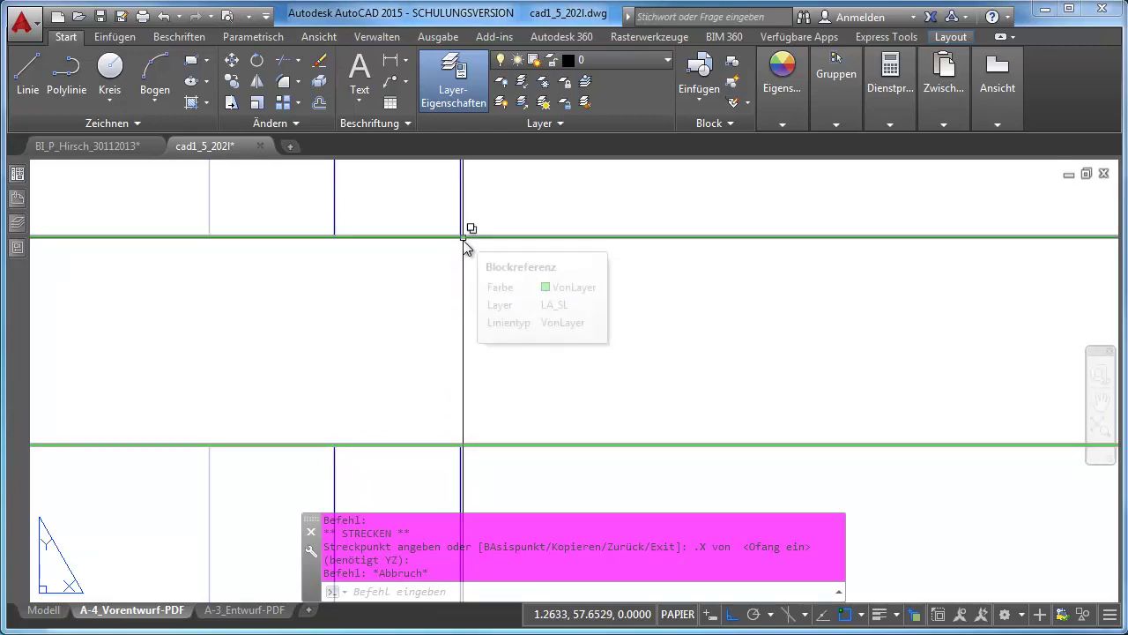
click(230, 16)
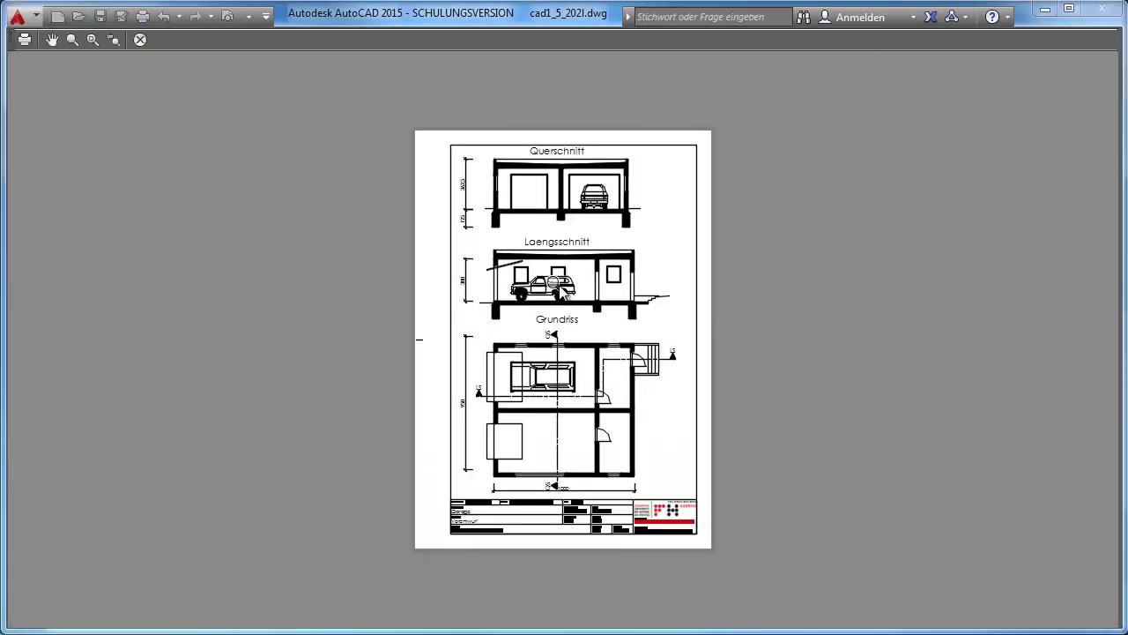
scroll(558, 283, up, 10)
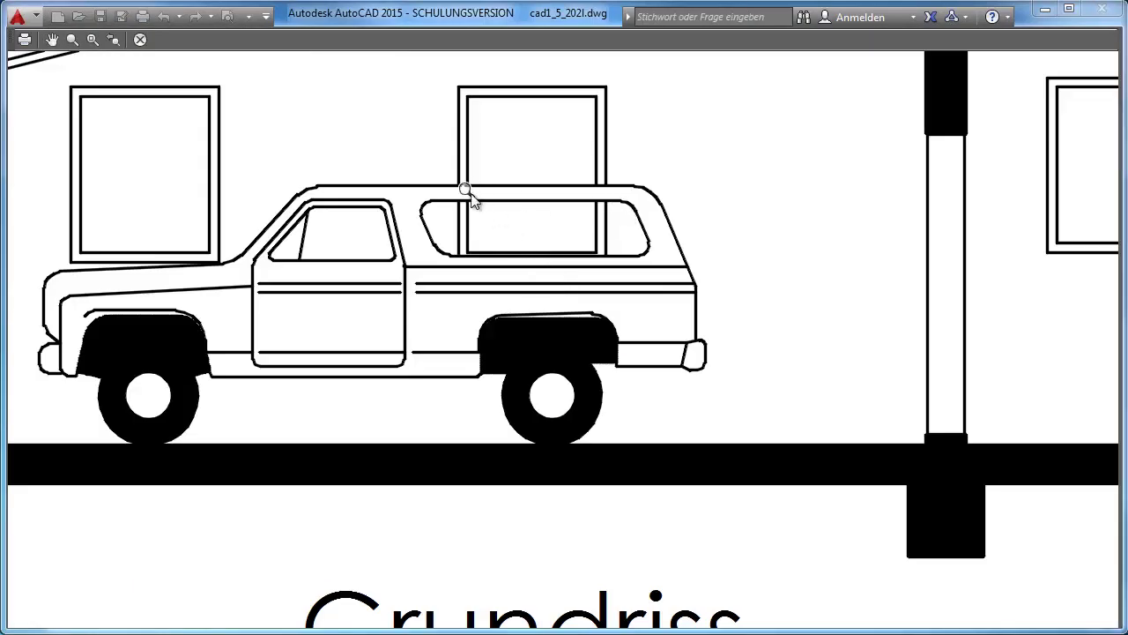
scroll(509, 290, down, 2)
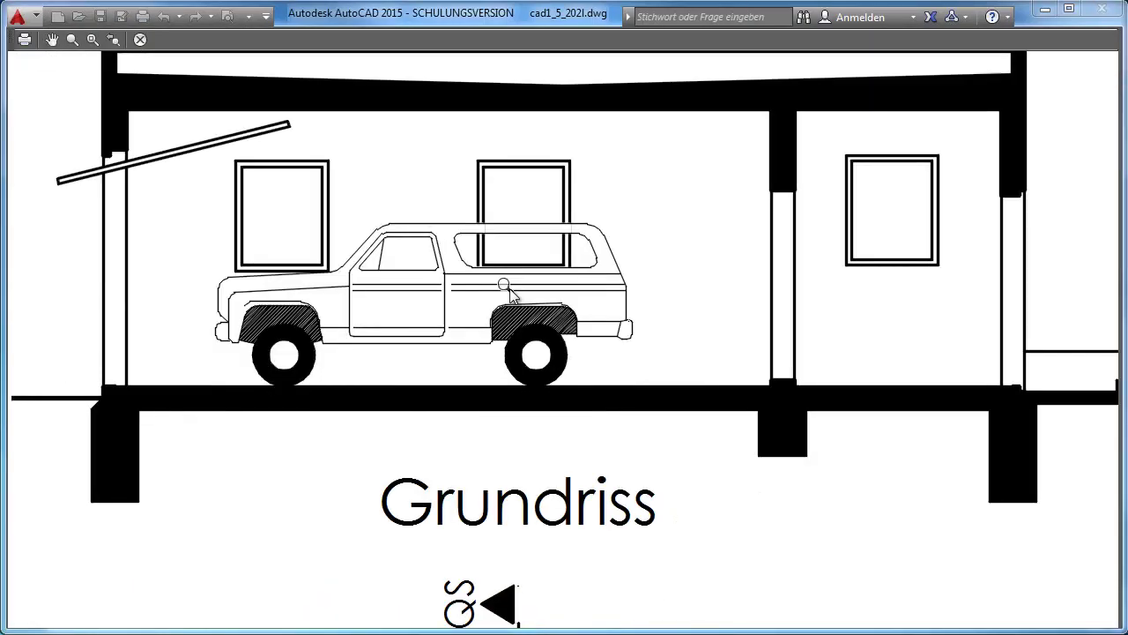
scroll(509, 290, down, 3)
scroll(509, 290, down, 3)
middle_drag(509, 392, 283, 116)
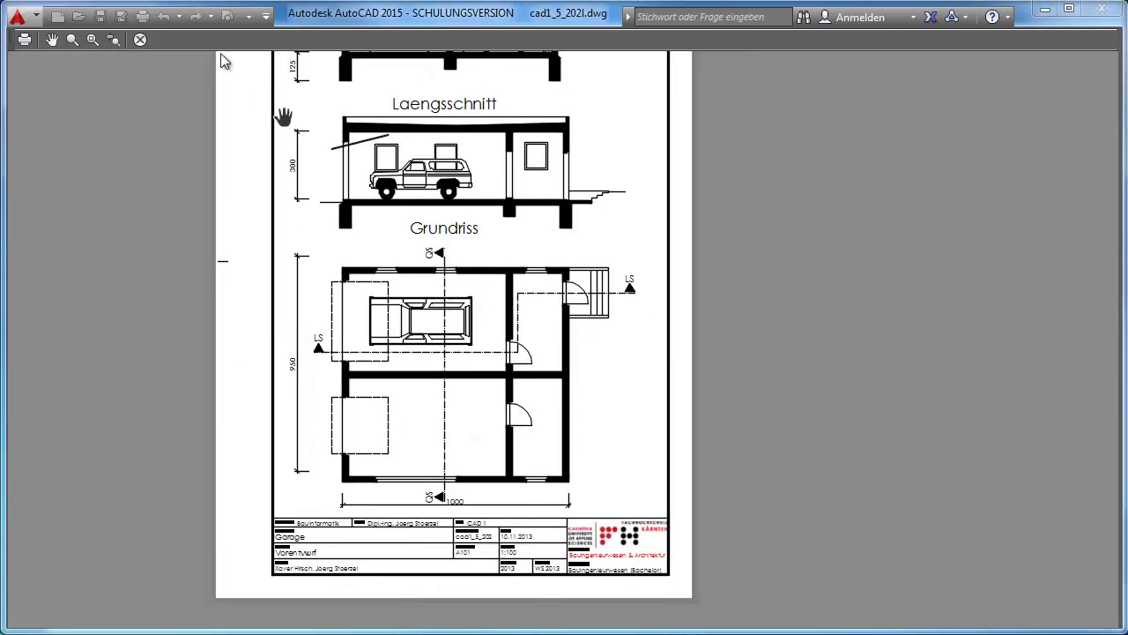
click(140, 41)
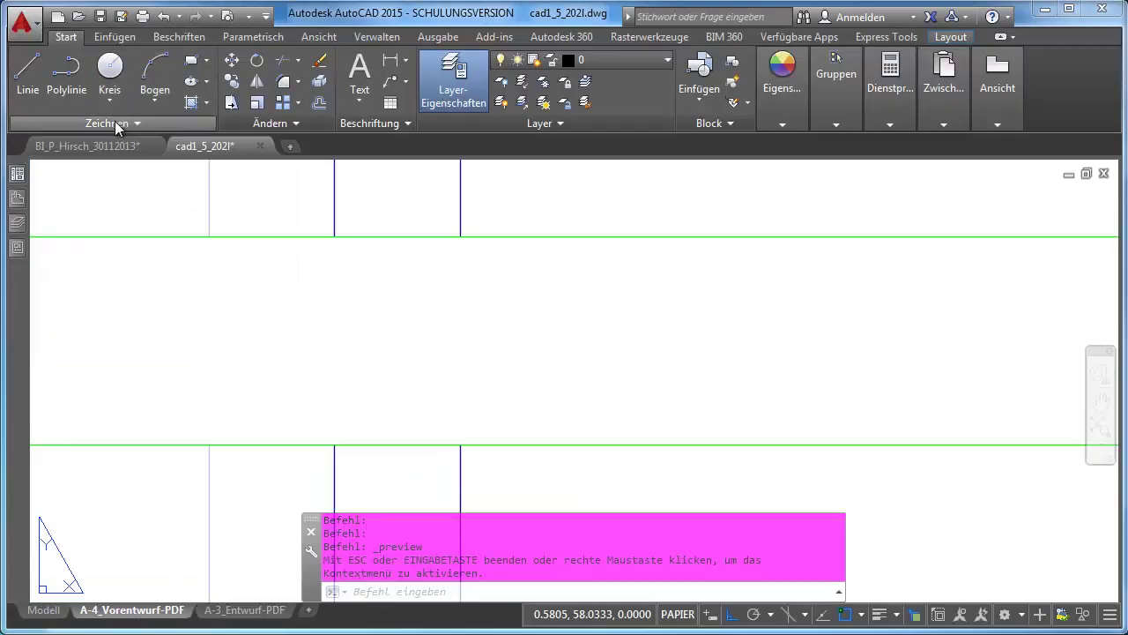
Step: Look up Abdeckung in the expanded Zeichnen panel, then zoom out to the Laengsschnitt car
click(115, 121)
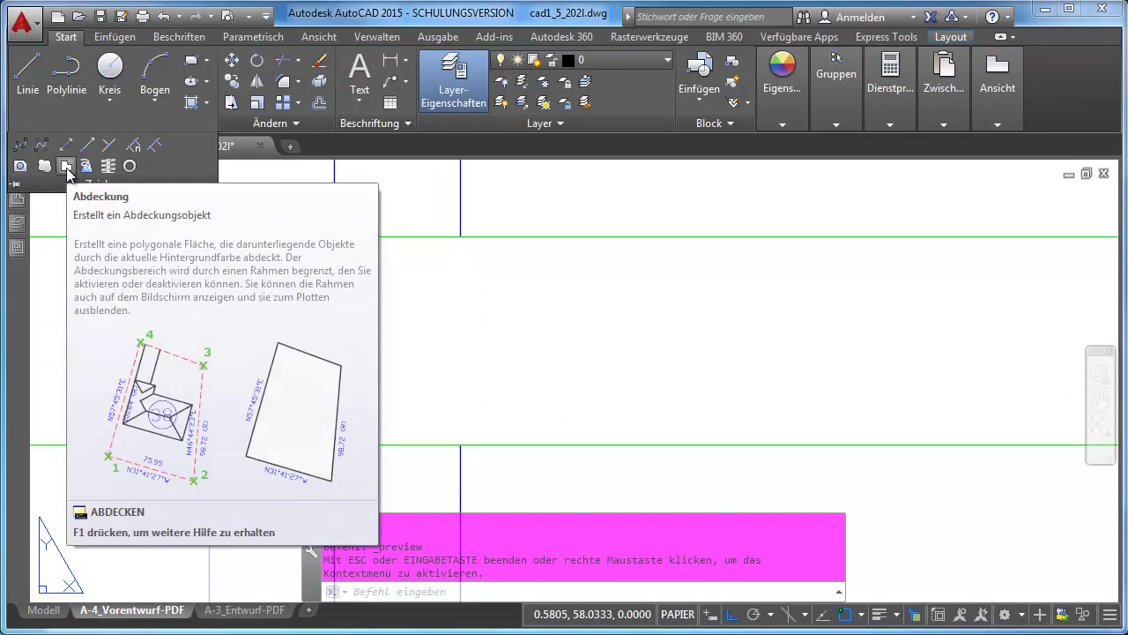
key(Escape)
key(Escape)
scroll(517, 300, down, 3)
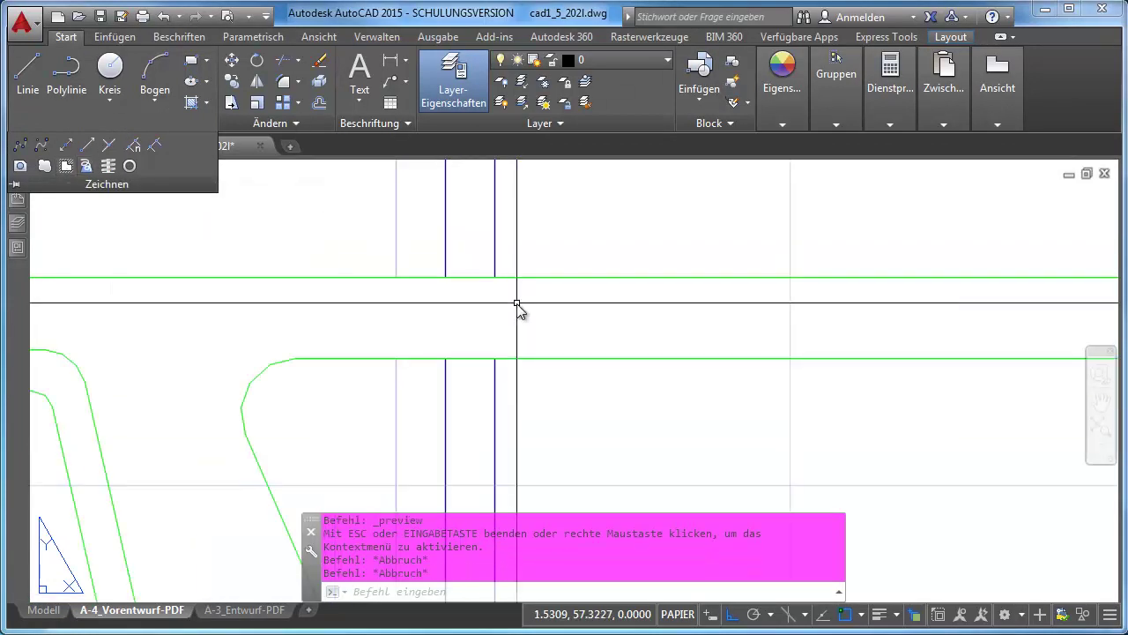
scroll(516, 304, down, 3)
scroll(517, 300, down, 2)
scroll(516, 291, down, 4)
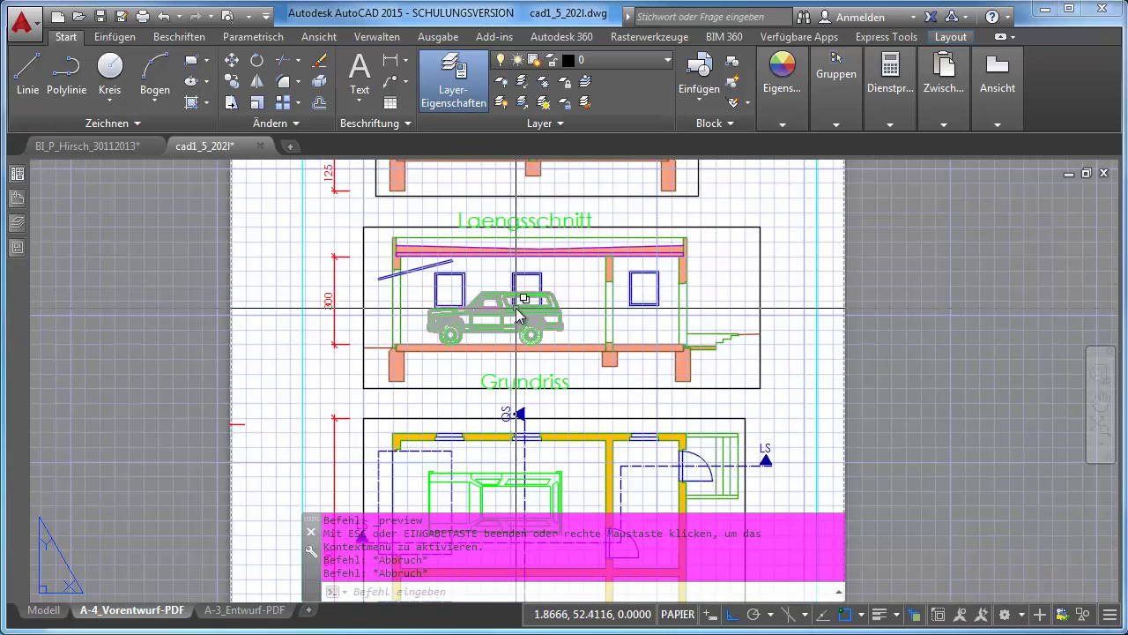
Step: Zoom out and pan to centre the whole sheet with Querschnitt, Laengsschnitt, Grundriss and title block
scroll(504, 307, up, 2)
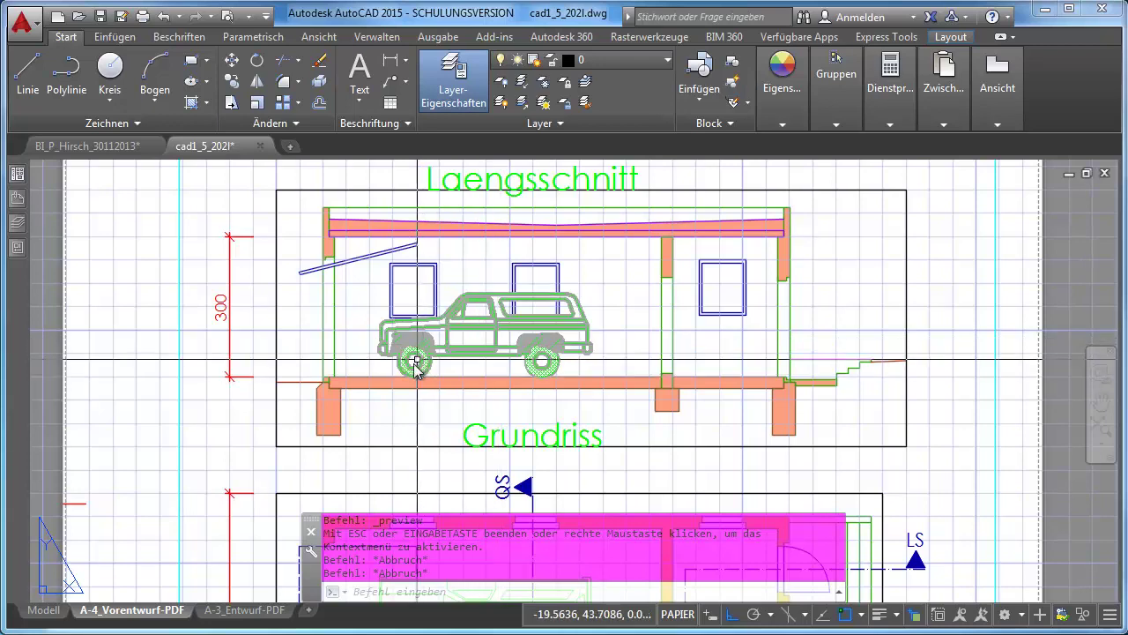
scroll(414, 370, down, 4)
scroll(414, 371, down, 2)
middle_drag(414, 370, 458, 308)
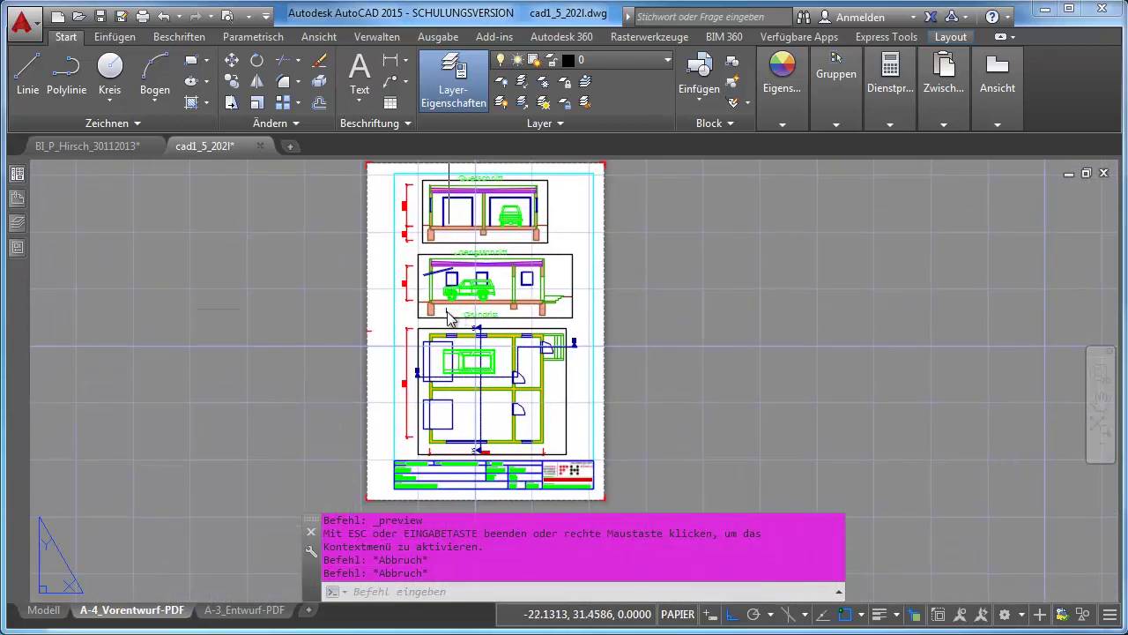